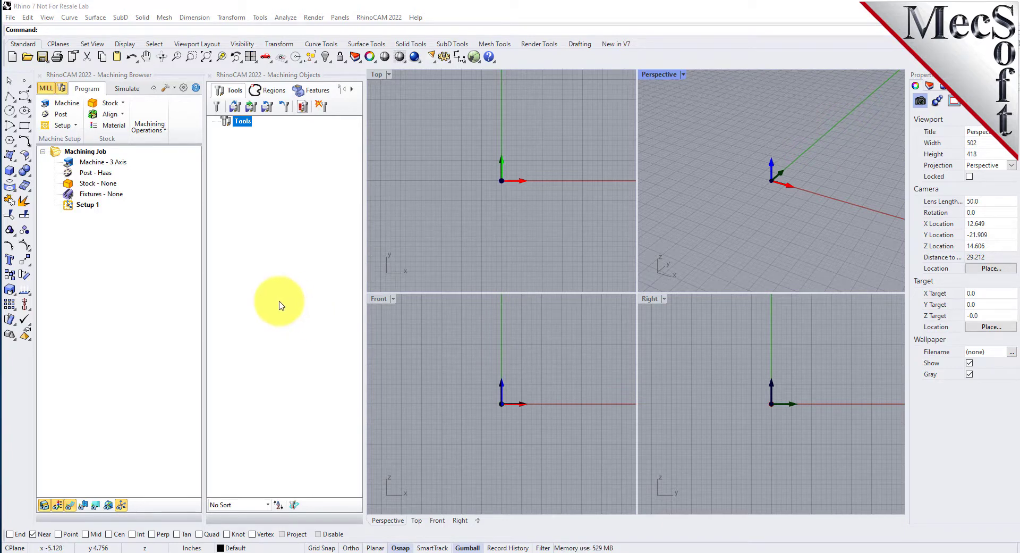
# Close the MILL Machining Objects and Machining Browser windows and load the RhinoCAM TURN module
pyautogui.click(210, 76)
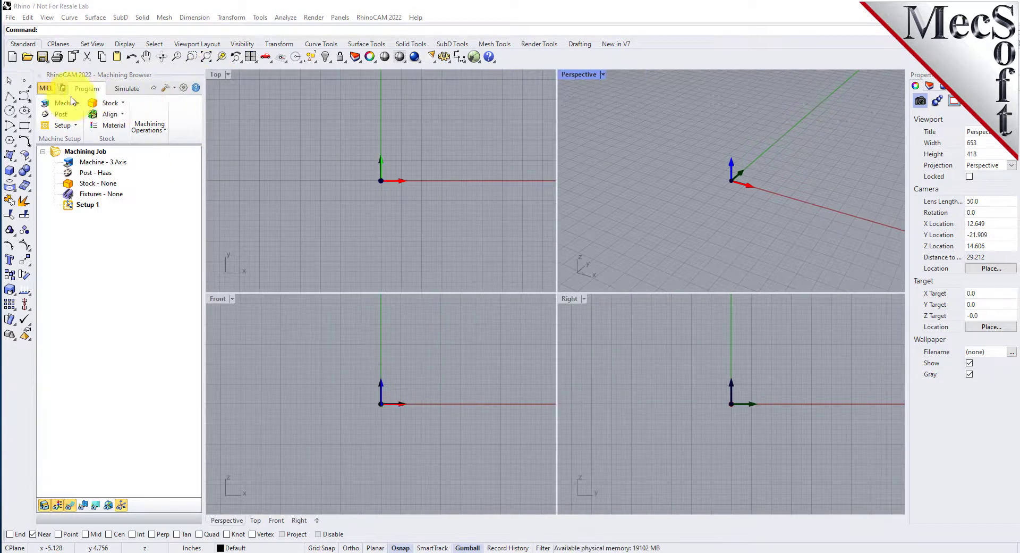
pyautogui.click(41, 75)
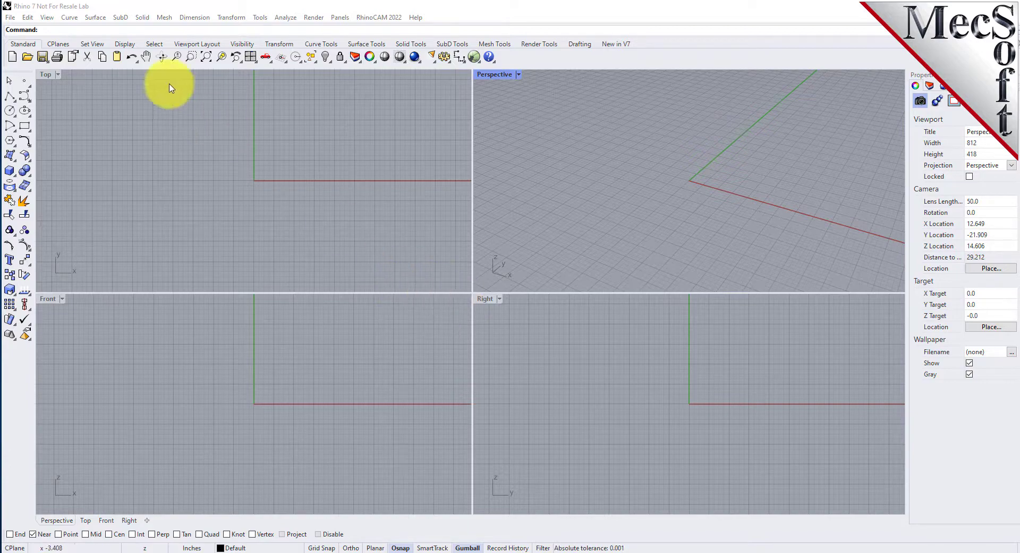
pyautogui.click(400, 17)
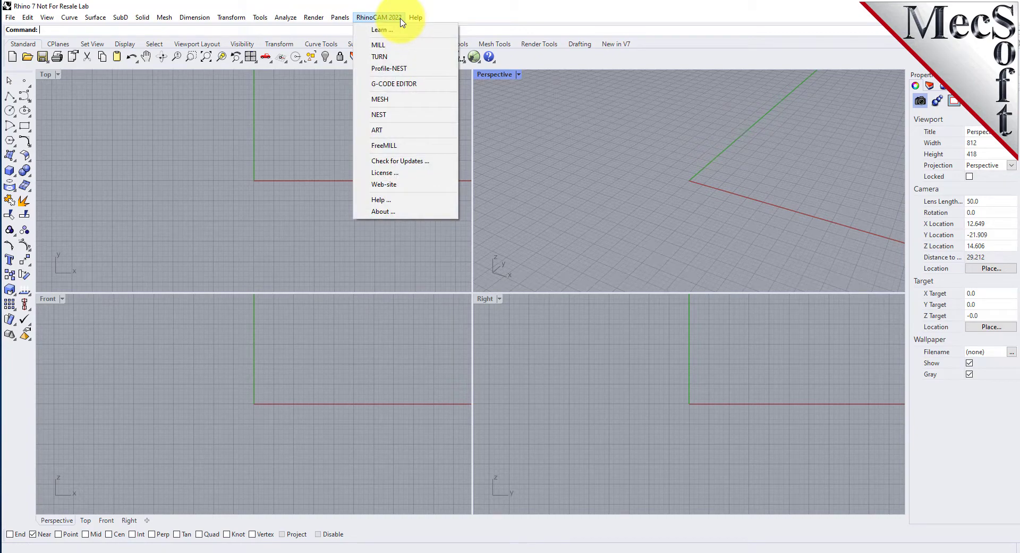
pyautogui.click(392, 57)
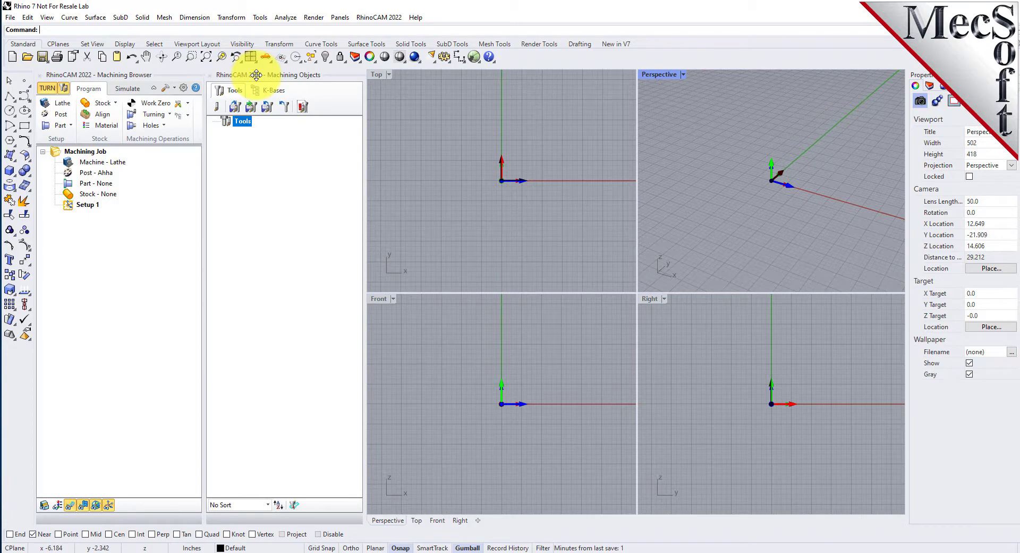
# Dock the Machining Objects window beneath the Machining Browser, widening both and making the browser taller
pyautogui.moveTo(256, 75); pyautogui.dragTo(101, 437)
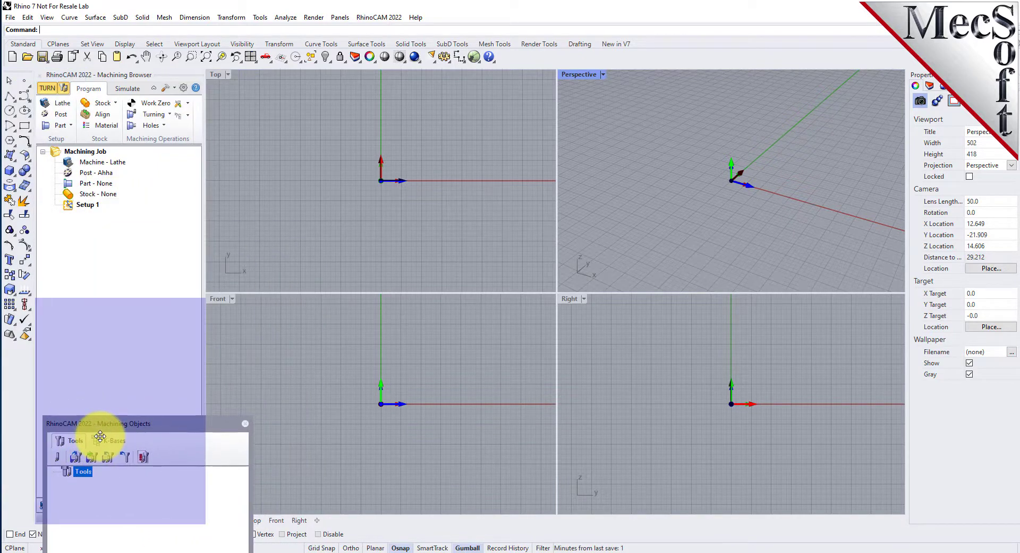
pyautogui.moveTo(100, 437)
pyautogui.mouseDown()
pyautogui.moveTo(132, 431)
pyautogui.moveTo(123, 394)
pyautogui.moveTo(112, 423)
pyautogui.mouseUp()
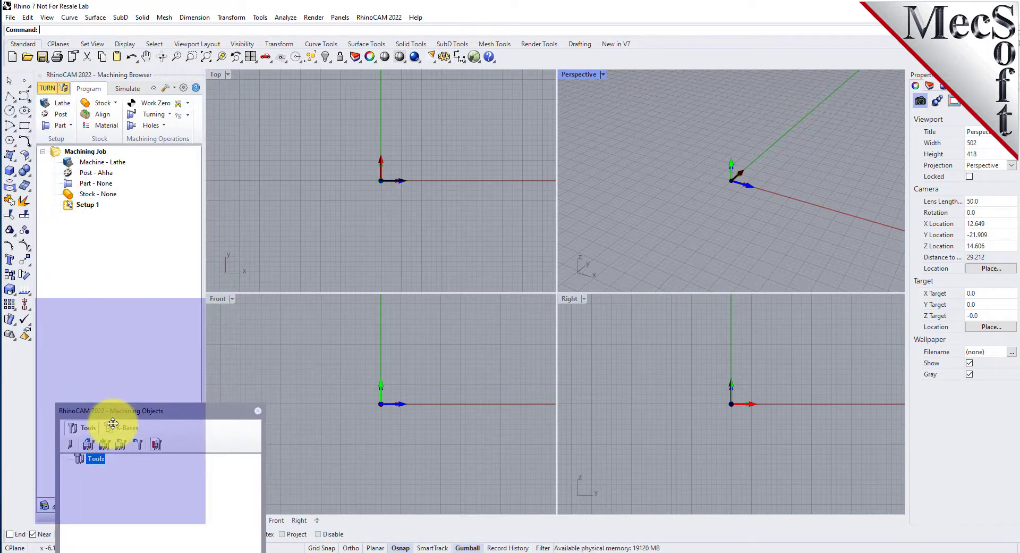
pyautogui.moveTo(113, 423); pyautogui.dragTo(113, 423)
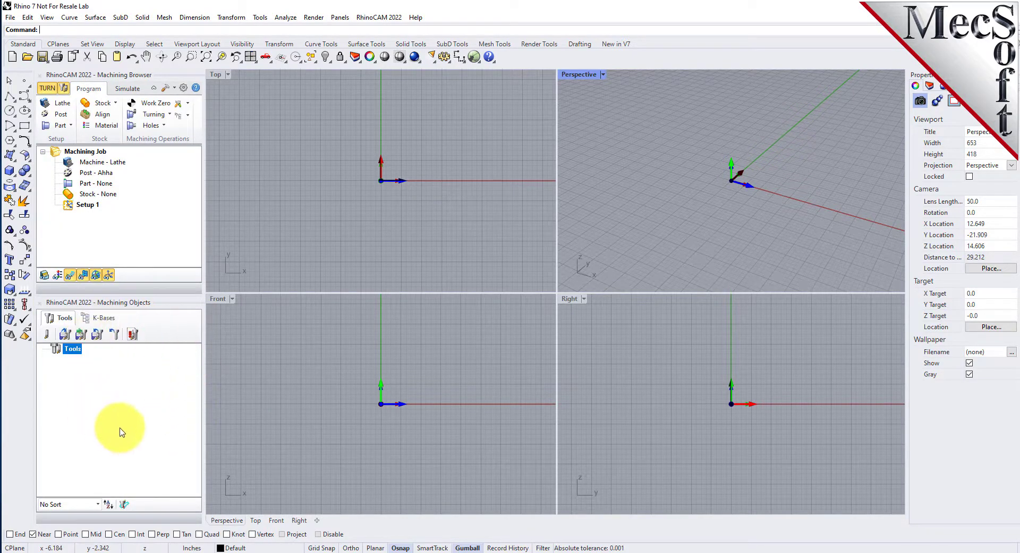
pyautogui.moveTo(204, 239); pyautogui.dragTo(240, 235)
pyautogui.click(129, 89)
pyautogui.moveTo(142, 294); pyautogui.dragTo(141, 359)
pyautogui.click(89, 88)
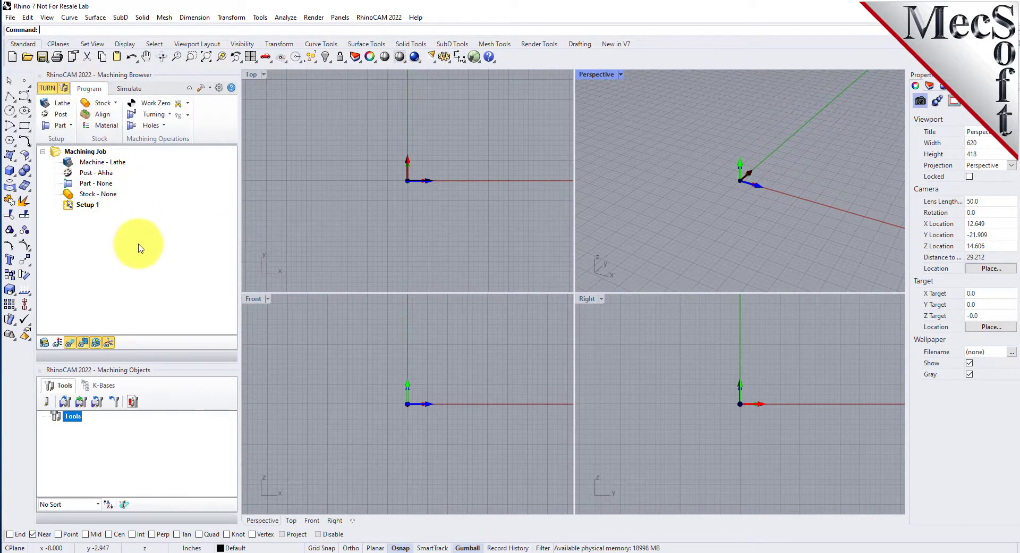
# Open the part file TURNQuickStartTutorial.3dm from the RhinoCAM 2022 QuickStart folder
pyautogui.click(27, 57)
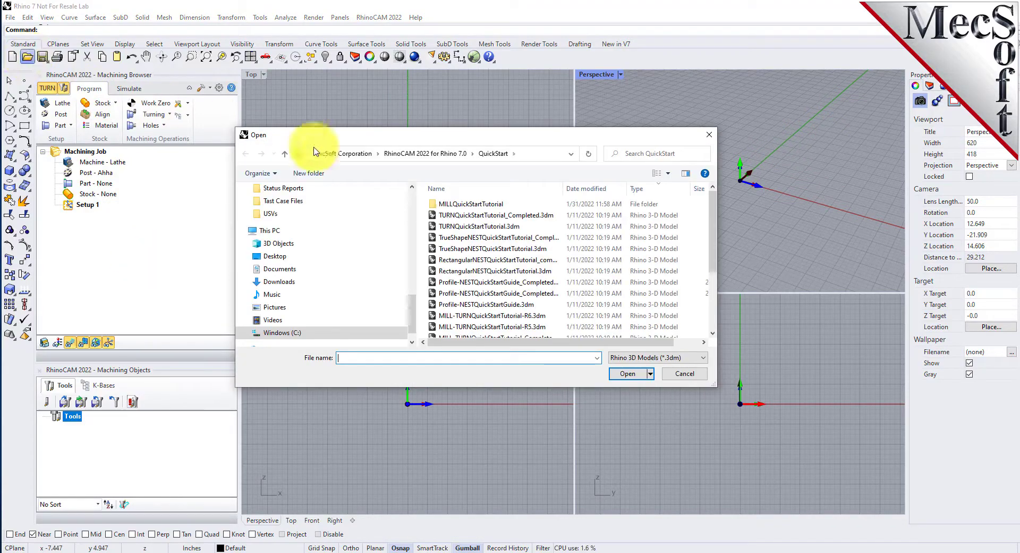
pyautogui.click(537, 155)
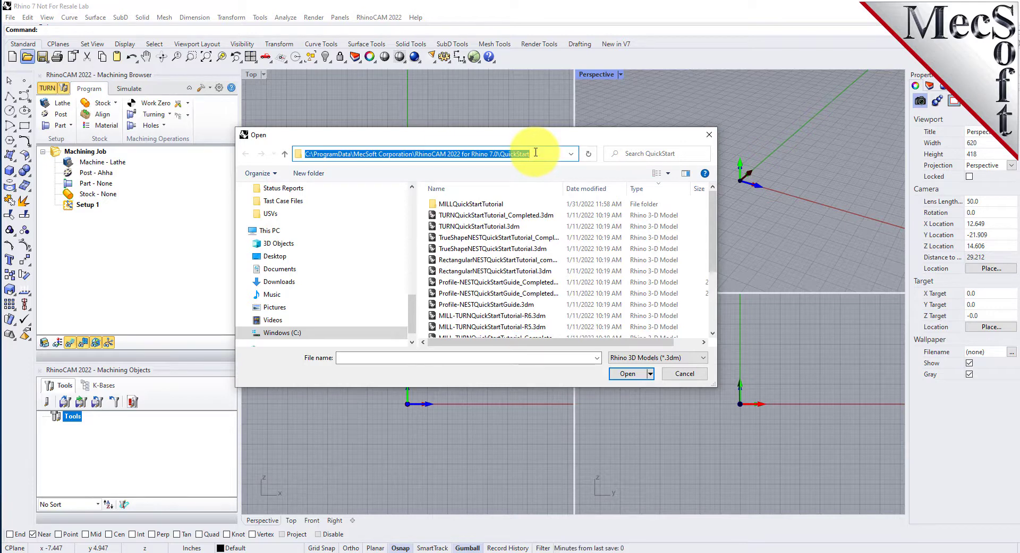
pyautogui.click(462, 229)
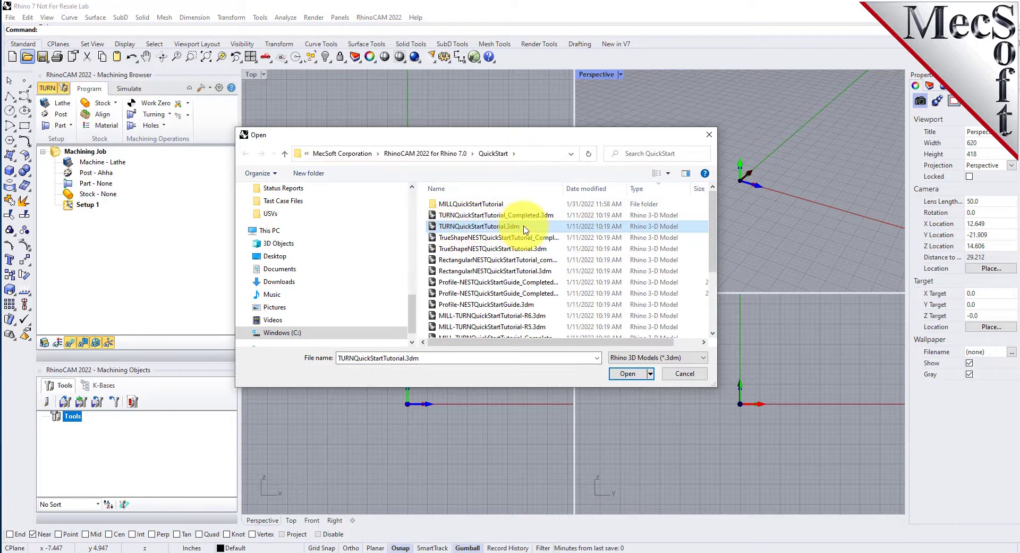
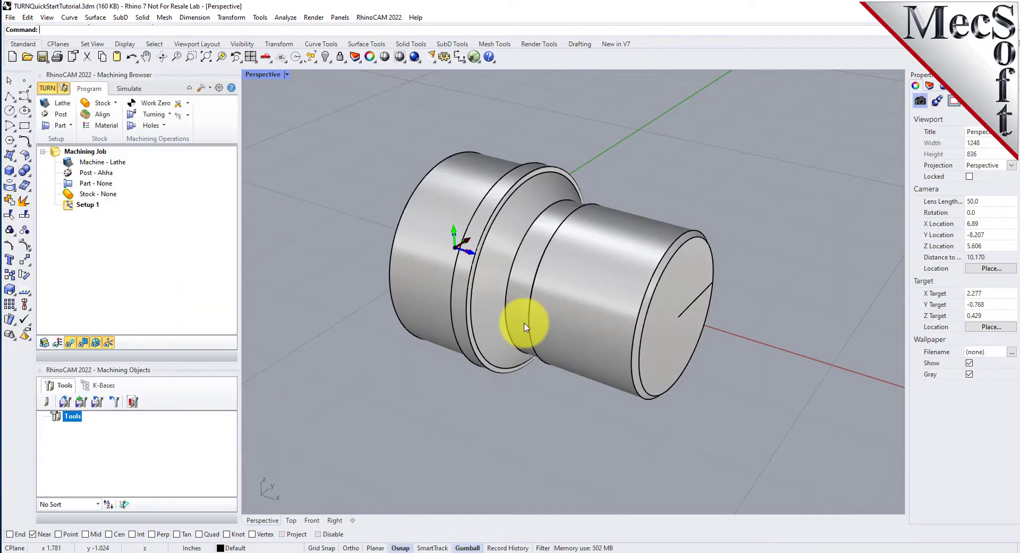
# Set the lathe's maximum spindle speed to 10000 RPM in the turning machine setup
pyautogui.click(66, 108)
pyautogui.moveTo(130, 22); pyautogui.dragTo(217, 132)
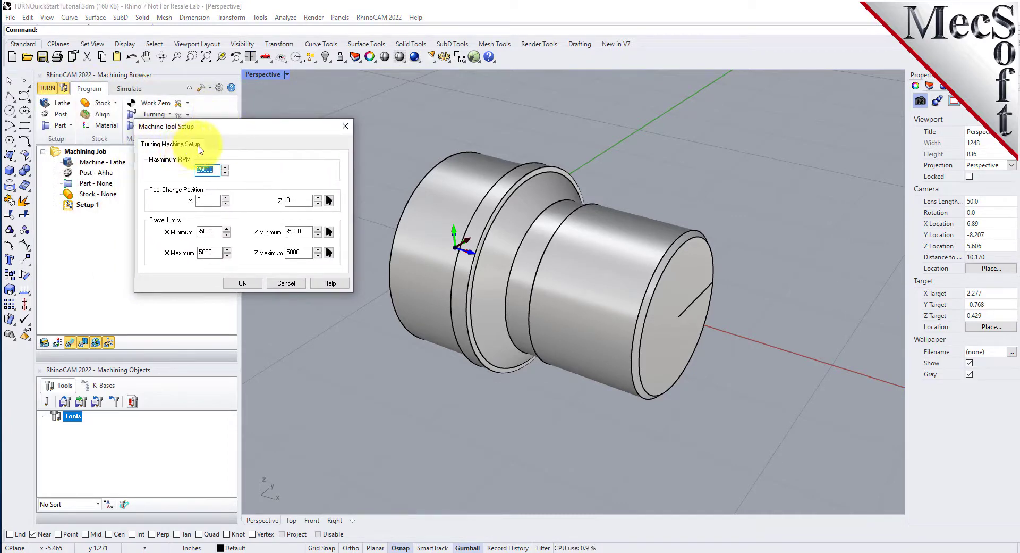
pyautogui.click(215, 169)
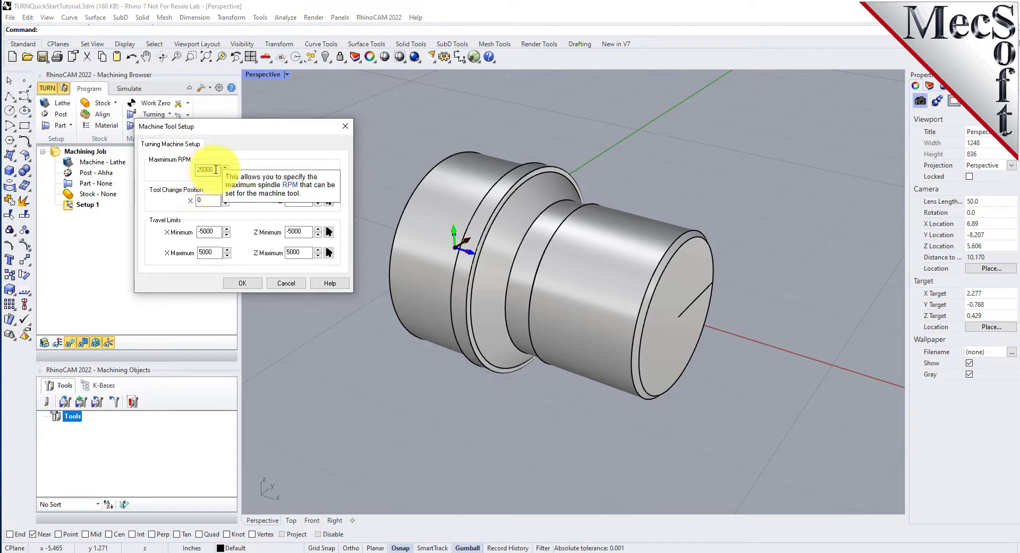
pyautogui.moveTo(216, 170); pyautogui.dragTo(188, 167)
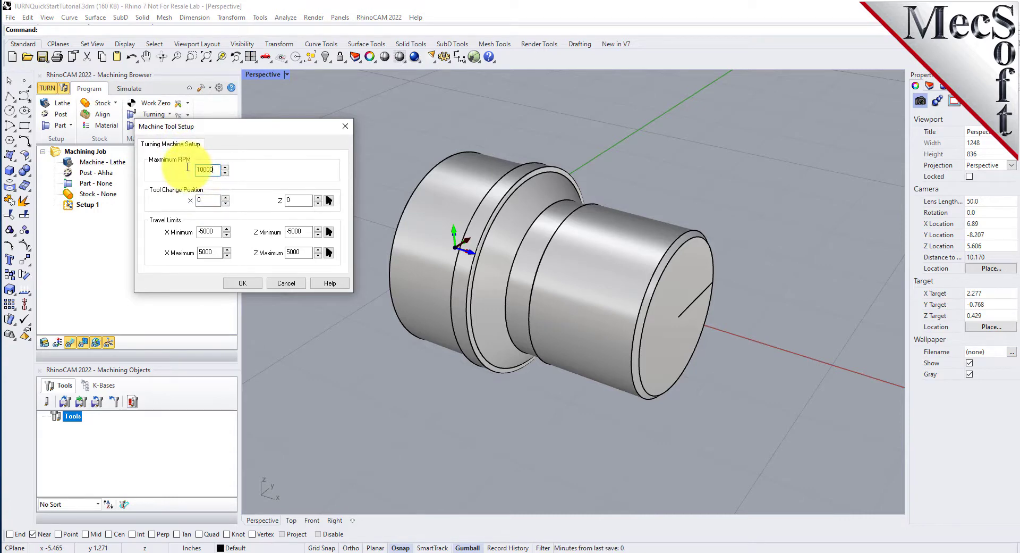
pyautogui.click(254, 285)
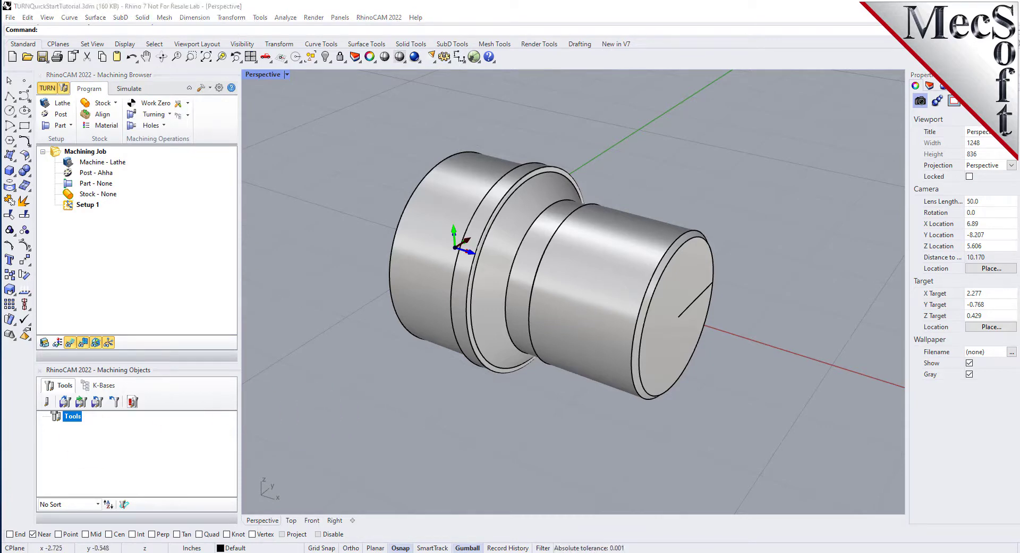
# Set the machining job's current post-processor to Fanuc, using the legacy post type
pyautogui.click(133, 165)
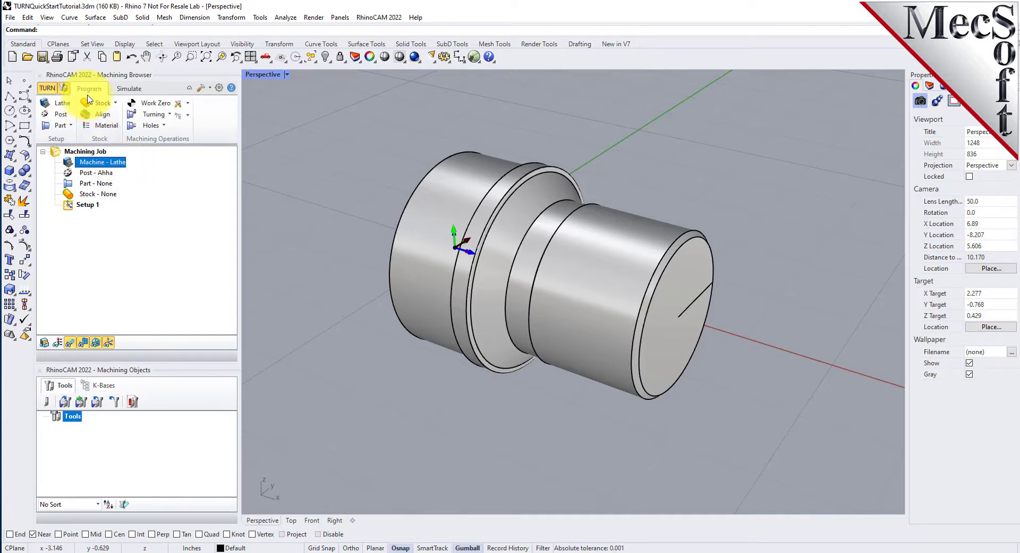
pyautogui.click(61, 115)
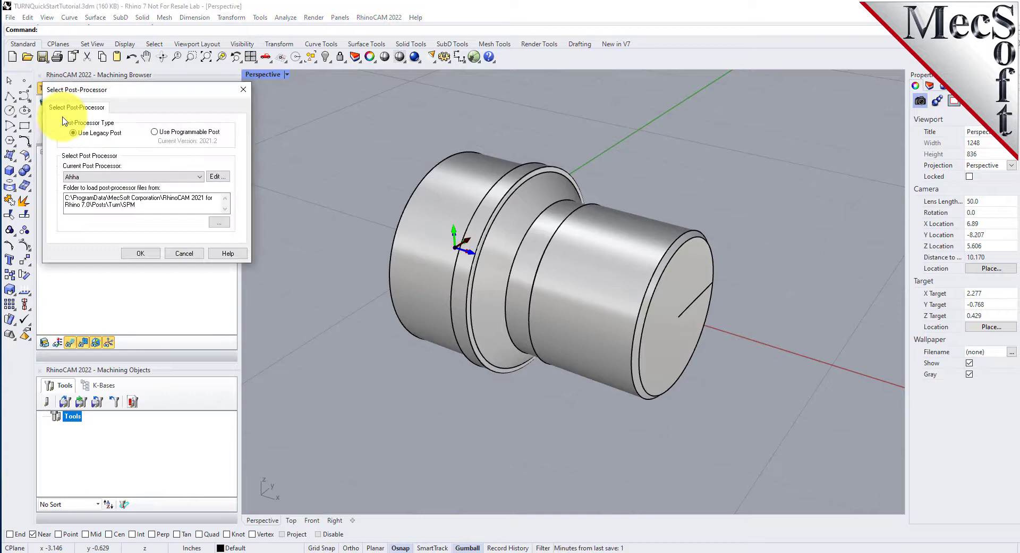
pyautogui.click(200, 176)
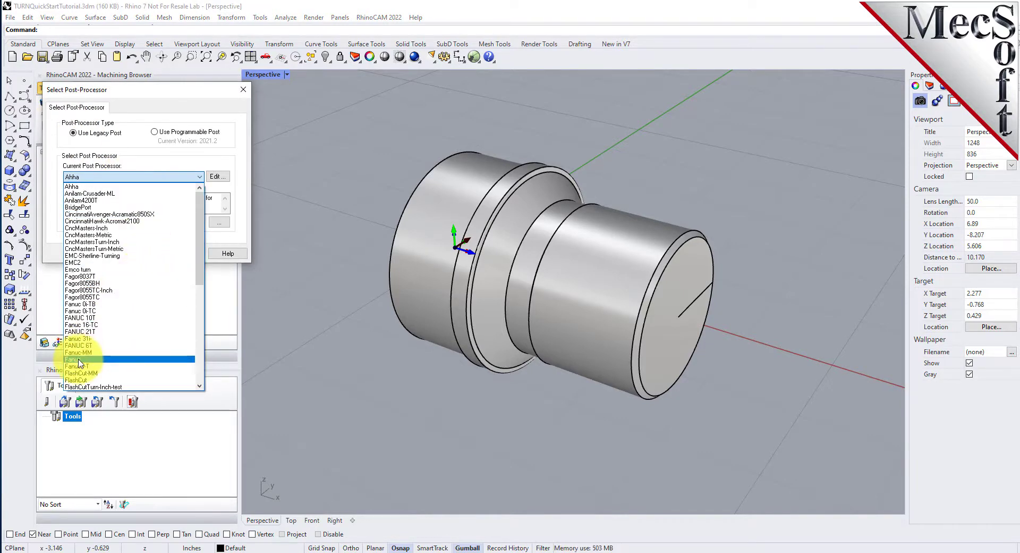
pyautogui.click(79, 360)
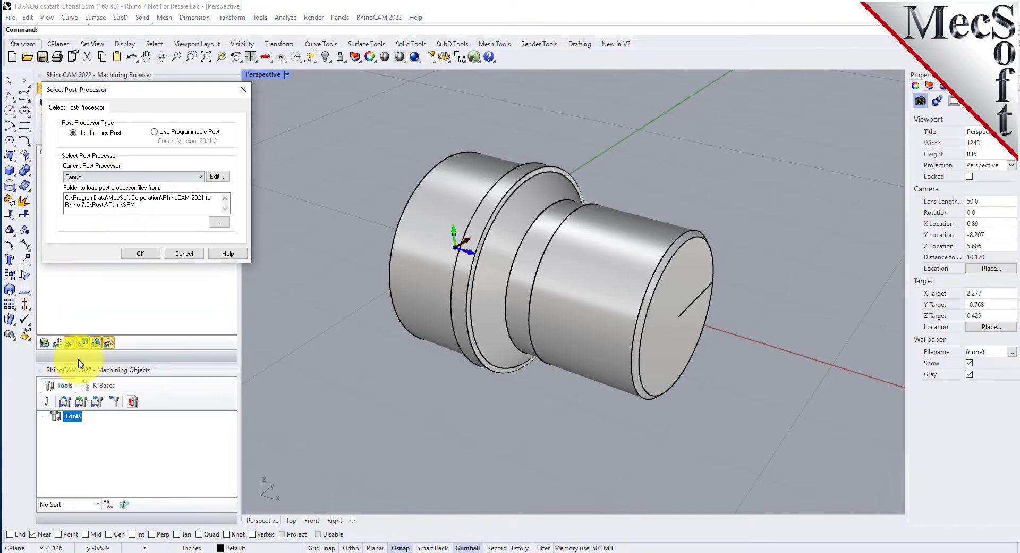
pyautogui.click(142, 253)
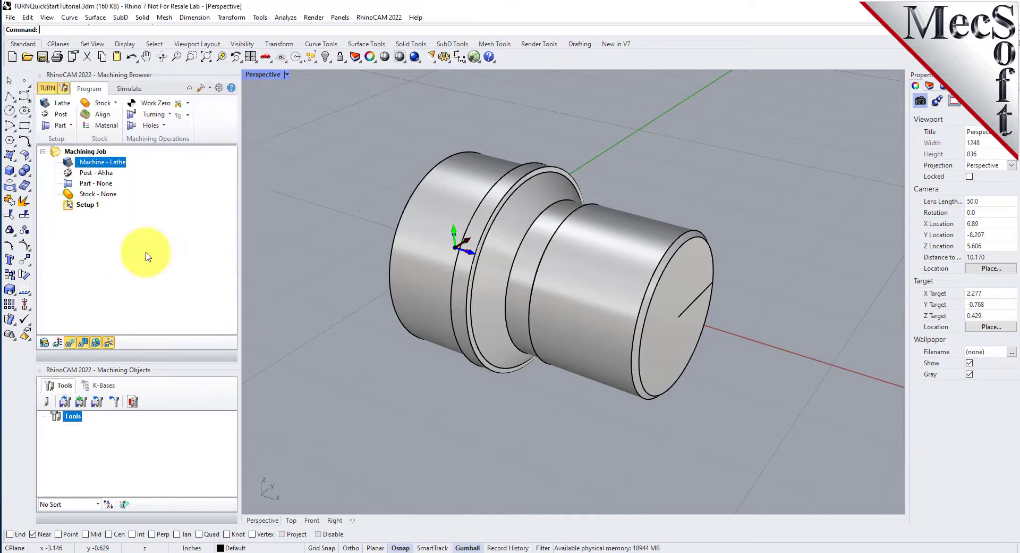
# Set the posted file extension to .nc in the post-processor preferences
pyautogui.click(221, 89)
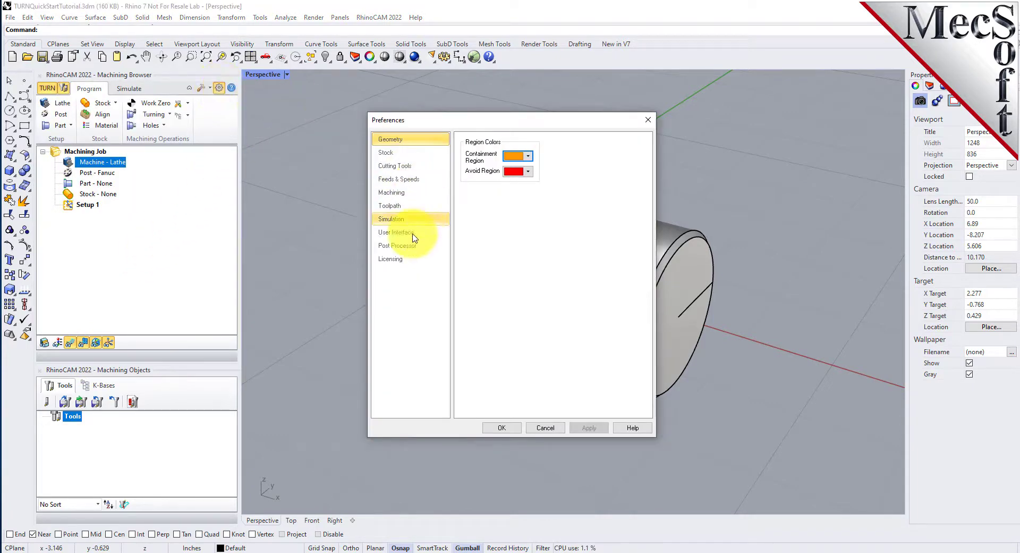
pyautogui.click(397, 245)
pyautogui.click(547, 282)
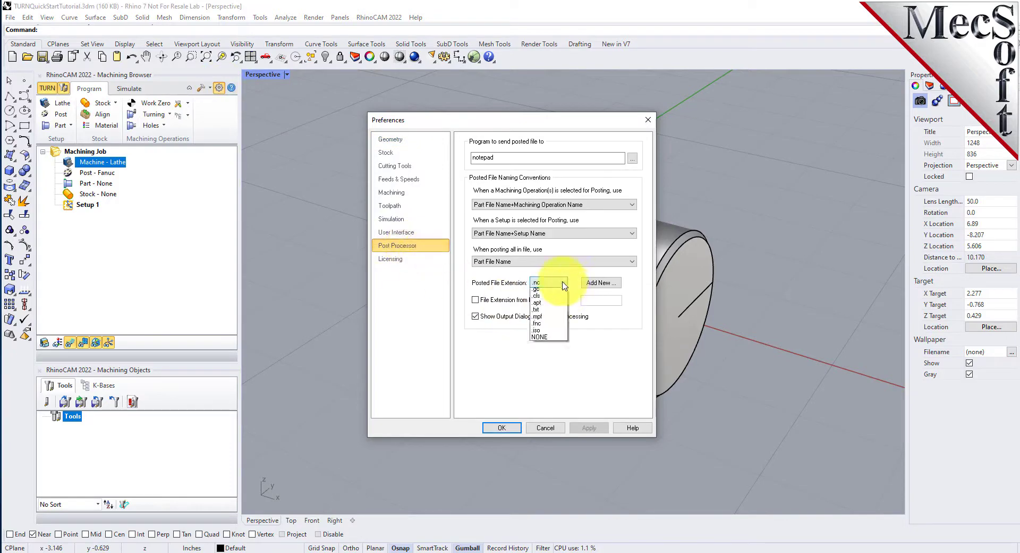
pyautogui.click(541, 293)
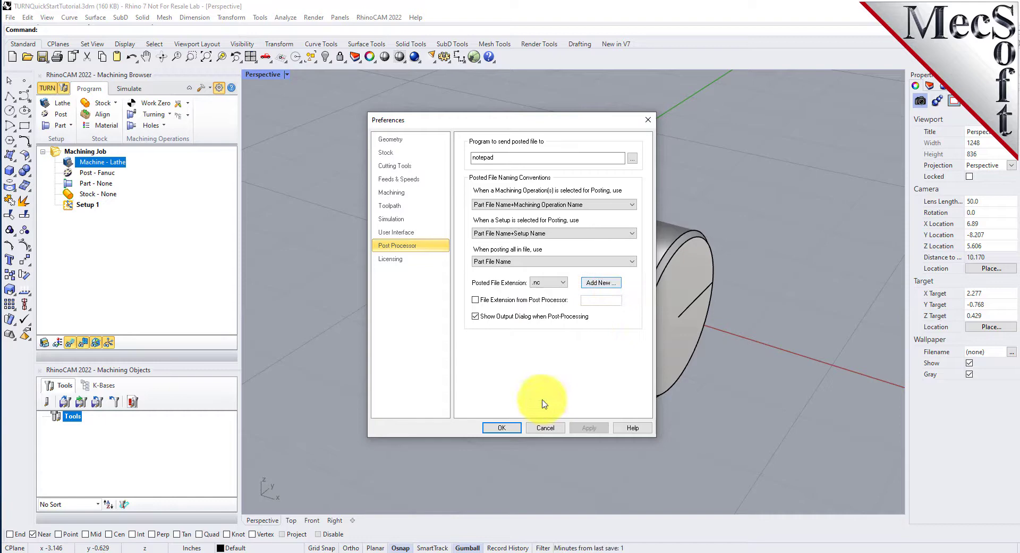
pyautogui.click(500, 428)
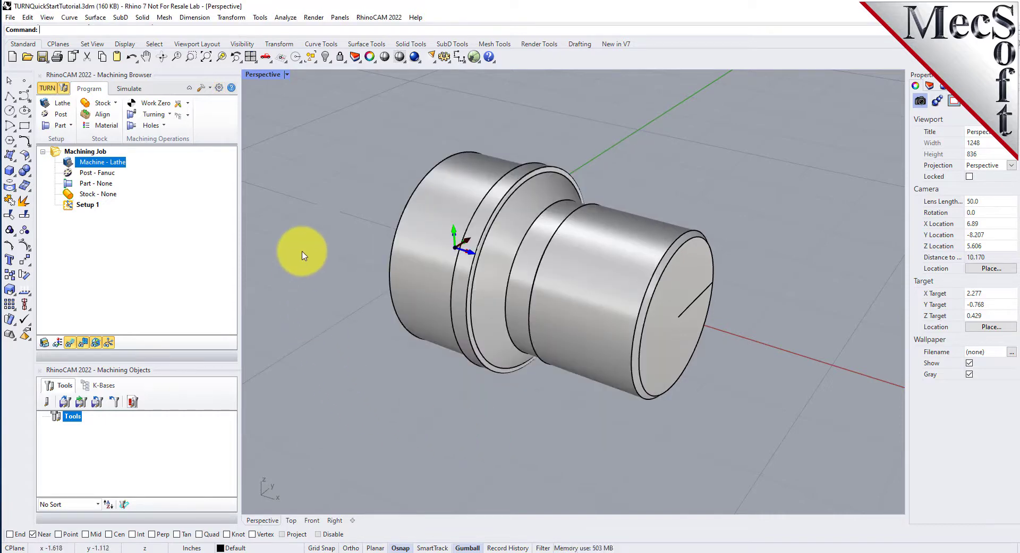
# Define the turning part geometry by selecting the entire solid model and saving the selection
pyautogui.click(88, 172)
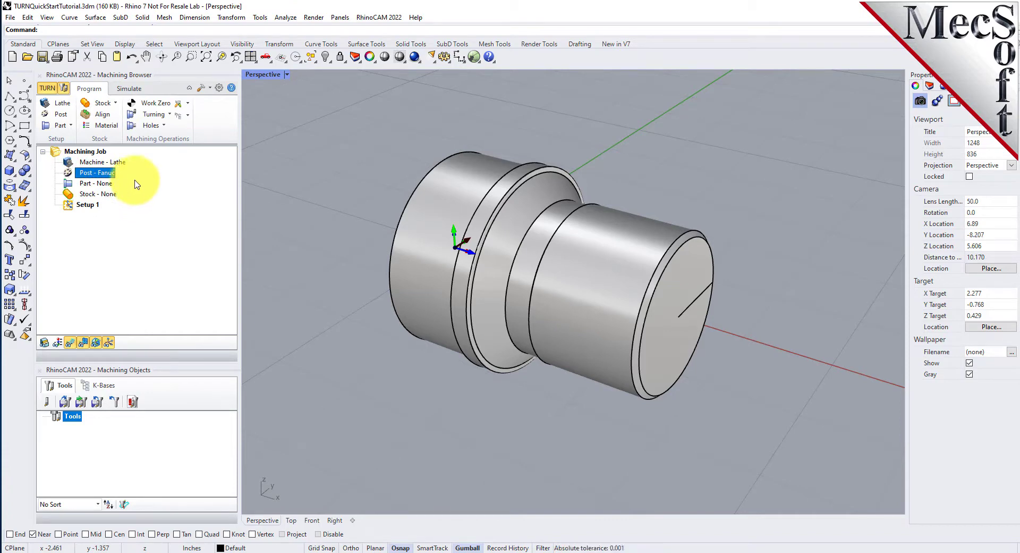
pyautogui.click(71, 126)
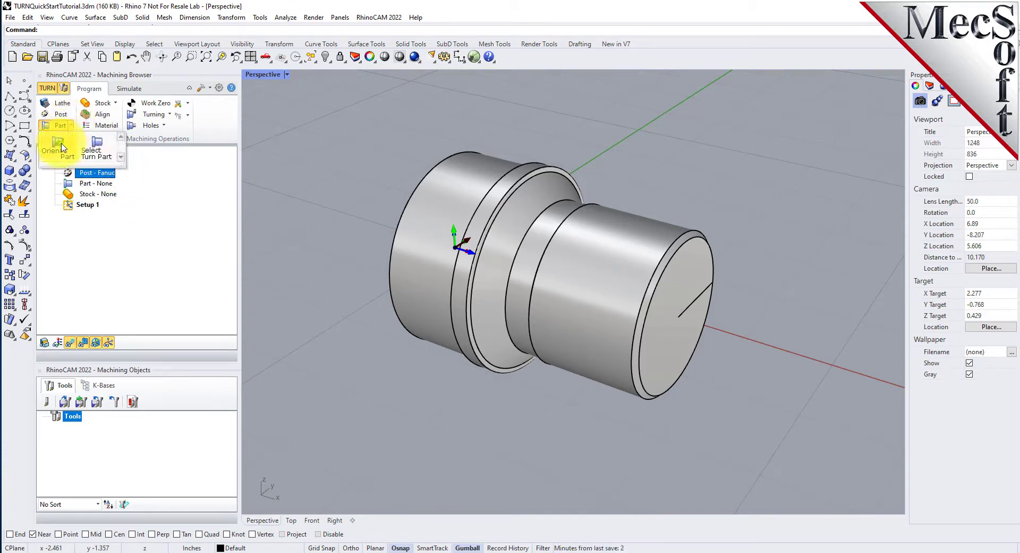
pyautogui.click(110, 152)
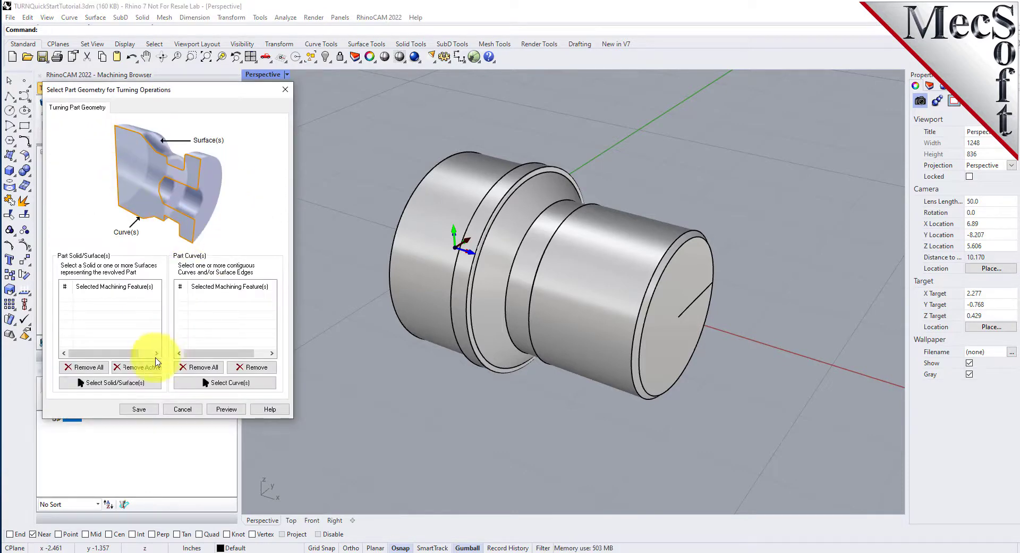
pyautogui.click(121, 388)
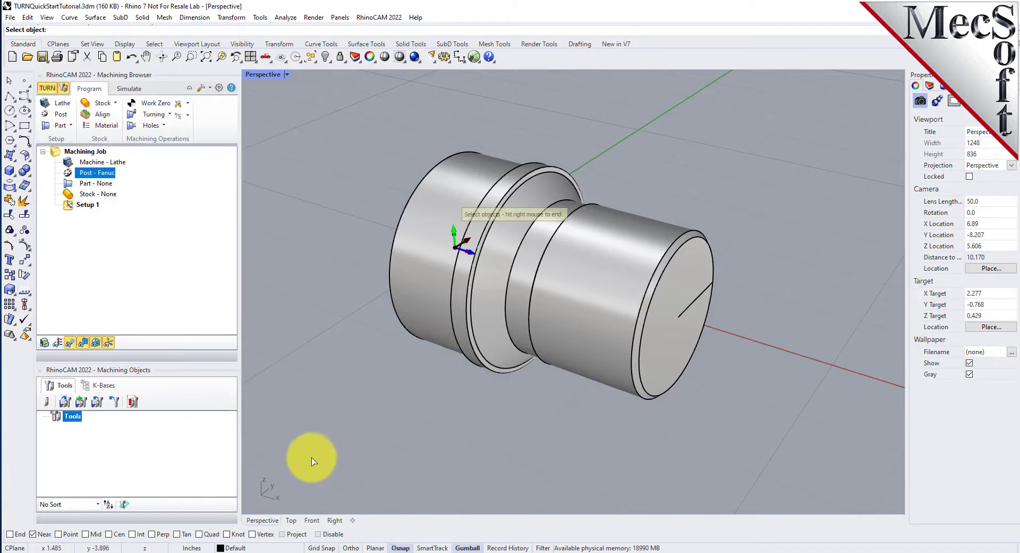
pyautogui.moveTo(317, 440); pyautogui.dragTo(781, 113)
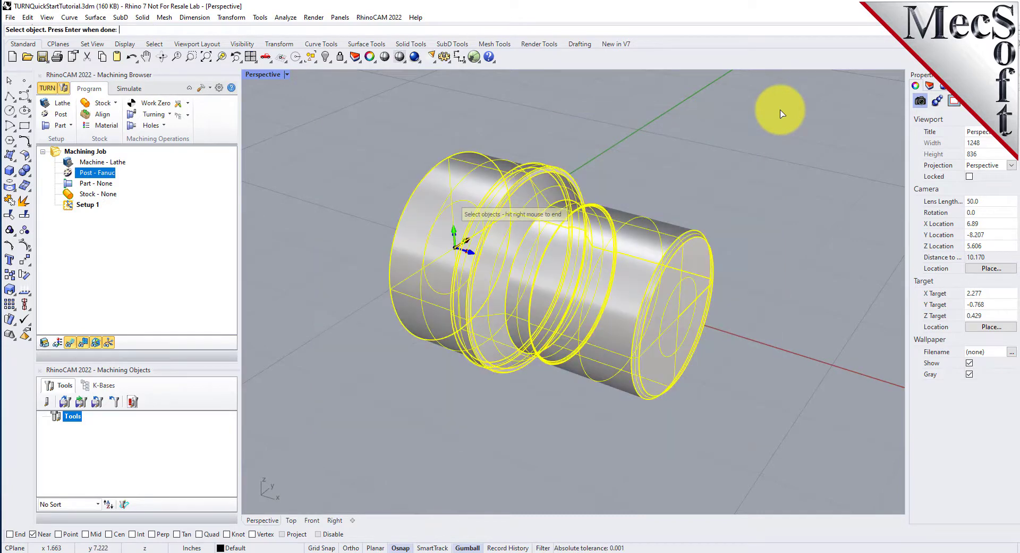
pyautogui.rightClick(736, 143)
pyautogui.click(128, 297)
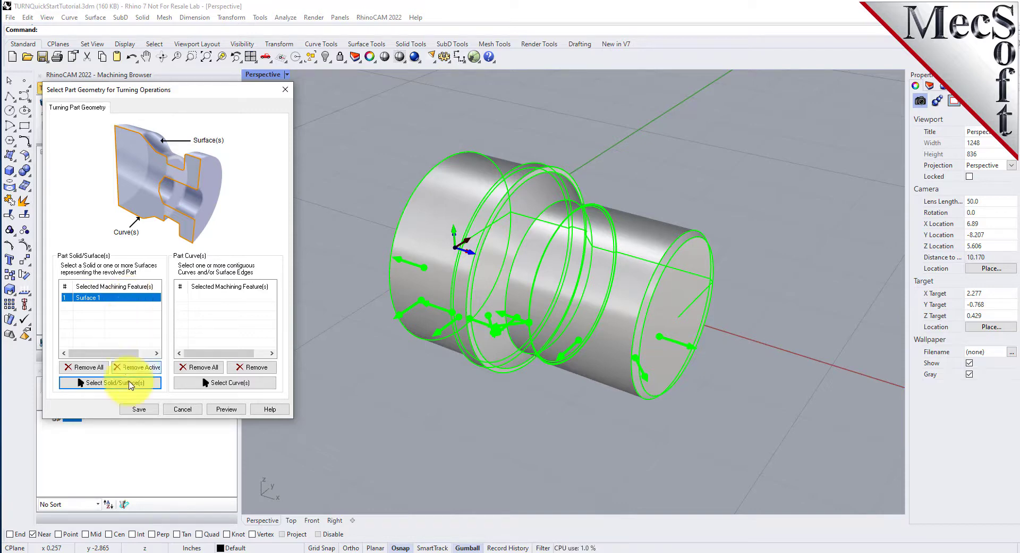
pyautogui.click(139, 408)
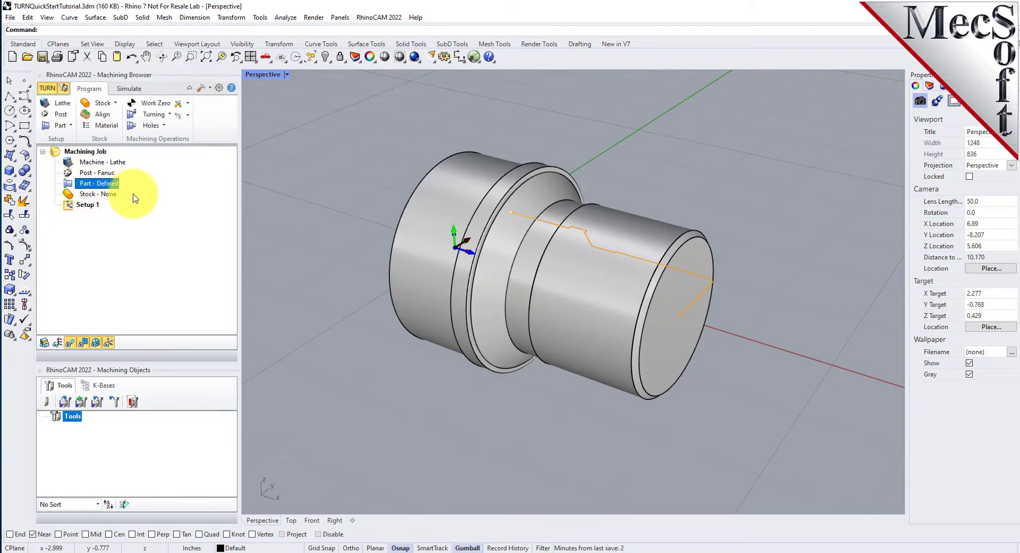
# Inspect the part's turning profile in the Top view and return to the Perspective view
pyautogui.click(266, 57)
pyautogui.click(294, 94)
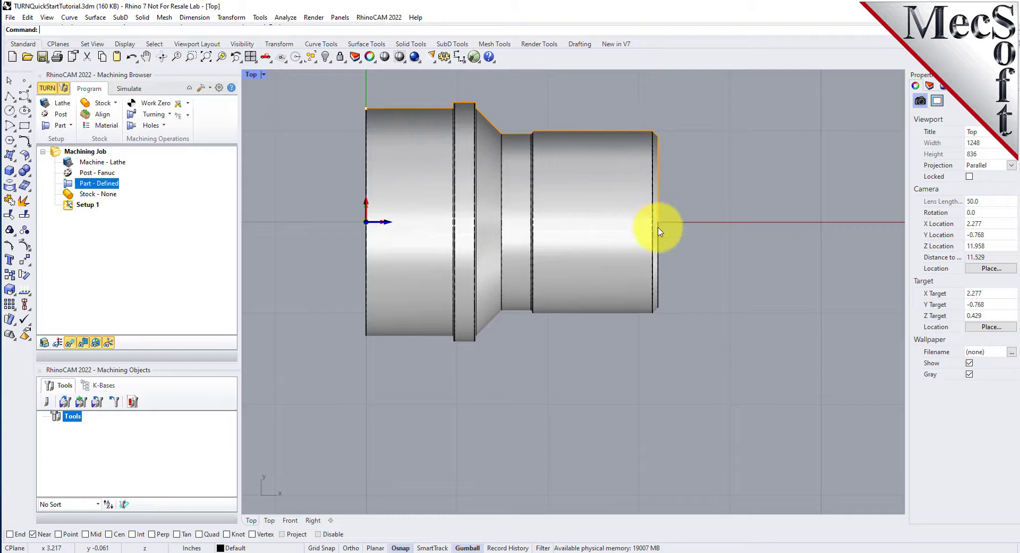
pyautogui.click(266, 56)
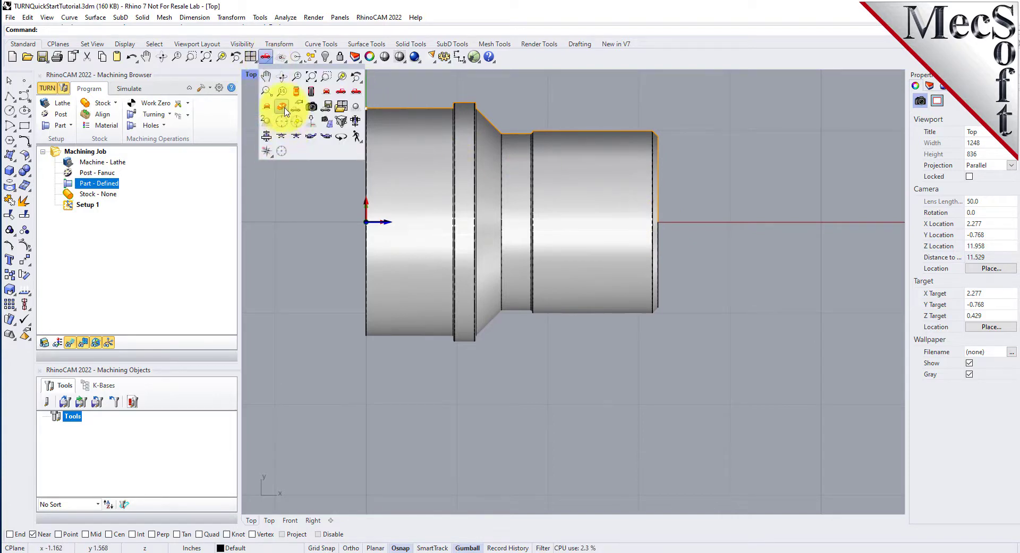
pyautogui.click(285, 111)
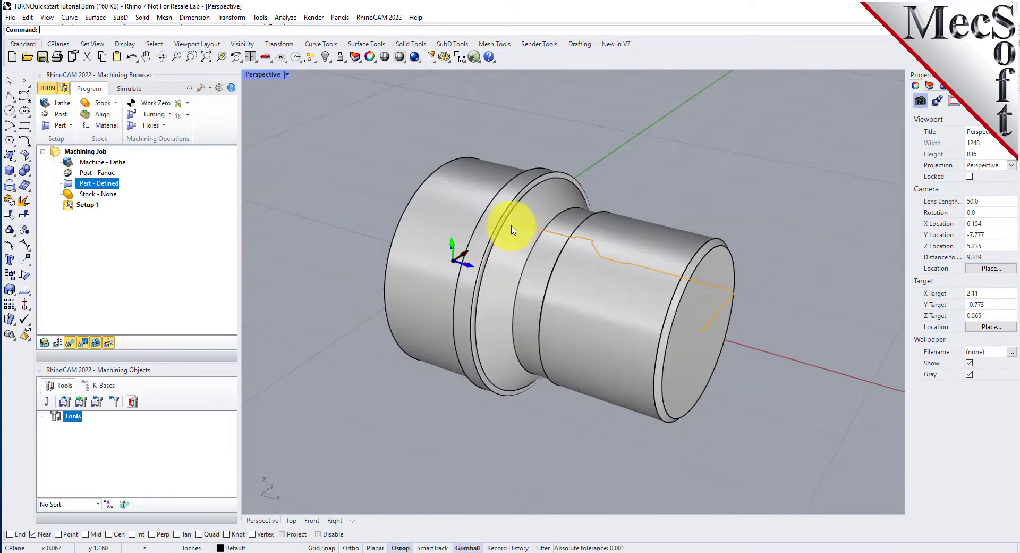
# Create a cylinder stock with an outer radius of 1.5 and an outer length of 3.25
pyautogui.scroll(2, 512, 230)
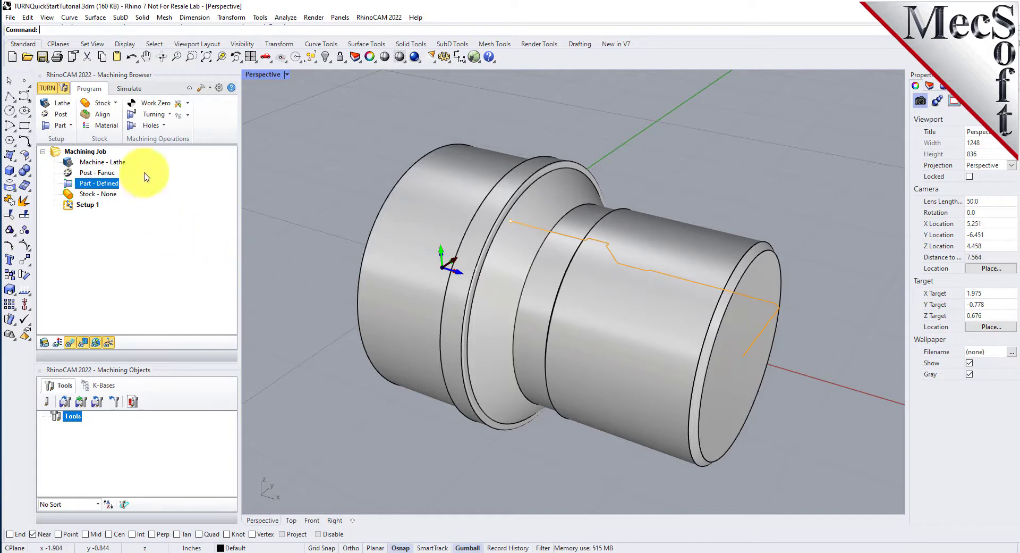
pyautogui.click(117, 104)
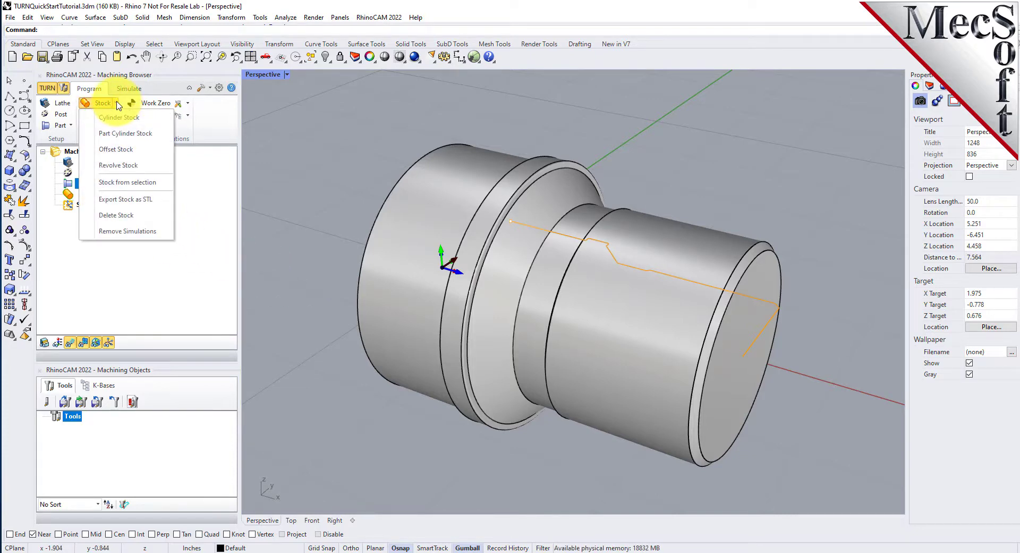
pyautogui.click(161, 120)
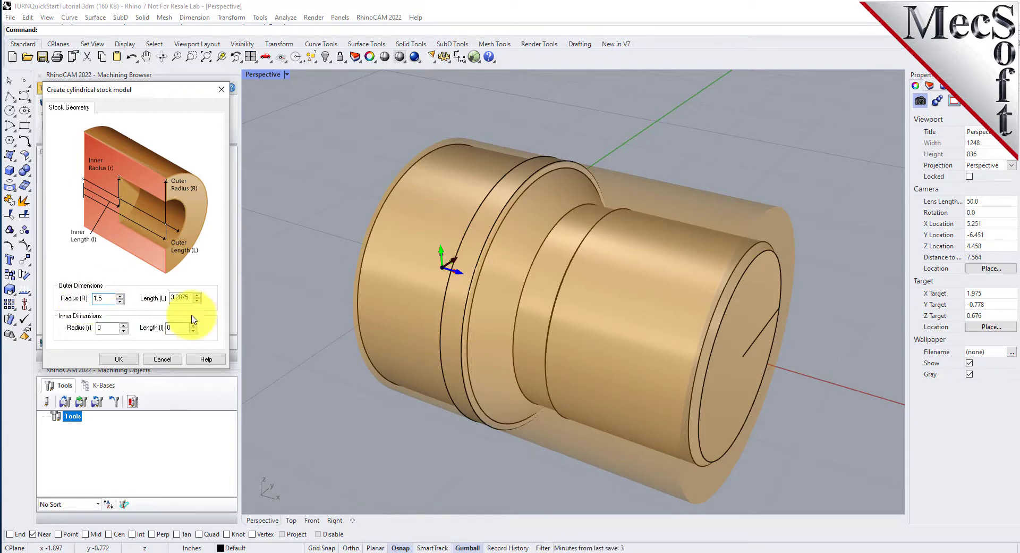
pyautogui.click(171, 297)
pyautogui.doubleClick(170, 297)
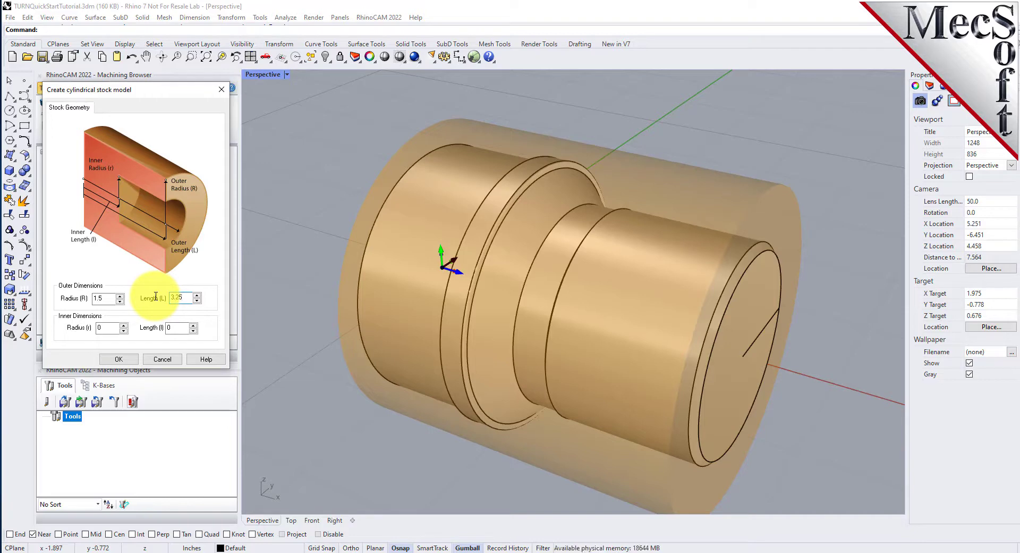
pyautogui.click(121, 359)
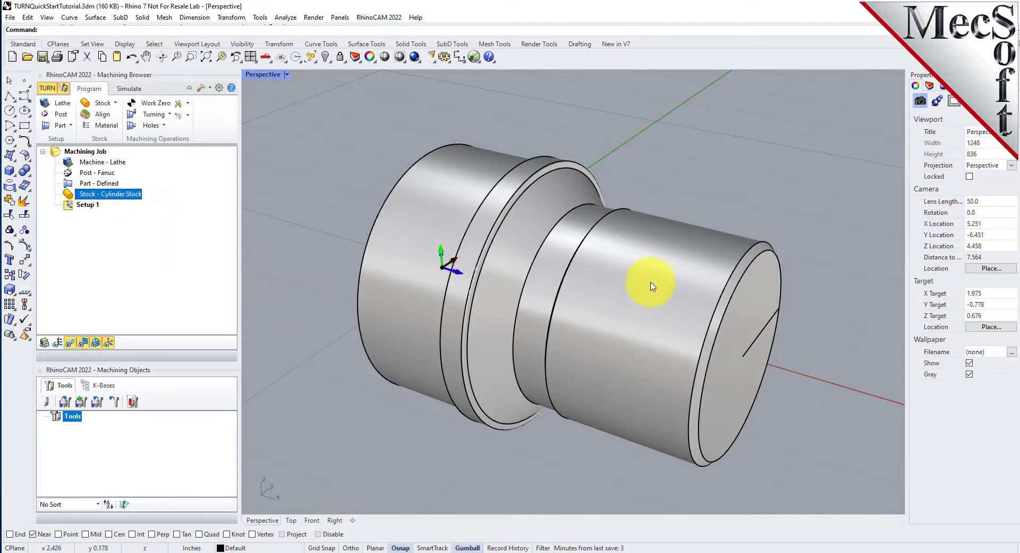
# Display the cylindrical stock model and inspect how it encloses the part
pyautogui.click(44, 343)
pyautogui.click(44, 343)
pyautogui.click(44, 344)
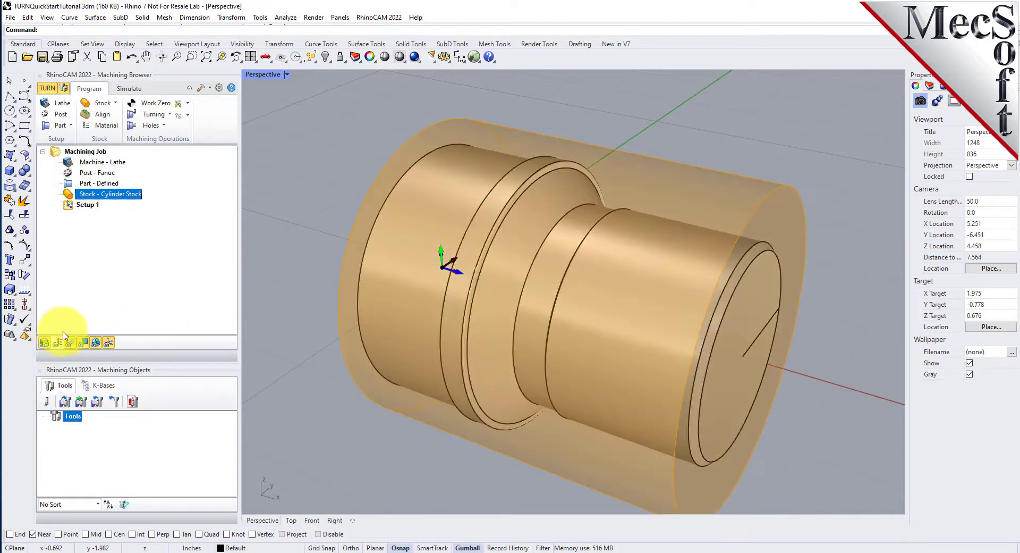
pyautogui.scroll(-2, 526, 204)
pyautogui.scroll(-2, 526, 204)
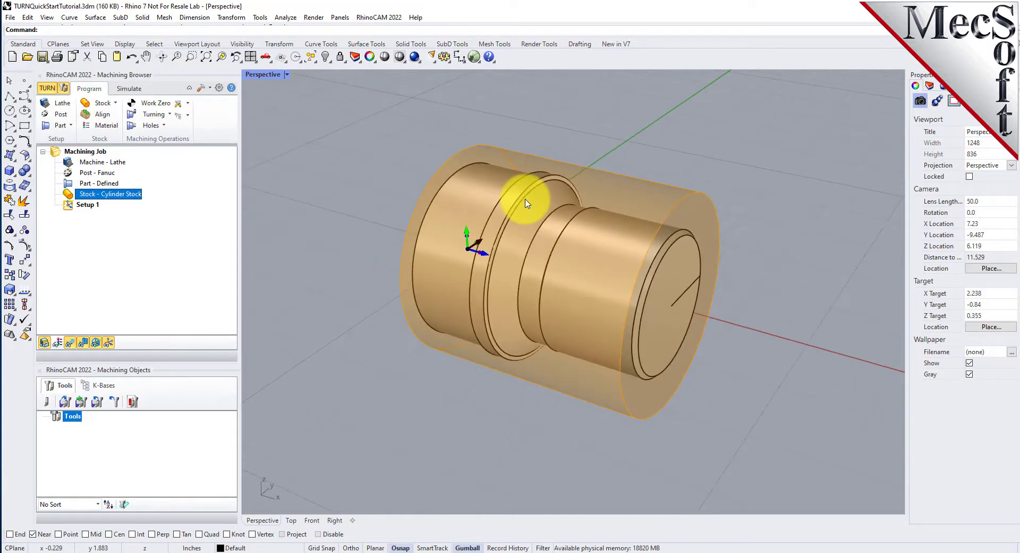
pyautogui.moveTo(521, 258); pyautogui.dragTo(606, 303, button='right')
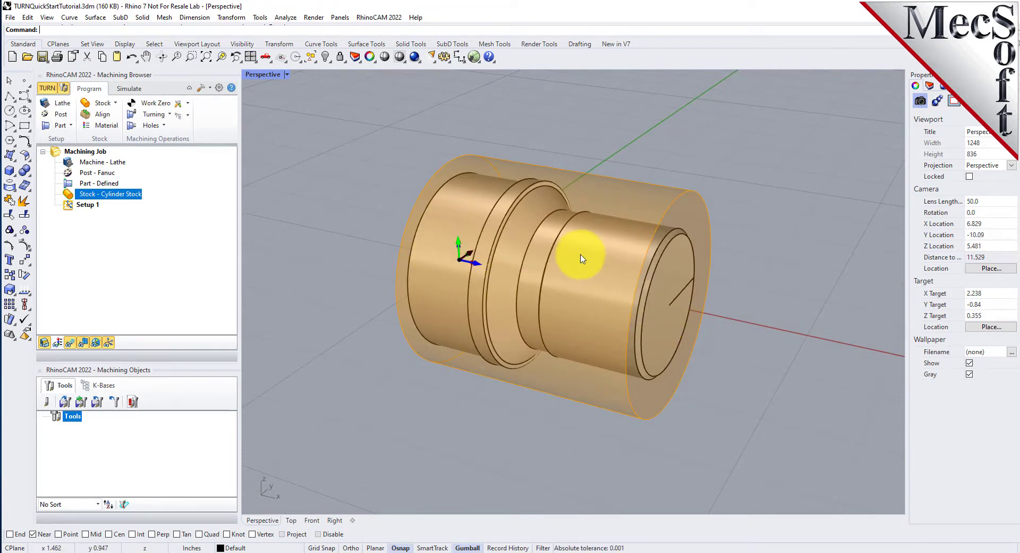
pyautogui.scroll(2, 582, 258)
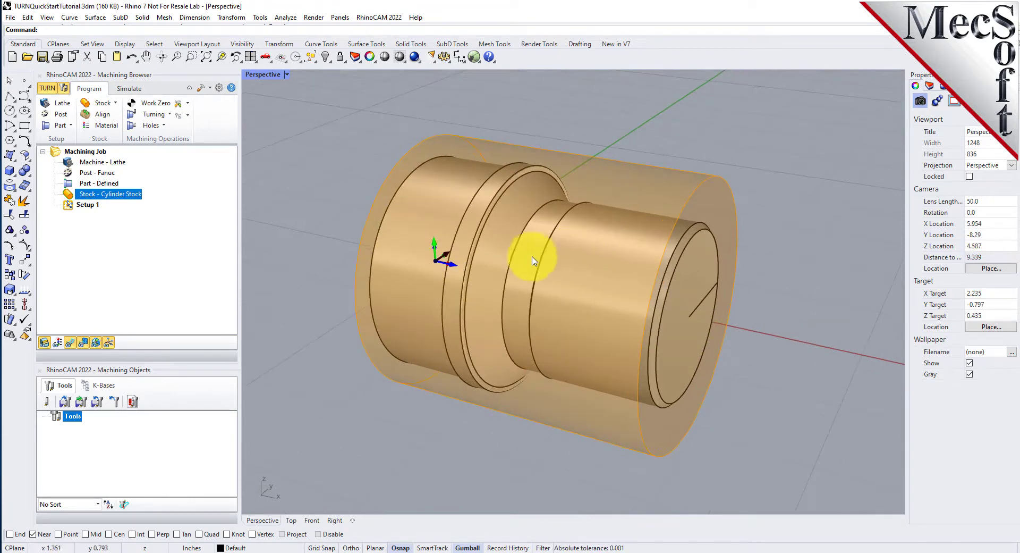
# Align the stock about the part using the Right Z alignment
pyautogui.click(103, 114)
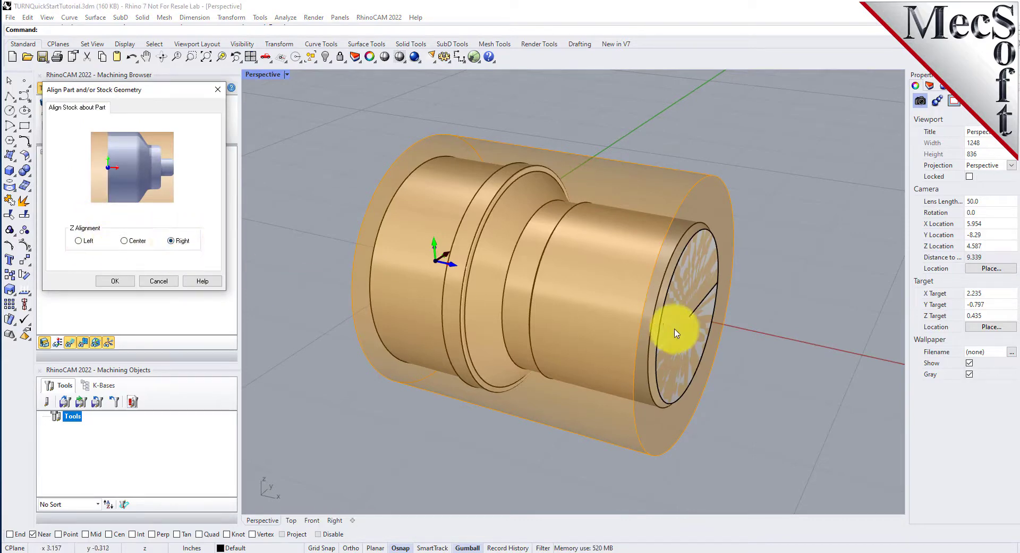
pyautogui.click(122, 280)
pyautogui.moveTo(743, 335)
pyautogui.mouseDown(button='right')
pyautogui.moveTo(708, 326)
pyautogui.moveTo(626, 335)
pyautogui.moveTo(744, 346)
pyautogui.moveTo(757, 327)
pyautogui.mouseUp(button='right')
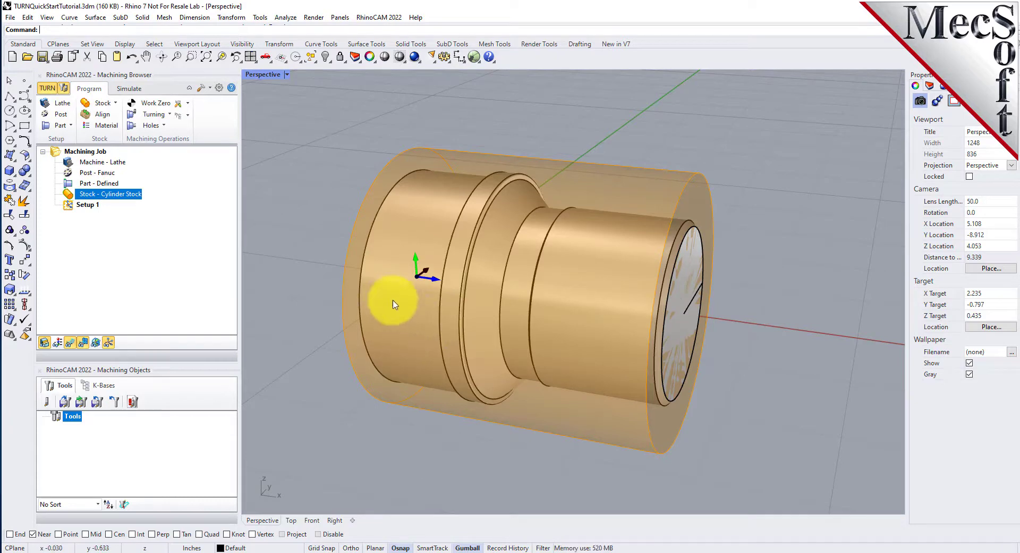
# Assign the ALUMINUM - 6061 material to the stock and display its material texture on the model
pyautogui.click(117, 128)
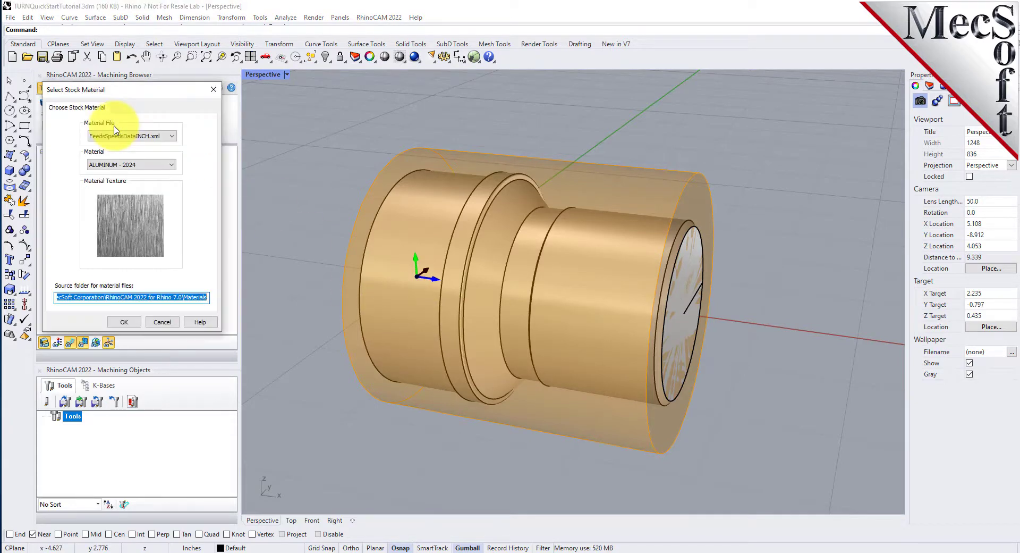
pyautogui.click(143, 164)
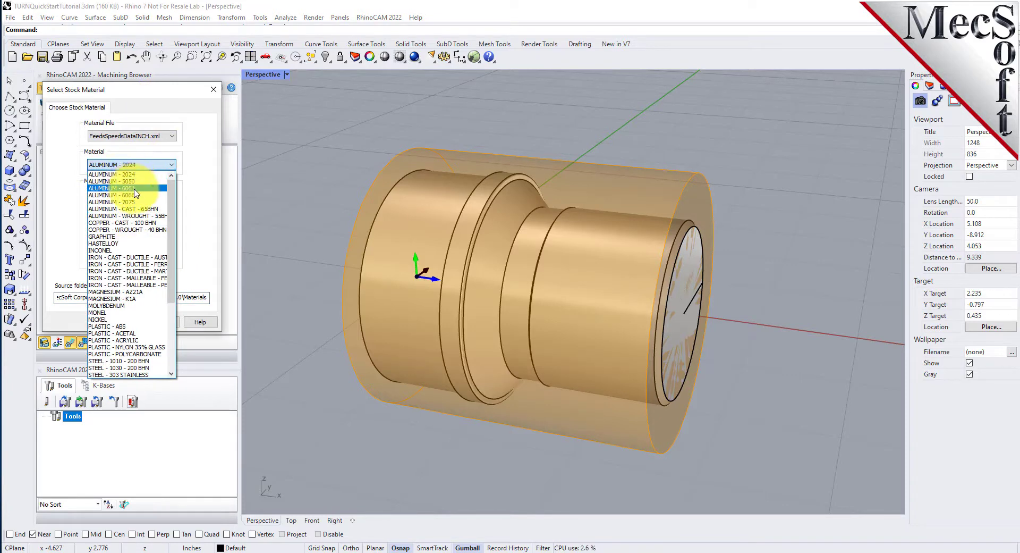
pyautogui.click(137, 188)
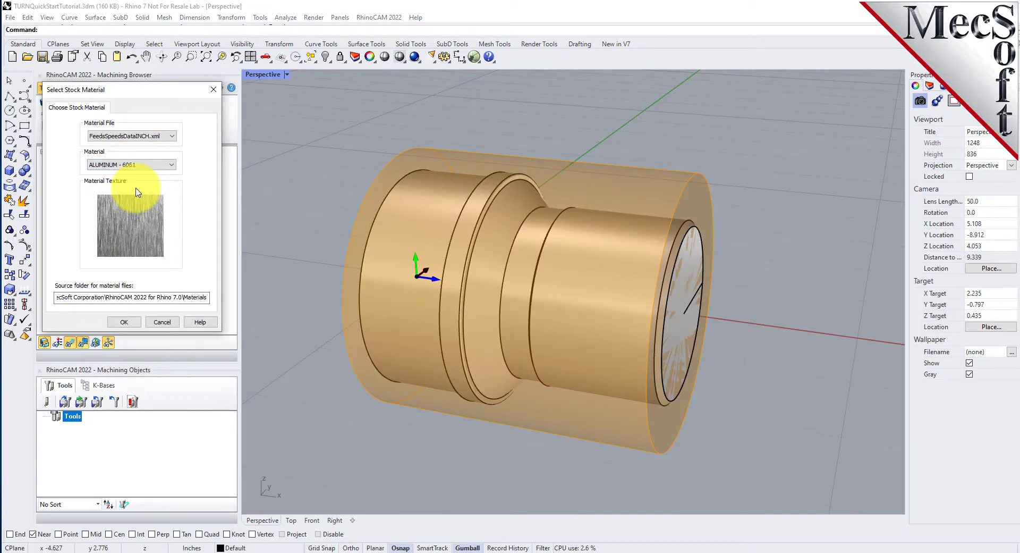
pyautogui.click(127, 322)
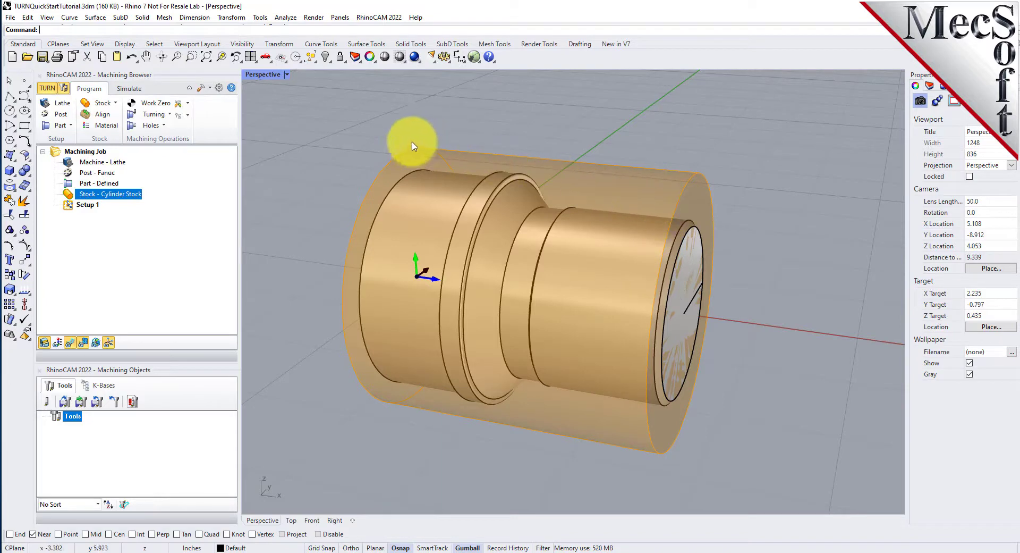
pyautogui.click(58, 344)
pyautogui.click(58, 344)
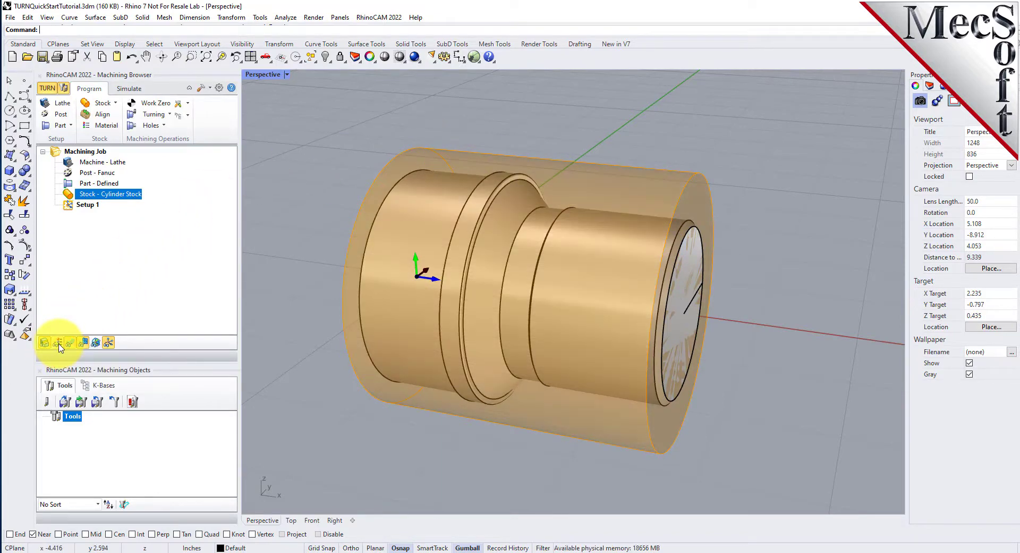
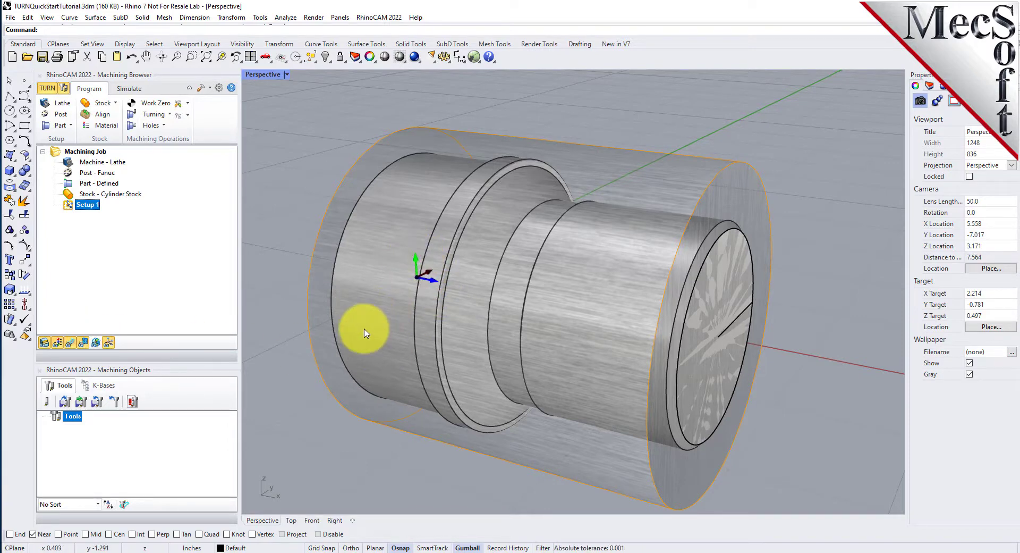
# Toggle the coordinate system displays to compare the world axes with the lathe machine axes
pyautogui.click(108, 342)
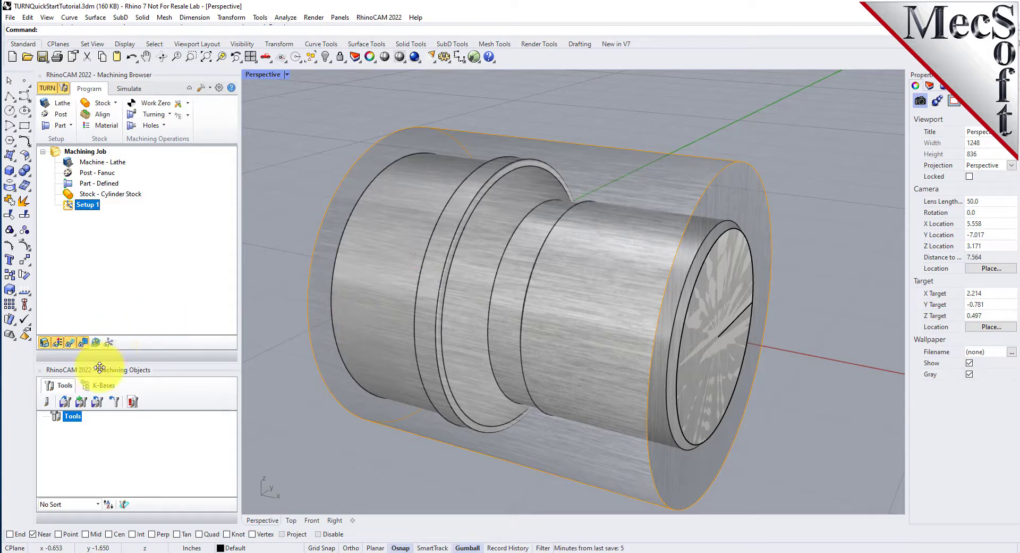
pyautogui.click(97, 345)
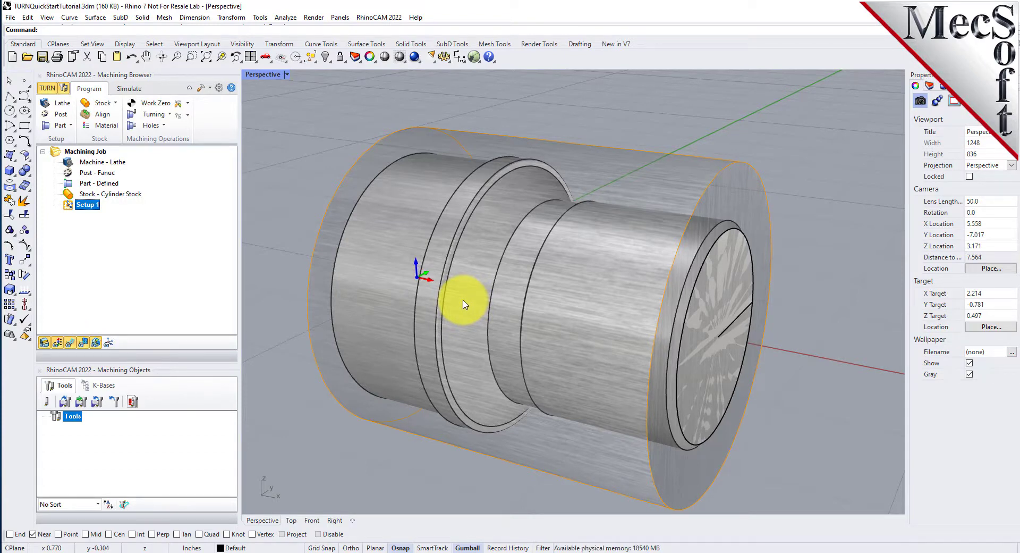
pyautogui.click(110, 344)
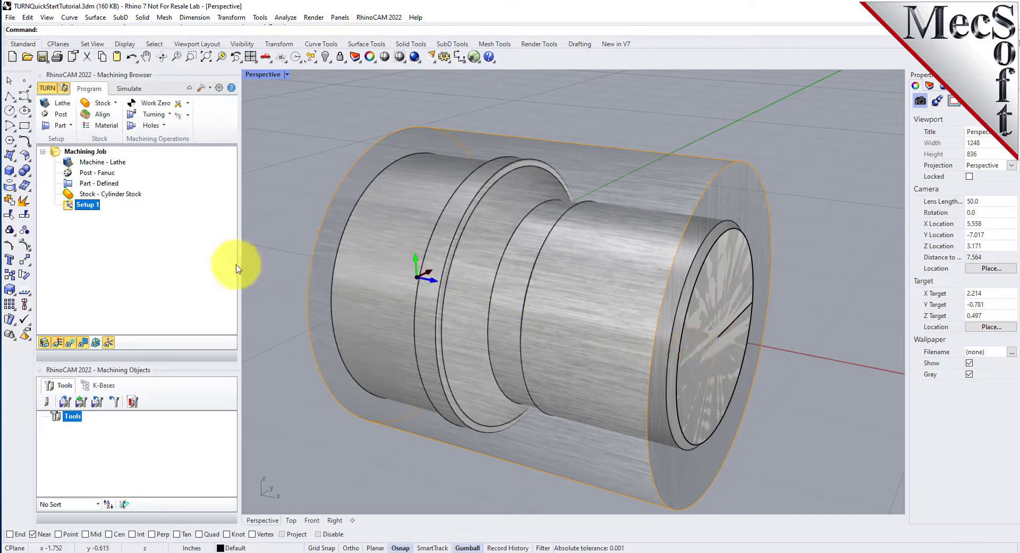
# Generate a work zero under Setup 1, set to the stock box with the Right Most zero face
pyautogui.click(152, 103)
pyautogui.moveTo(159, 91); pyautogui.dragTo(252, 135)
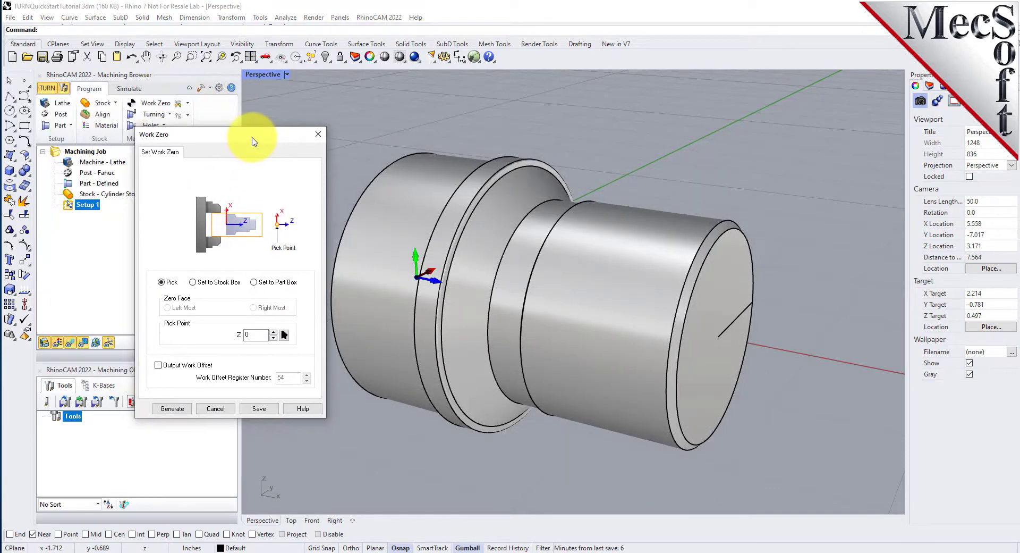
pyautogui.click(194, 282)
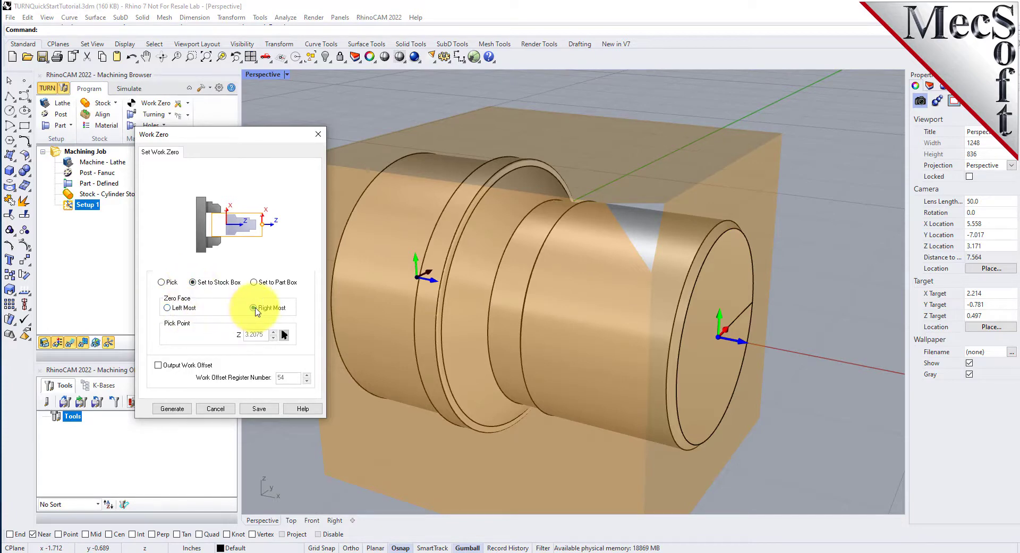
pyautogui.moveTo(735, 341); pyautogui.dragTo(703, 302, button='right')
pyautogui.moveTo(563, 312); pyautogui.dragTo(645, 345, button='right')
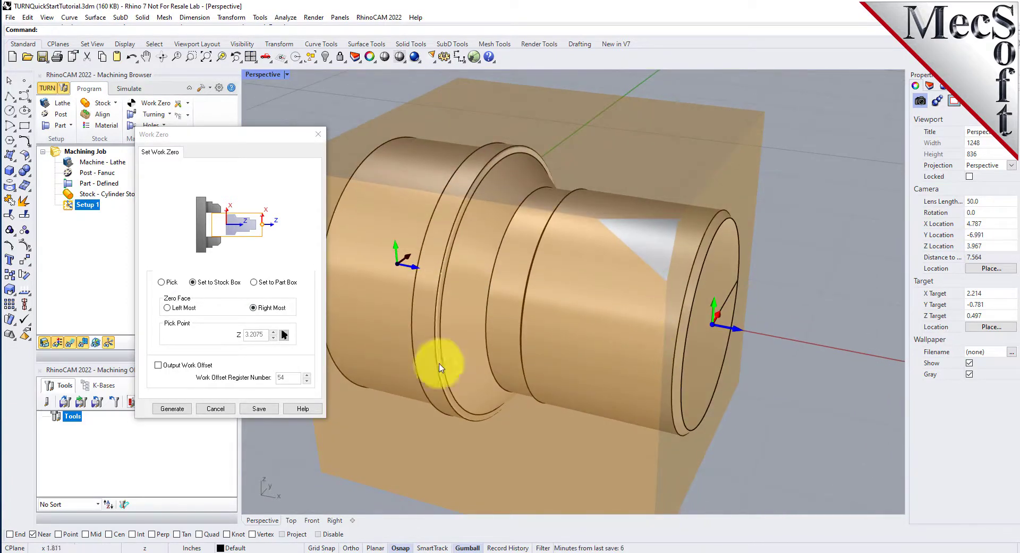
pyautogui.click(172, 408)
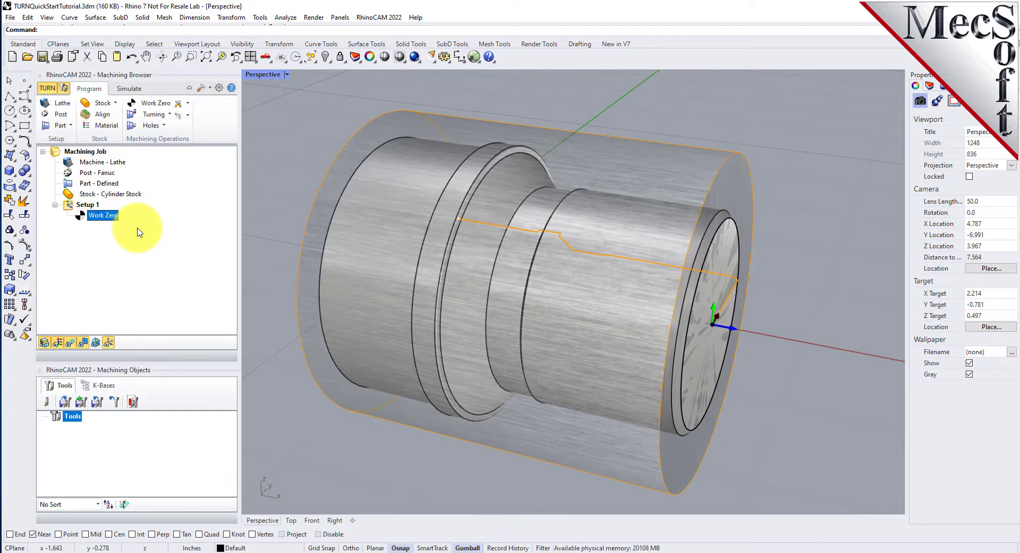
# Start a diamond insert tool named Diamond Insert-OD with a tip radius of 0.02
pyautogui.click(46, 401)
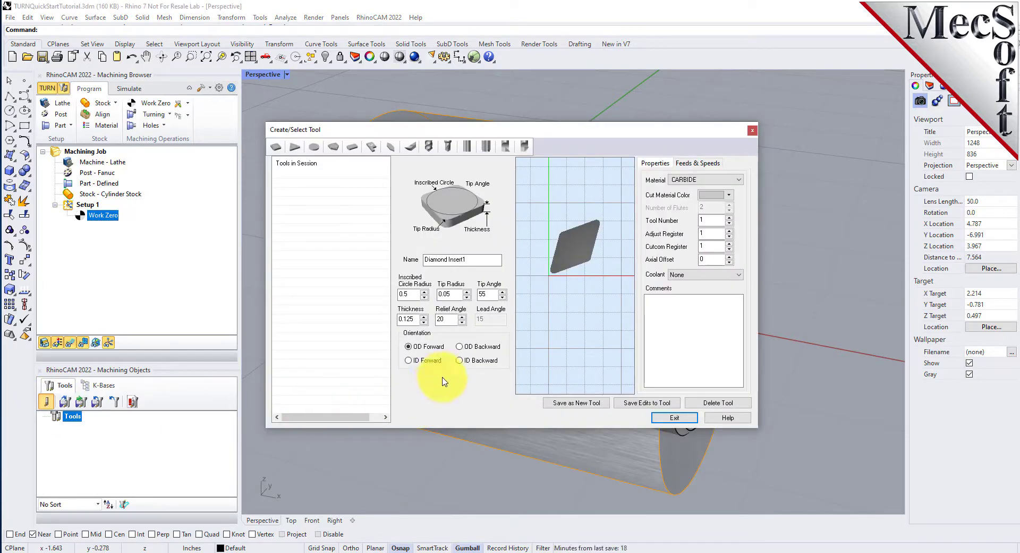
pyautogui.click(276, 148)
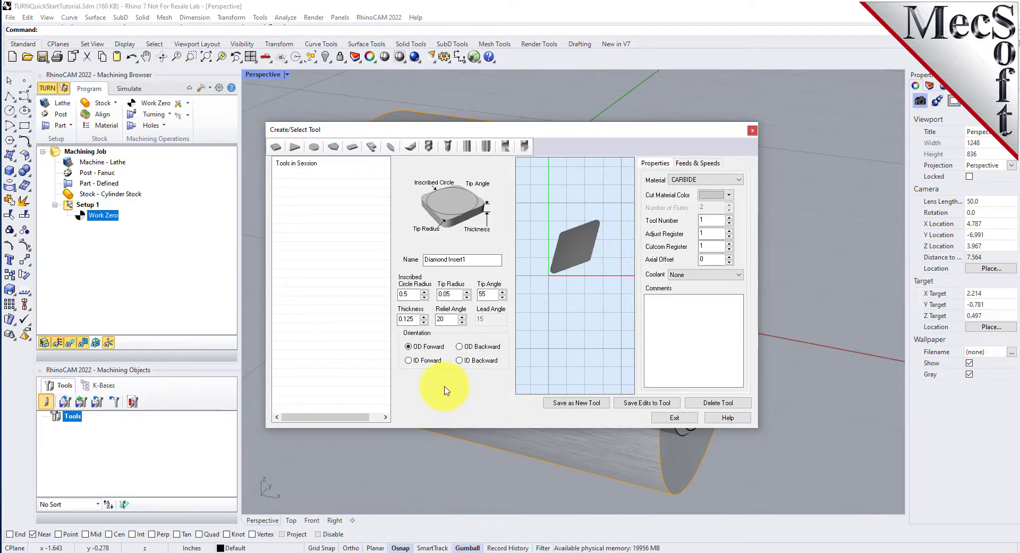
pyautogui.click(478, 258)
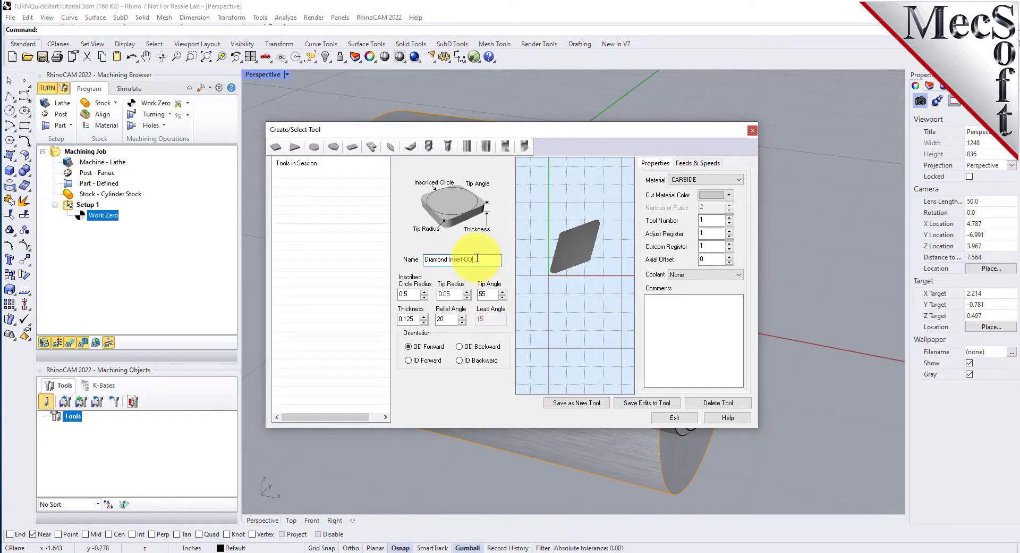
pyautogui.press('Tab')
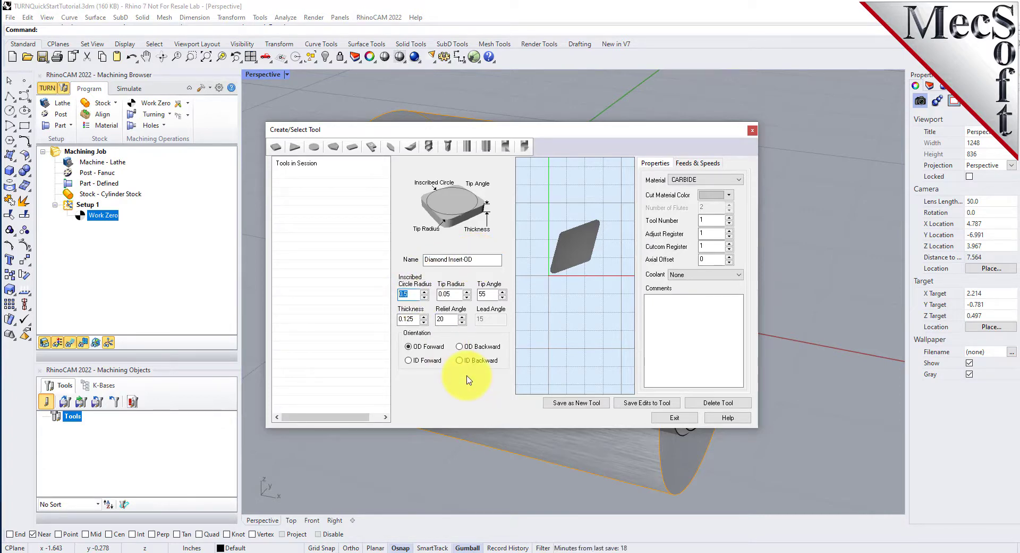
pyautogui.press('Tab')
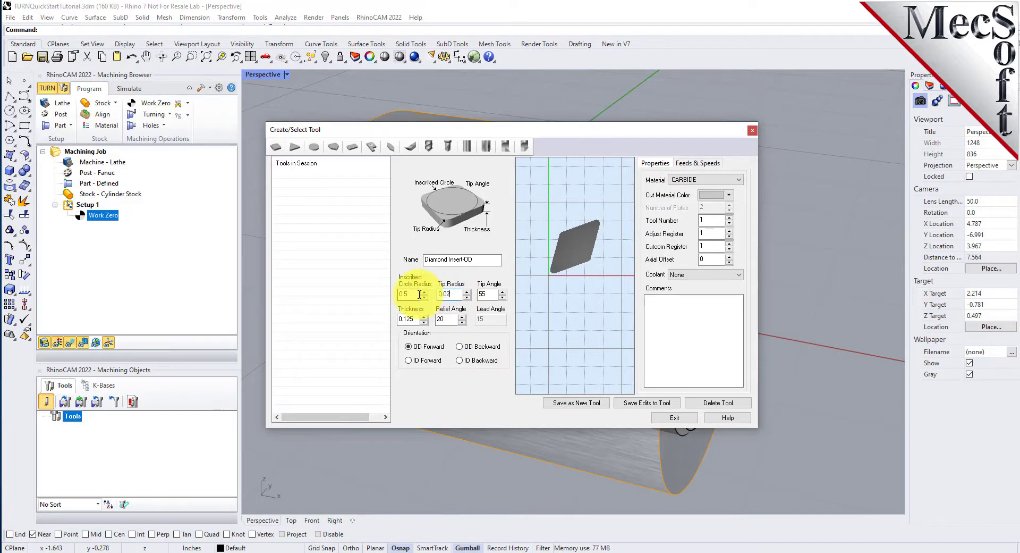
# Define the insert's tip angle as 55 and relief angle as 20, with the OD Forward orientation
pyautogui.click(488, 293)
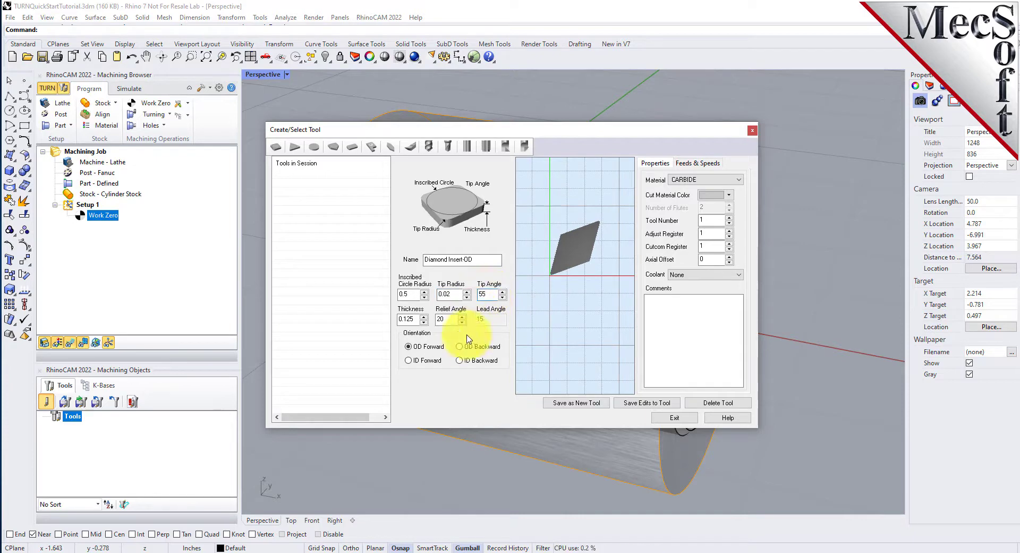
pyautogui.write('35')
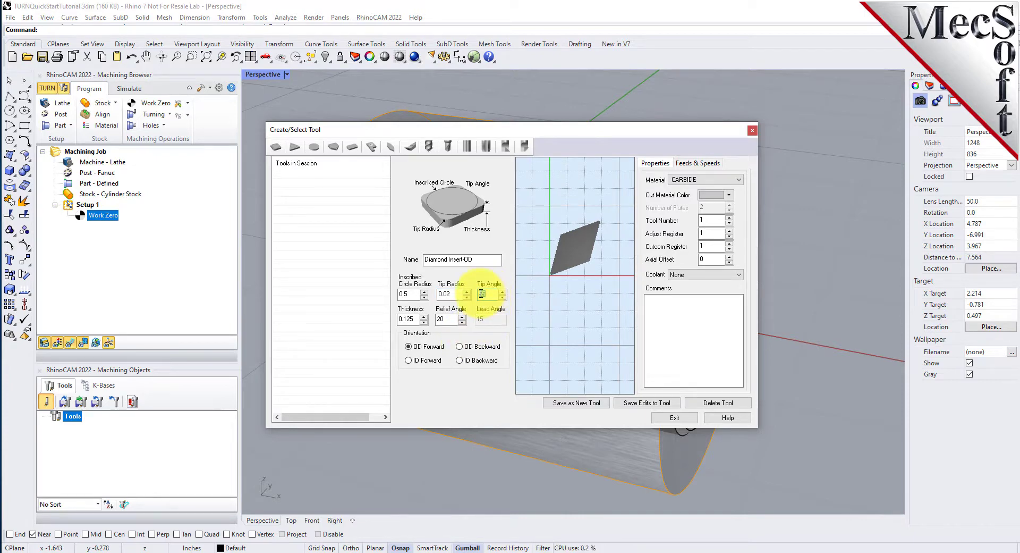
pyautogui.click(447, 319)
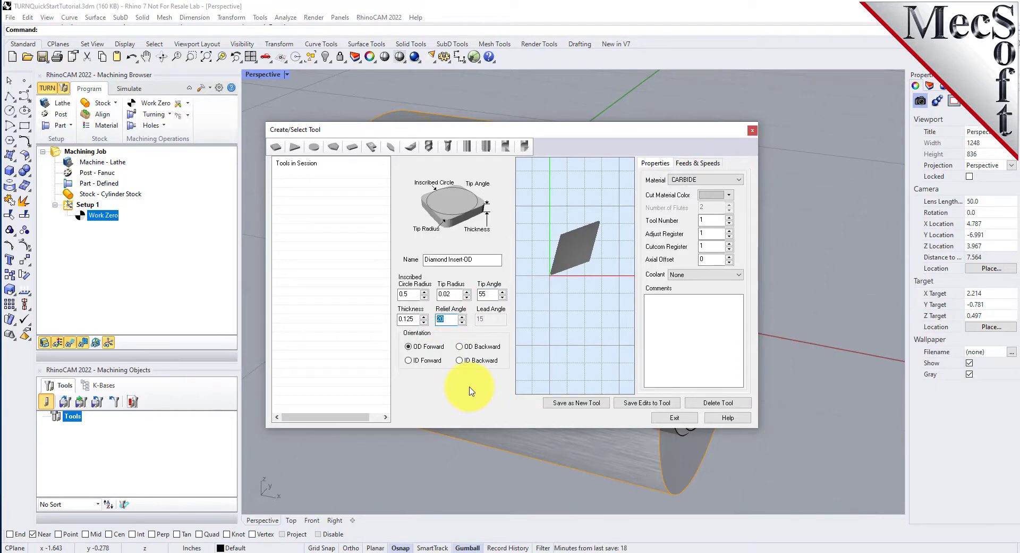
pyautogui.click(435, 350)
pyautogui.click(459, 346)
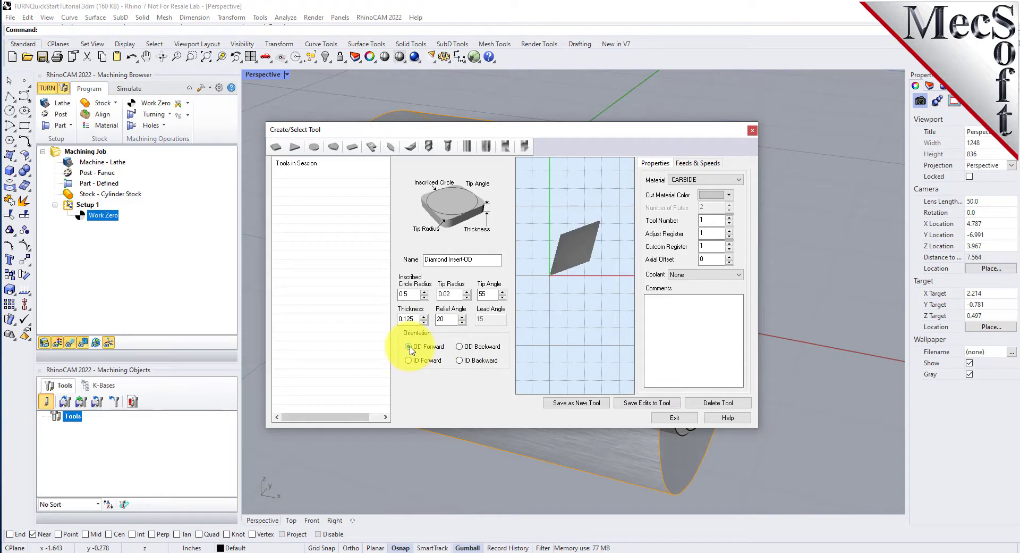
# Set the insert's spindle speed to 300 RPM and its maximum speed to 350 RPM
pyautogui.click(690, 165)
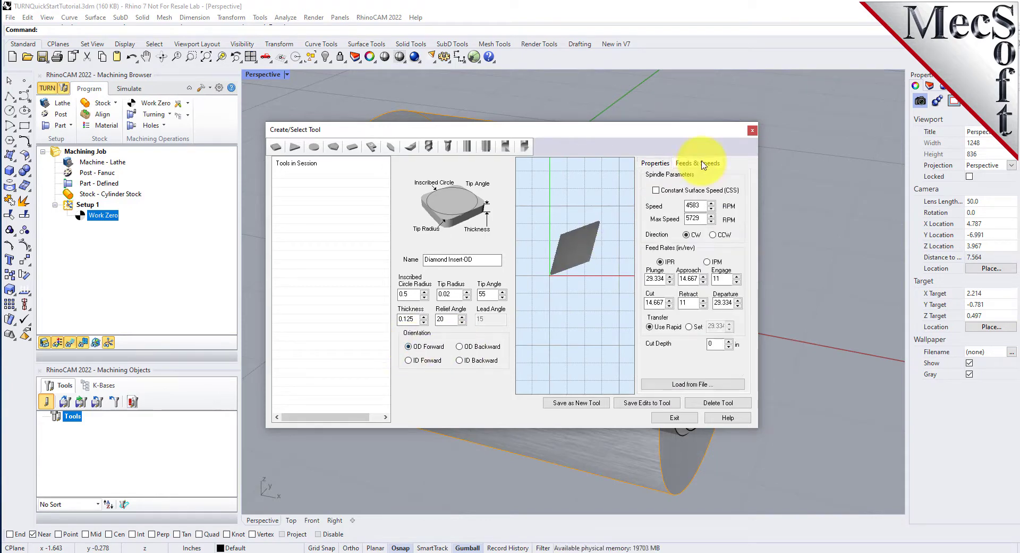
pyautogui.click(663, 262)
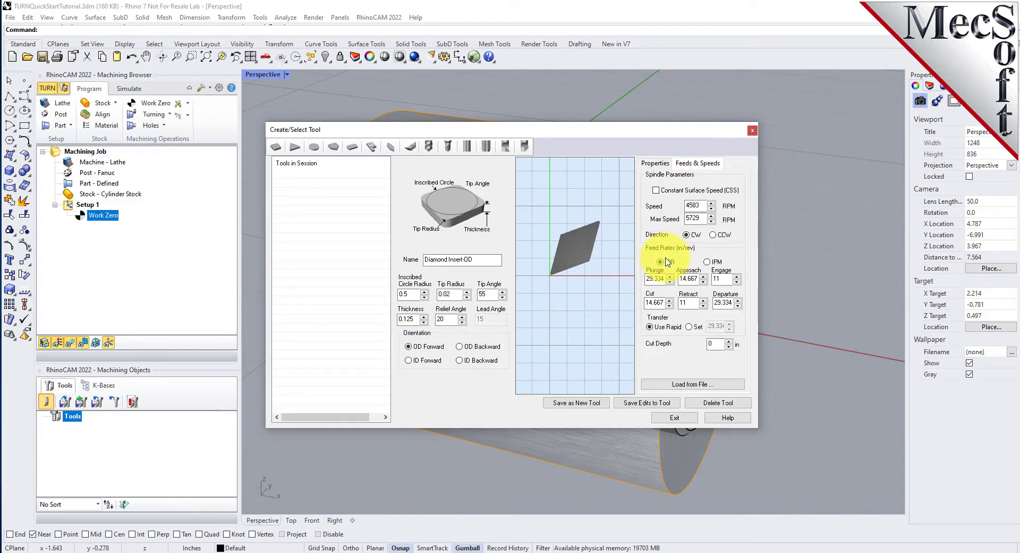
pyautogui.doubleClick(692, 205)
pyautogui.write('300')
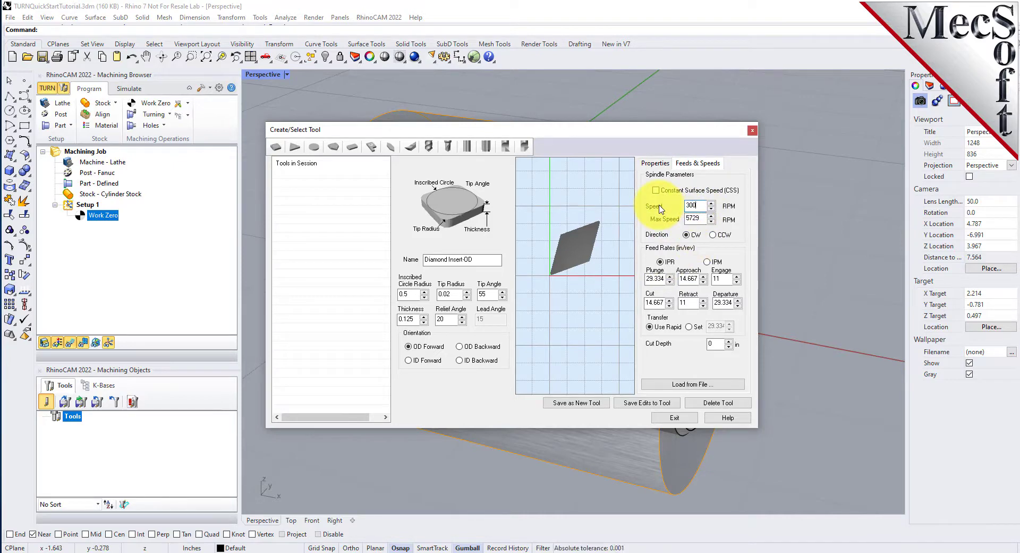
pyautogui.doubleClick(706, 219)
pyautogui.write('350')
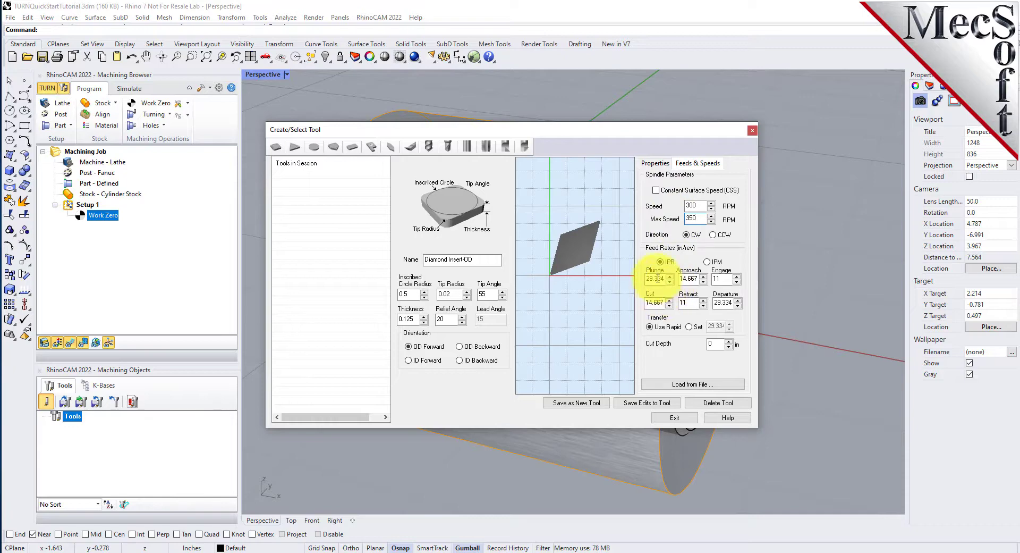
# Switch the tool's feed rates to IPM and set Plunge to 5, Approach to 7.5 and Engage to 7.5
pyautogui.click(712, 262)
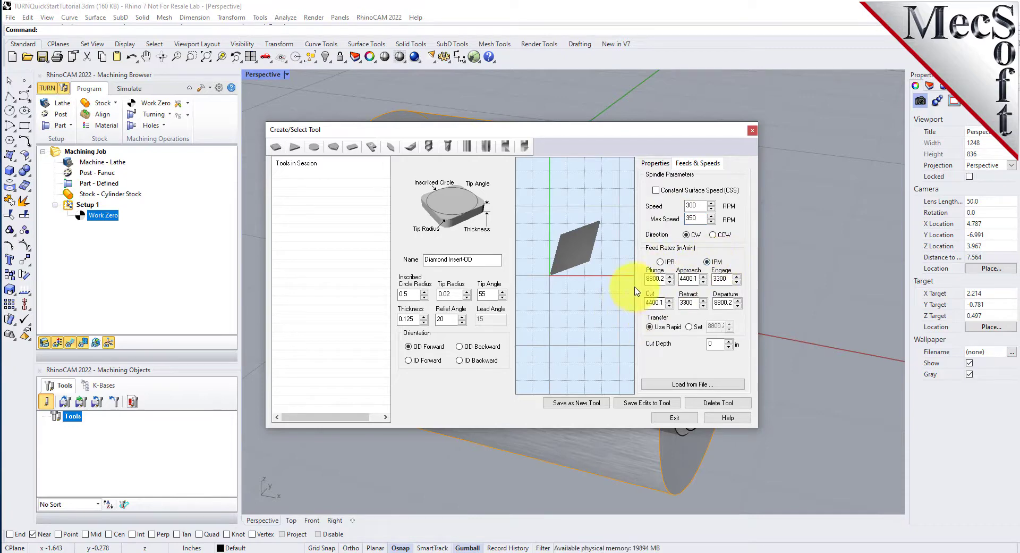
pyautogui.doubleClick(656, 279)
pyautogui.write('5')
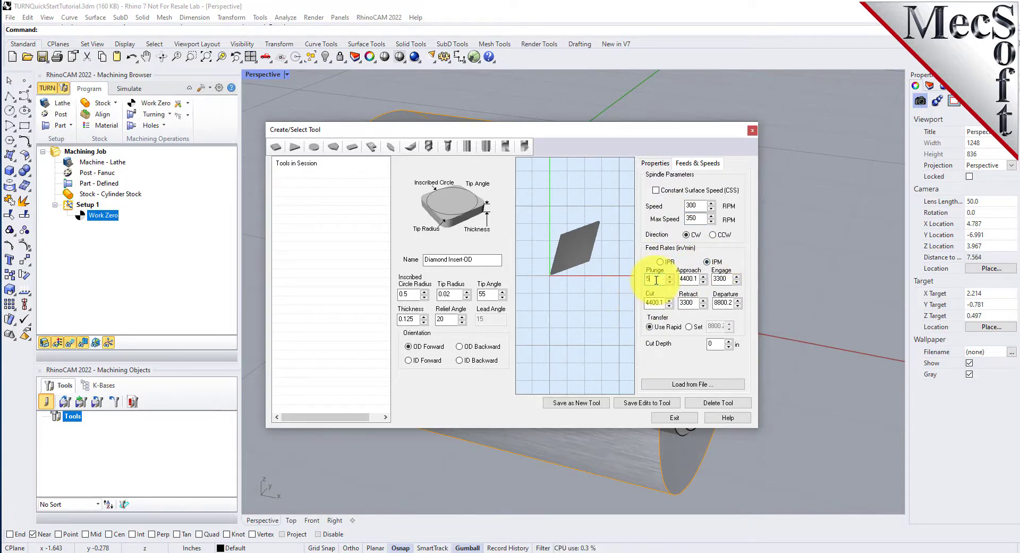
pyautogui.doubleClick(689, 279)
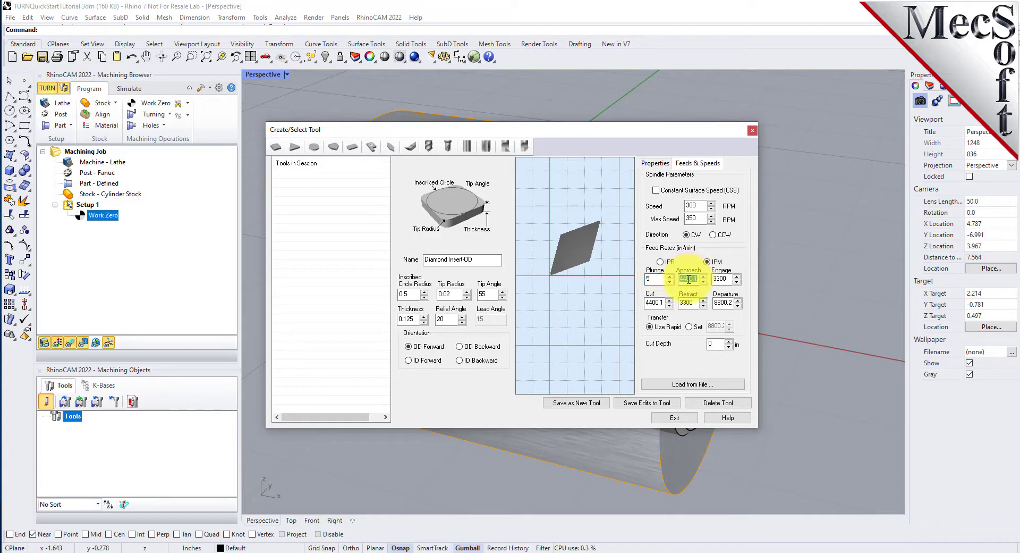
pyautogui.write('7.5')
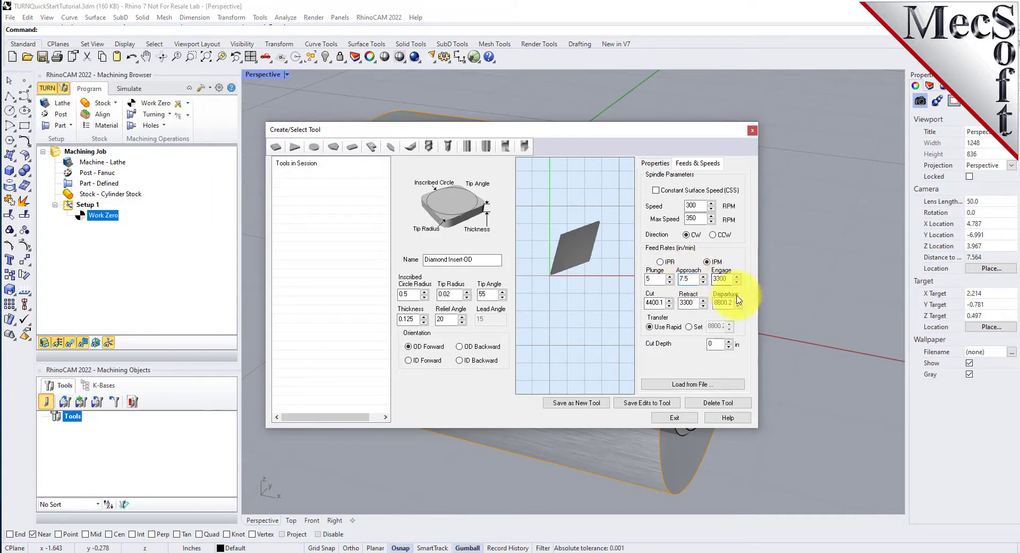
pyautogui.doubleClick(722, 279)
pyautogui.write('7.5')
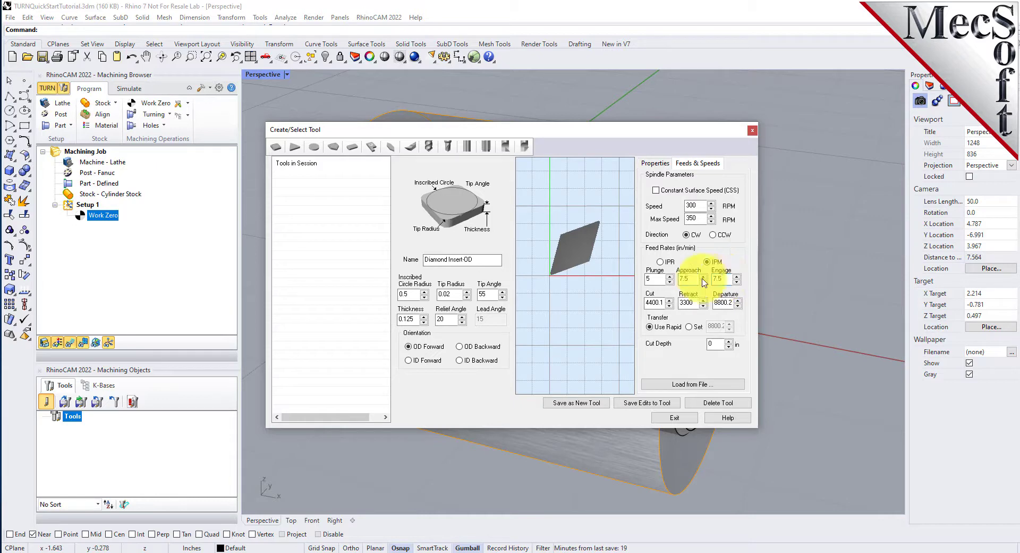
# Set the tool's Cut feed rate to 10 and both the Retract and Departure feed rates to 15
pyautogui.doubleClick(653, 301)
pyautogui.write('1')
pyautogui.write('0')
pyautogui.write('15')
pyautogui.doubleClick(721, 301)
pyautogui.write('15')
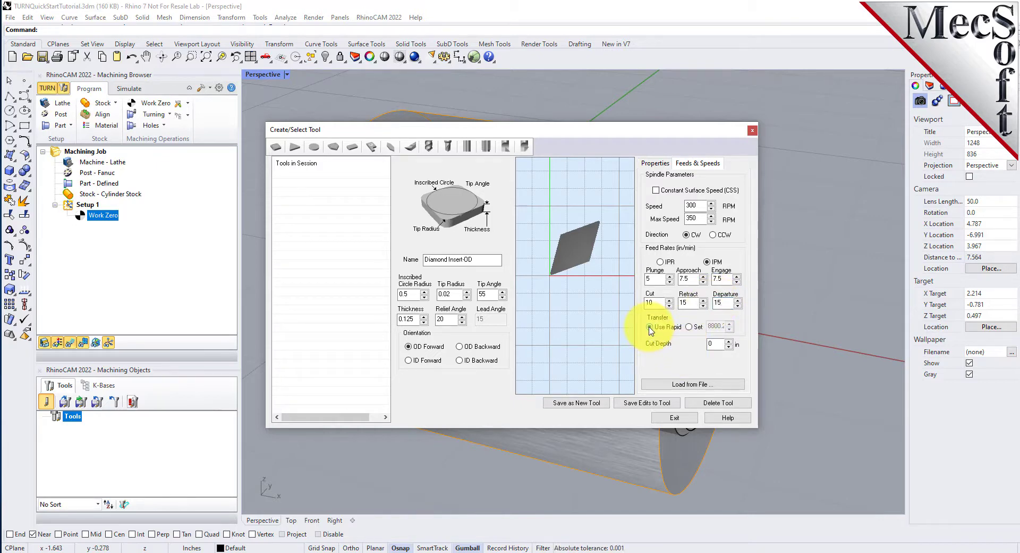
# Save Diamond Insert-OD as a new tool in the session and close the tool definition
pyautogui.click(588, 405)
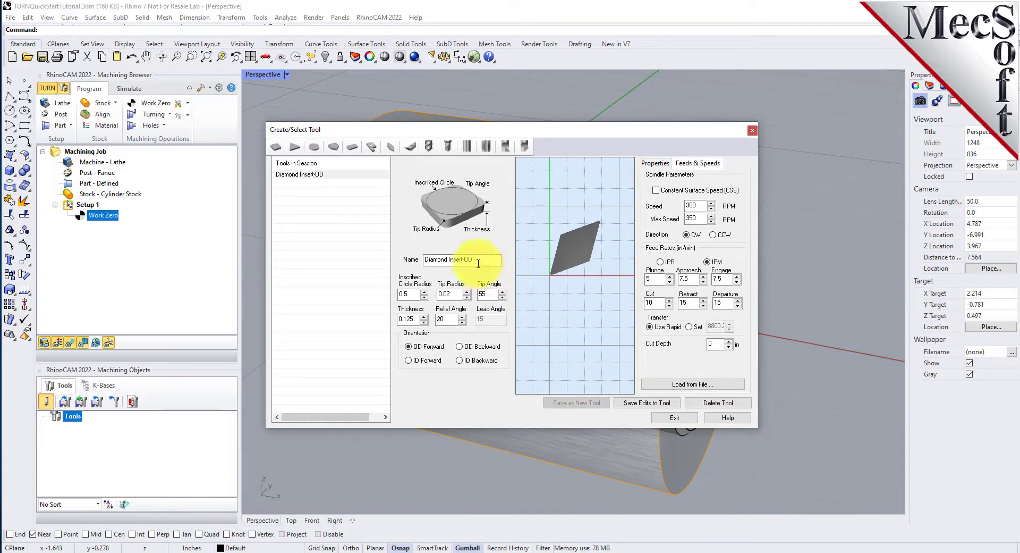
pyautogui.moveTo(483, 259); pyautogui.dragTo(418, 259)
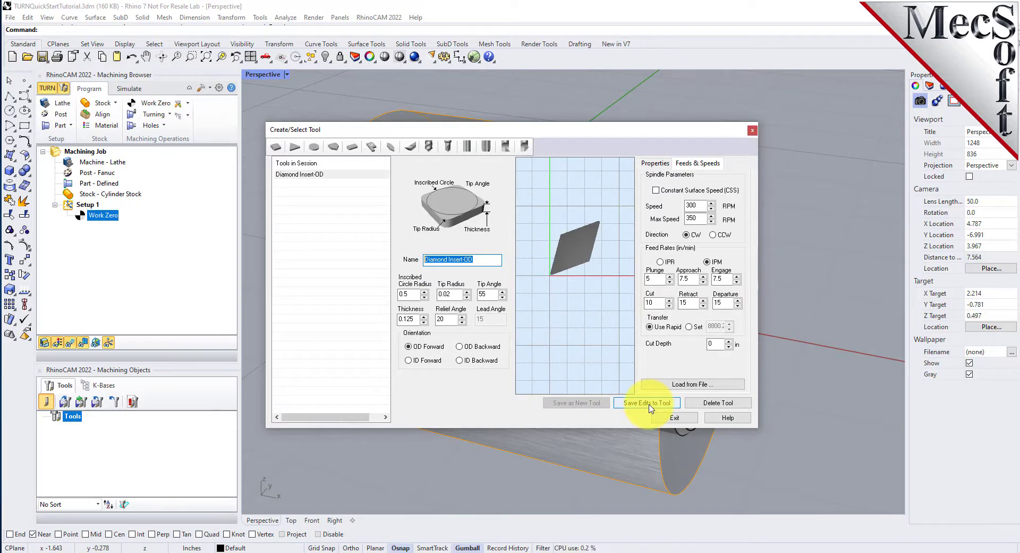
pyautogui.click(480, 259)
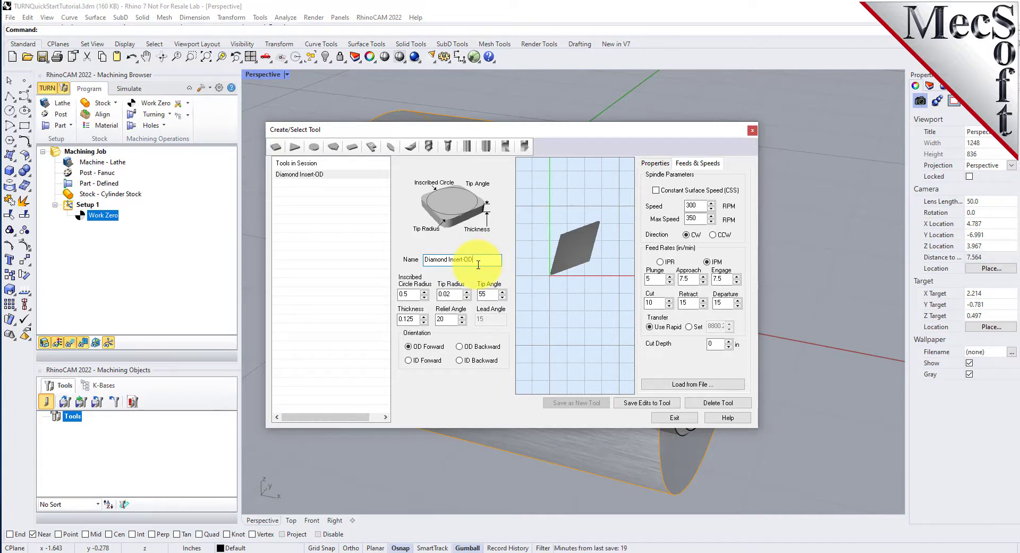
pyautogui.click(361, 174)
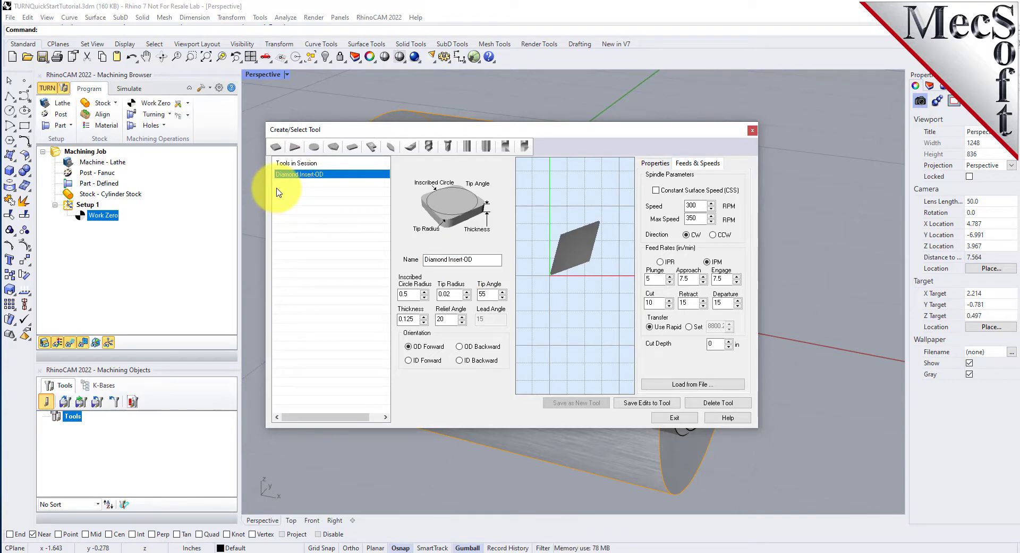
pyautogui.click(682, 418)
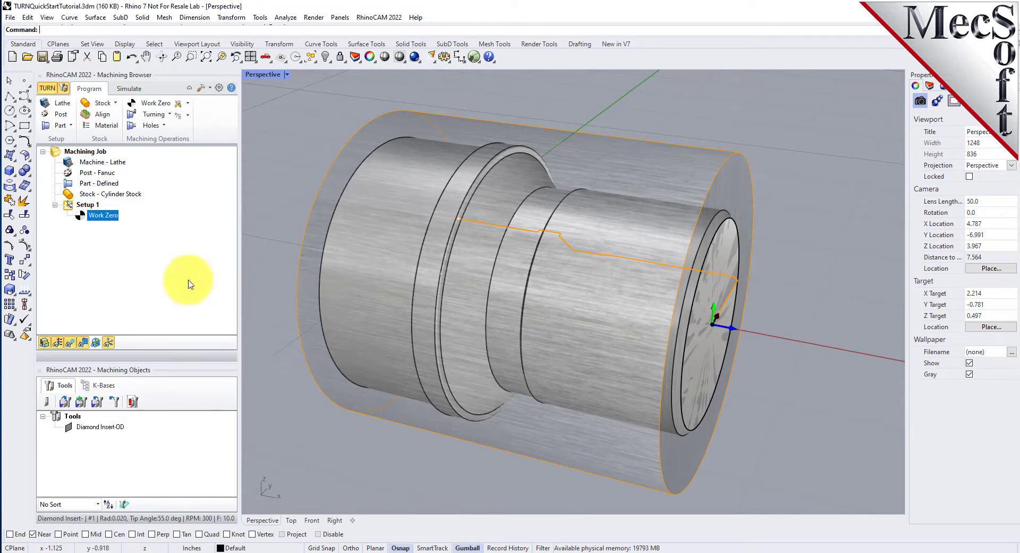
pyautogui.click(73, 428)
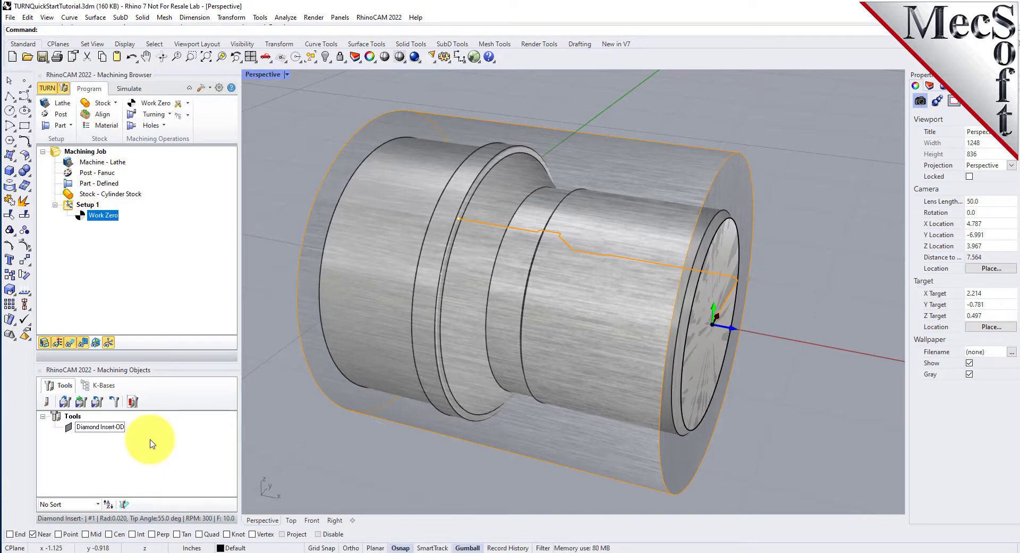
# Start a Turn Roughing operation with the Diamond Insert-OD tool and make End the only active object snap
pyautogui.click(153, 115)
pyautogui.click(153, 143)
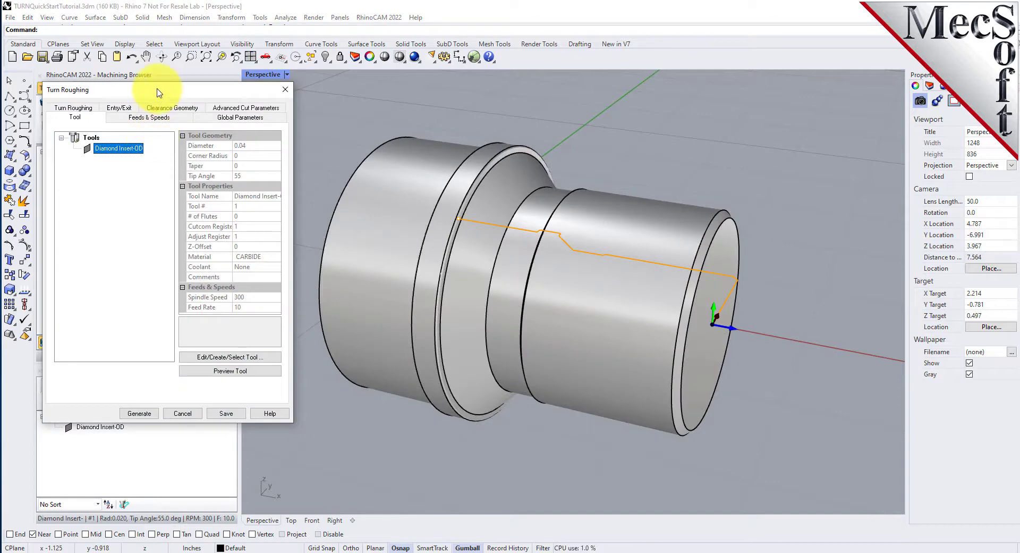
pyautogui.moveTo(158, 93); pyautogui.dragTo(215, 118)
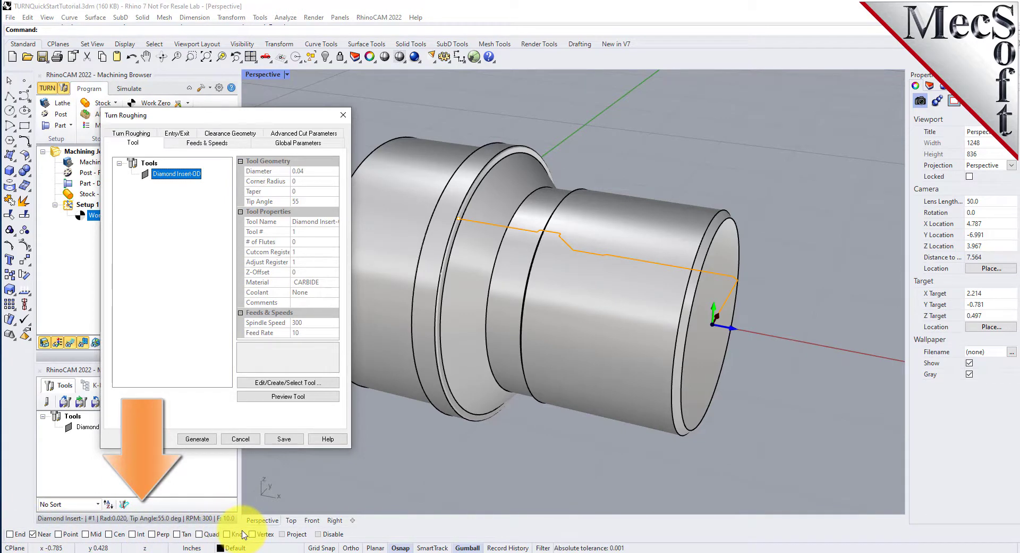
pyautogui.click(21, 534)
pyautogui.rightClick(22, 535)
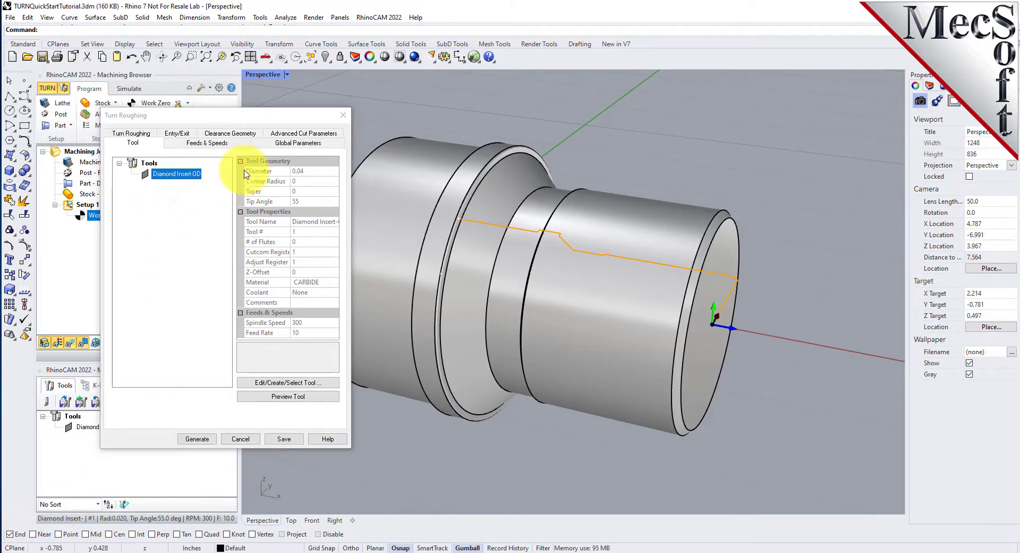
# Check the roughing feeds and speeds, and set the clearance to Automatic with Clearance Plane as the cut transfer
pyautogui.click(229, 143)
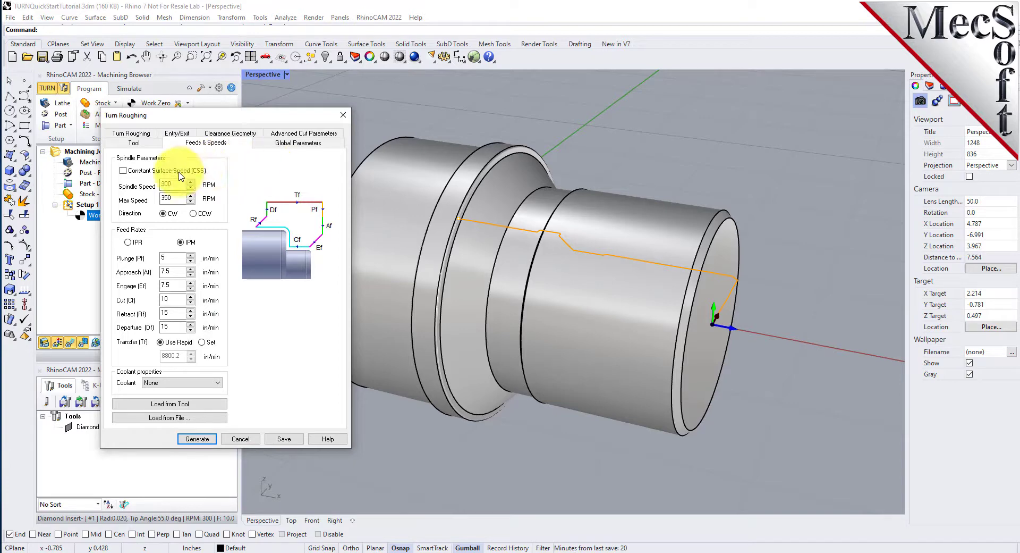
pyautogui.click(242, 137)
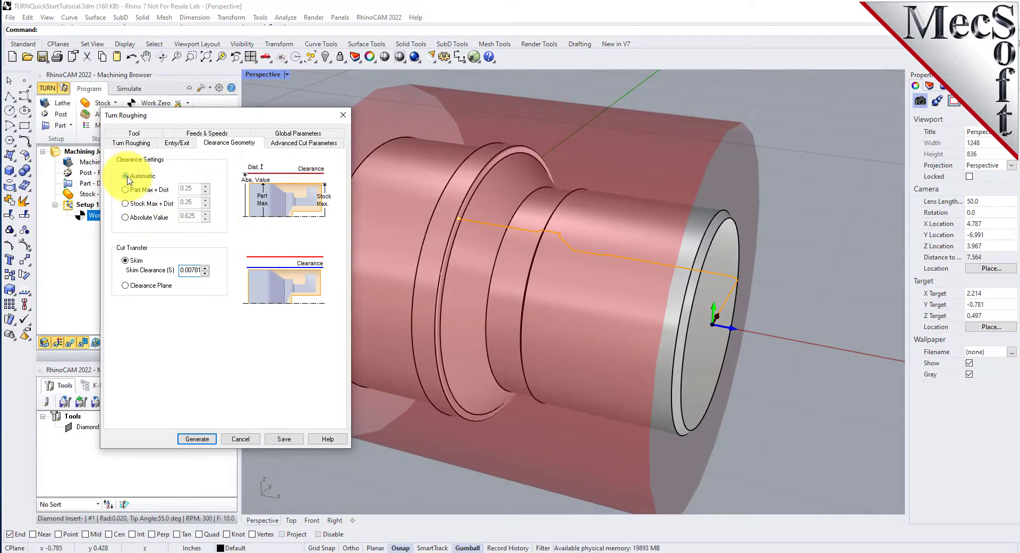
pyautogui.click(126, 286)
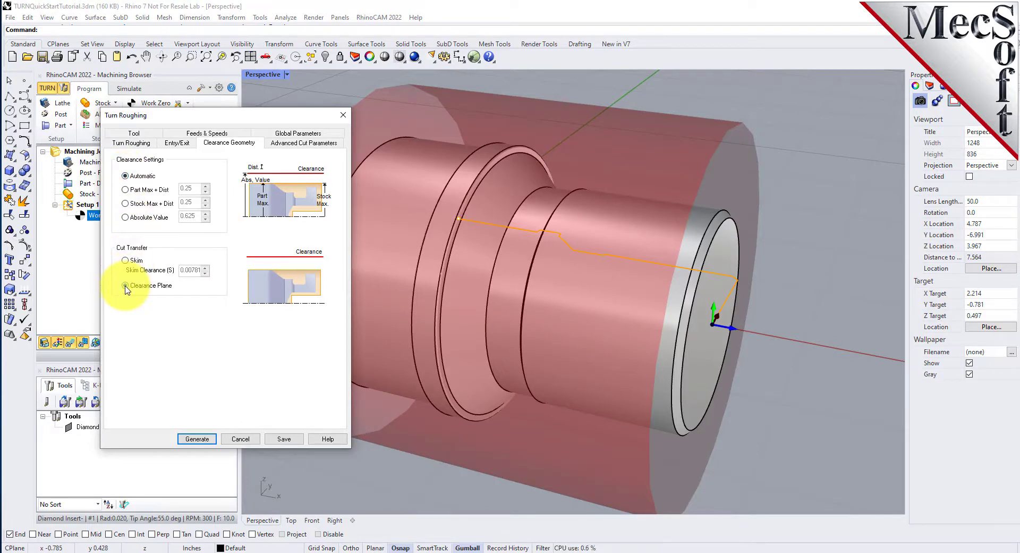
pyautogui.click(126, 175)
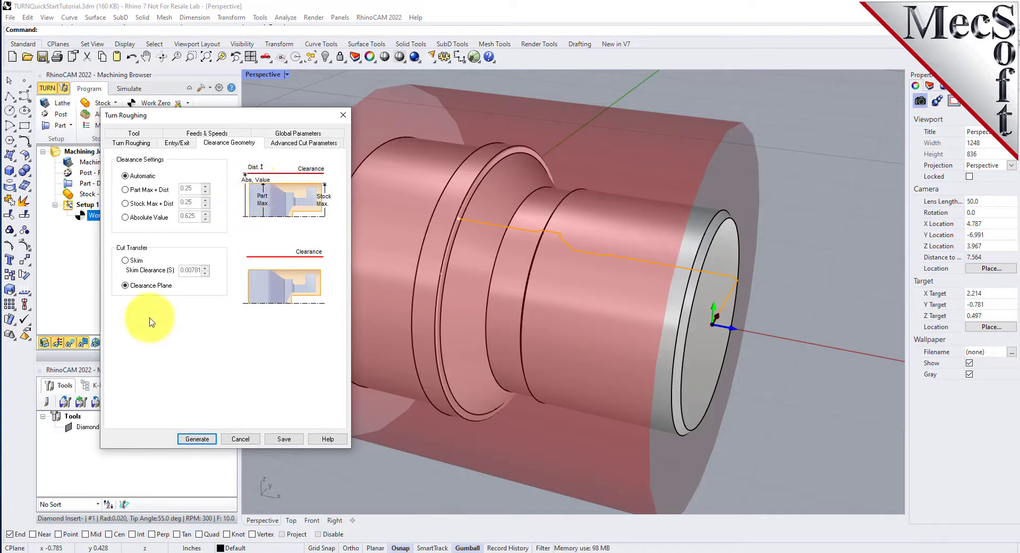
pyautogui.click(122, 290)
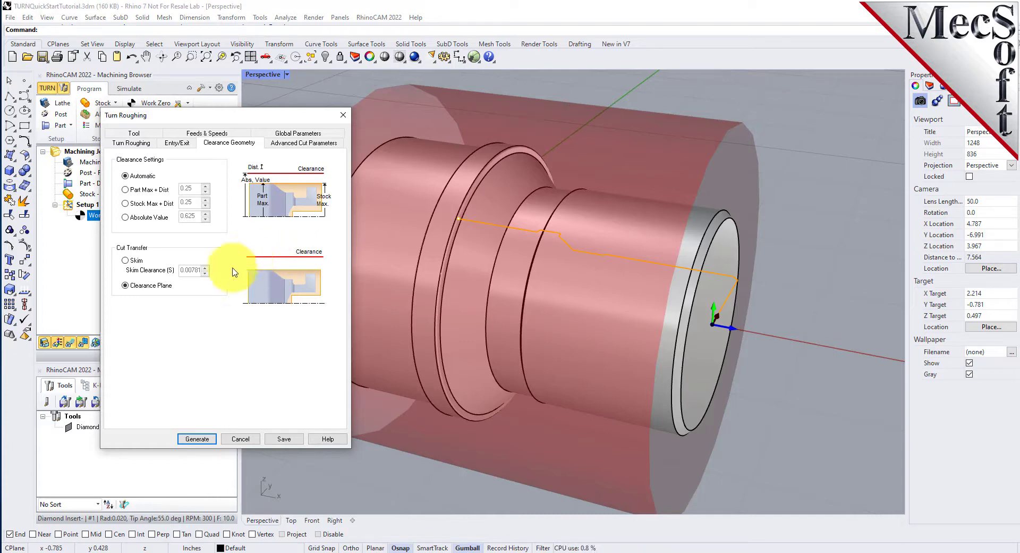
pyautogui.moveTo(765, 233); pyautogui.dragTo(671, 257, button='right')
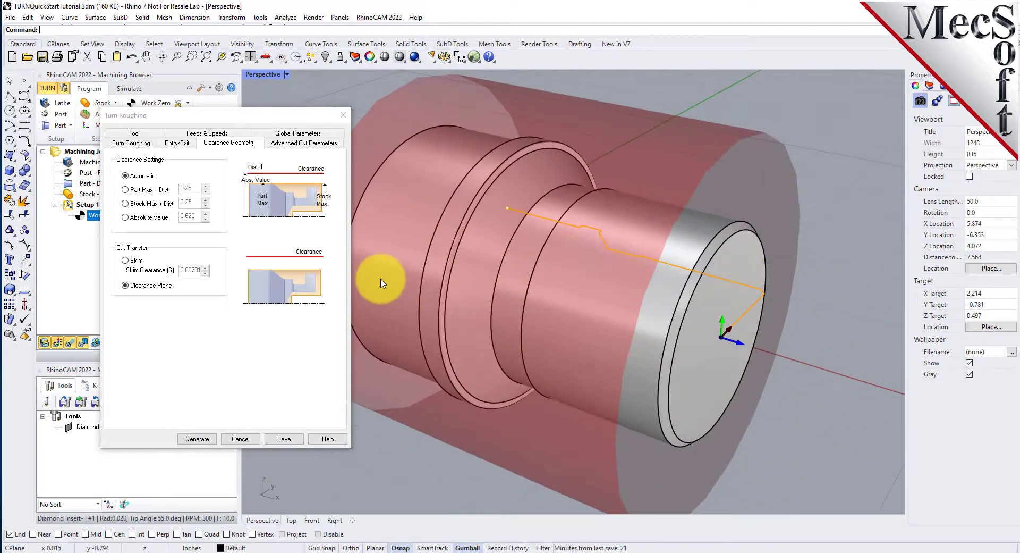
# Define the roughing operation's global parameters with the Outer Diameter approach type and a stock of 0.01
pyautogui.click(318, 136)
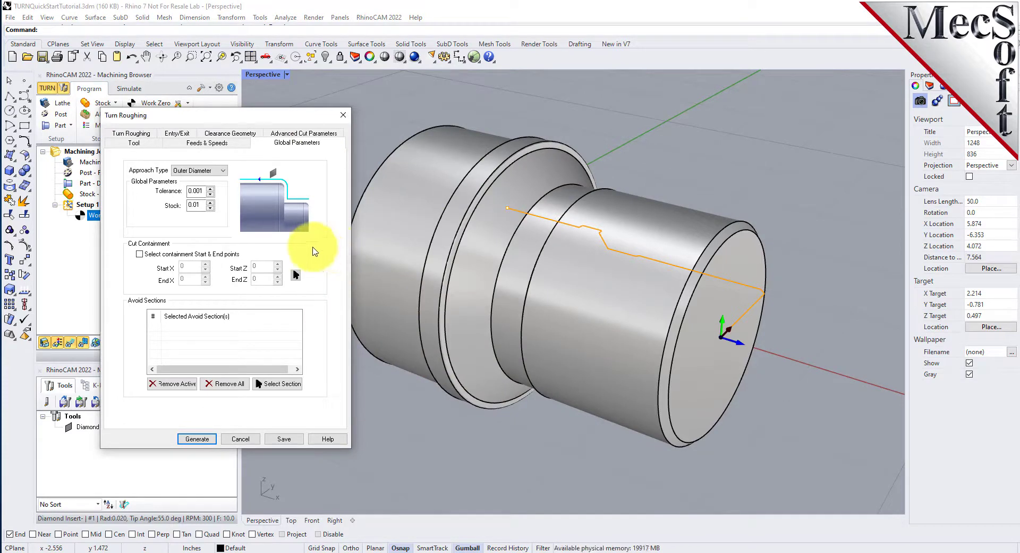
pyautogui.click(197, 170)
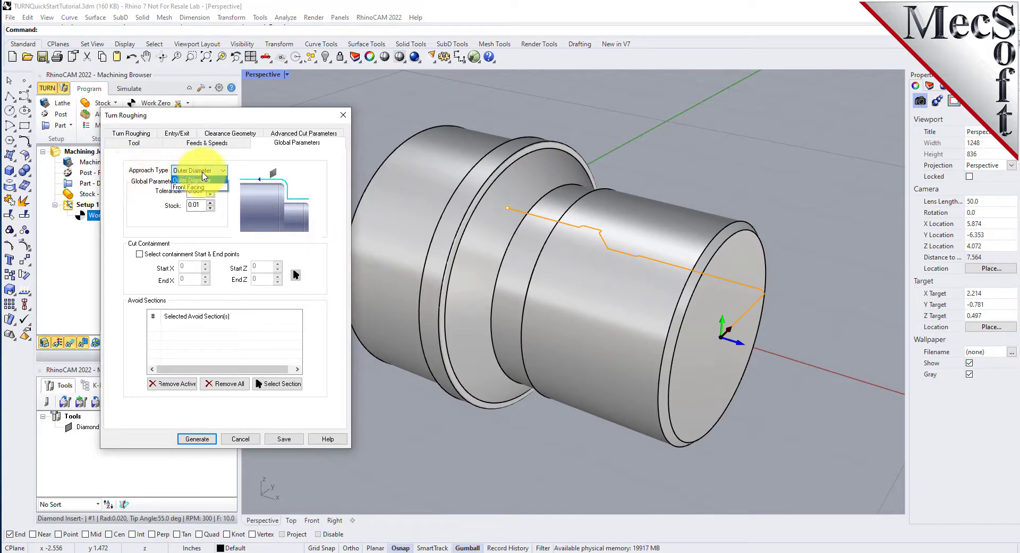
pyautogui.click(204, 180)
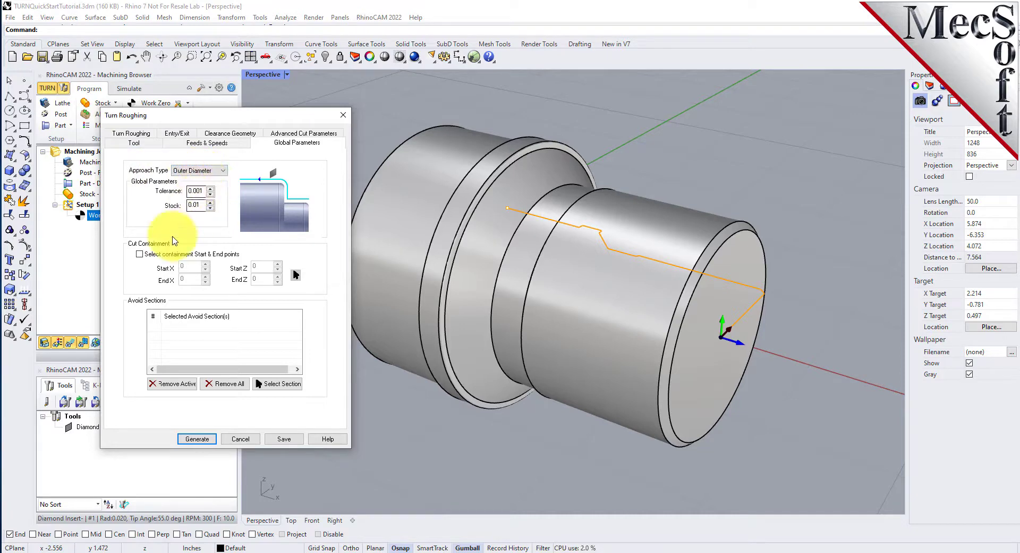
pyautogui.doubleClick(201, 204)
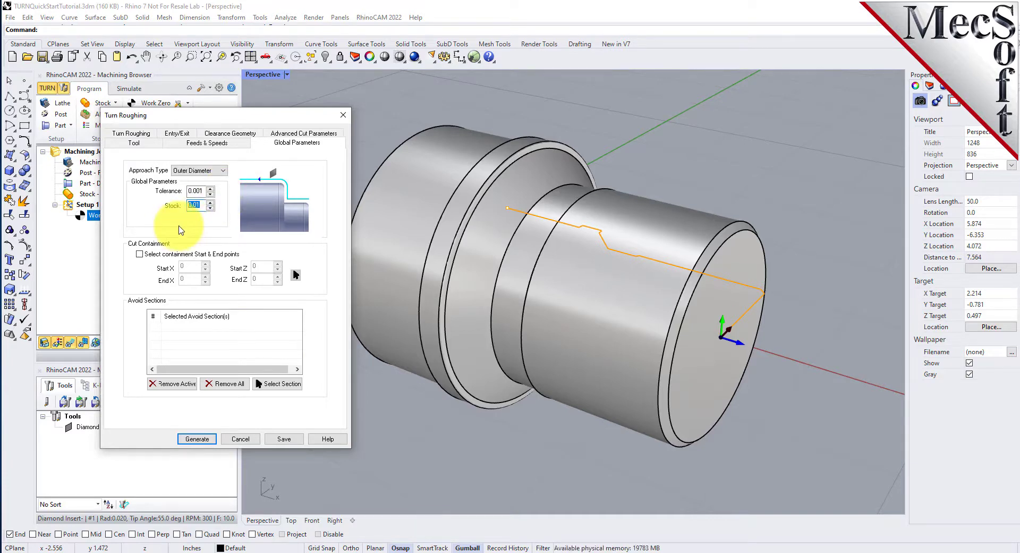
# Use Linear Cuts without the Final Cleanup Pass, with a depth-per-cut distance of 0.0625
pyautogui.click(131, 133)
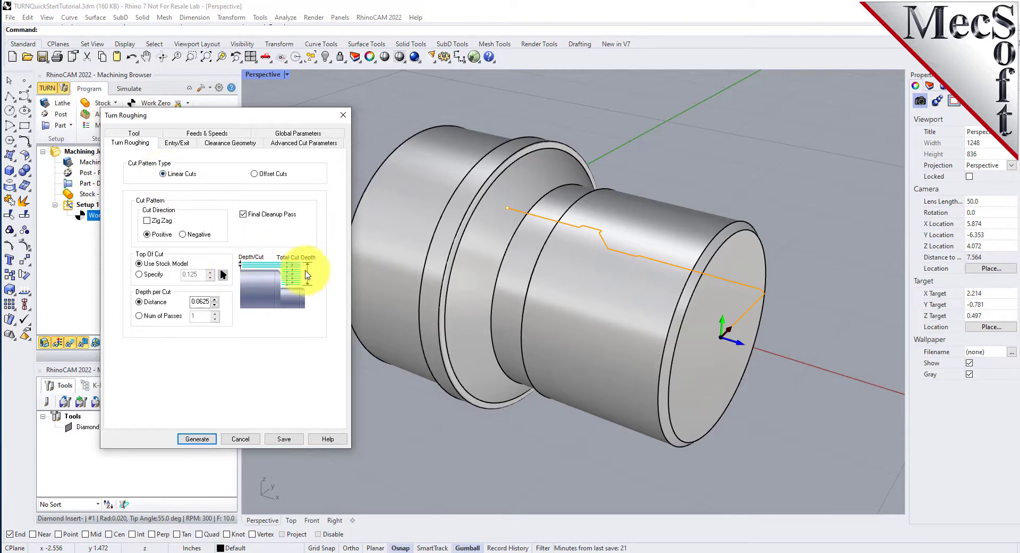
pyautogui.click(264, 173)
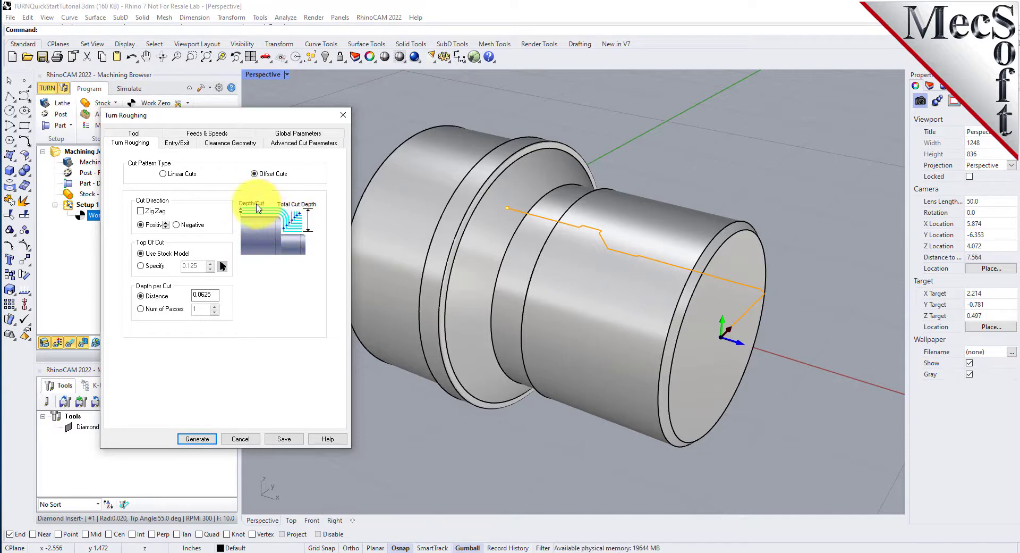
pyautogui.click(165, 174)
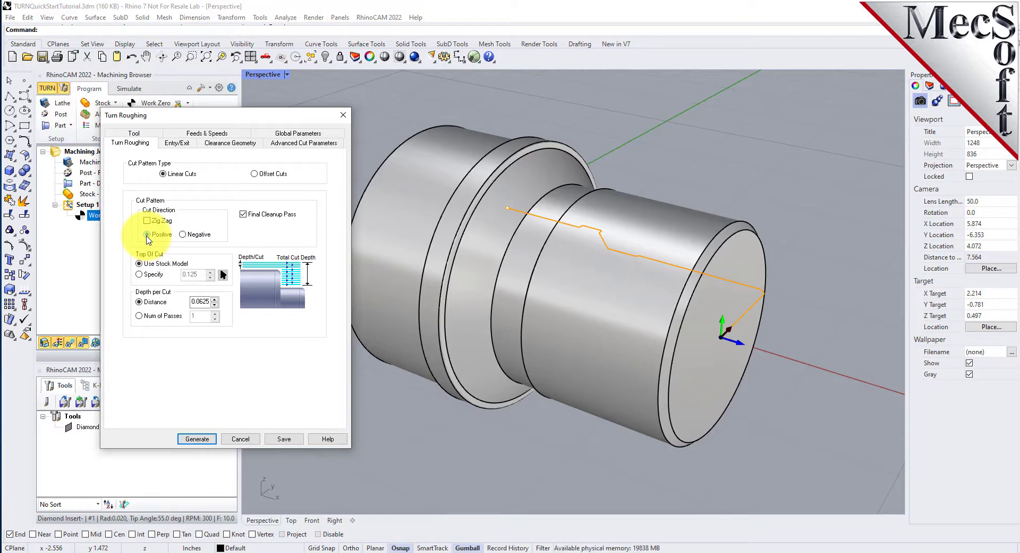
pyautogui.click(243, 214)
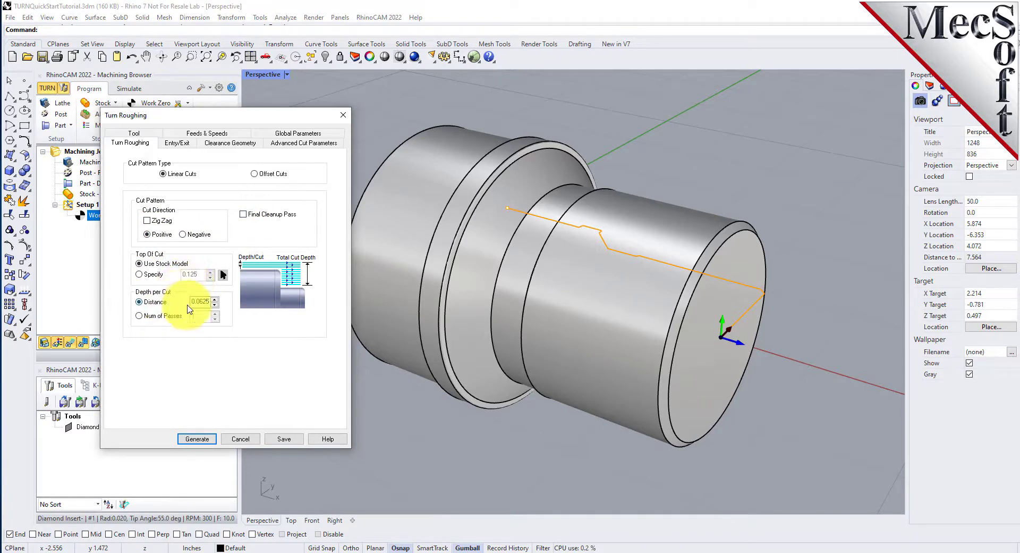
pyautogui.doubleClick(201, 302)
pyautogui.write('0')
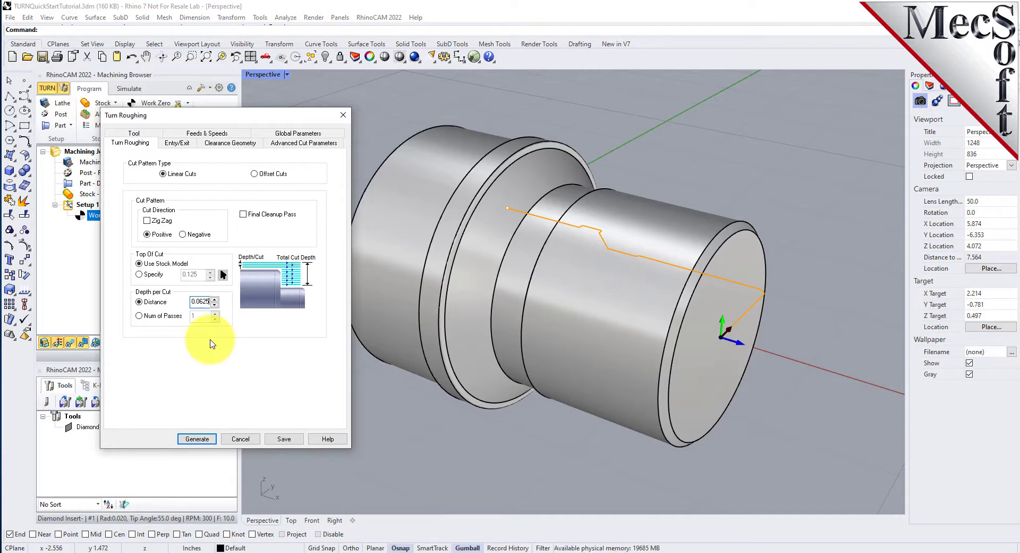
# Set the roughing entry motions to an approach length of 0.125 and an engage length of 0.0625
pyautogui.click(176, 144)
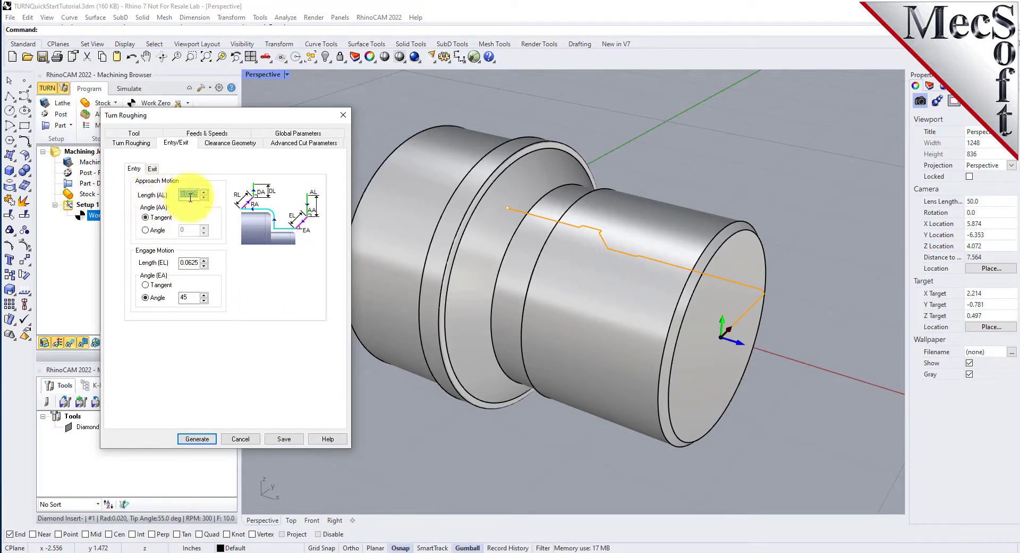
pyautogui.write('0.125')
pyautogui.doubleClick(187, 263)
pyautogui.write('0.0625')
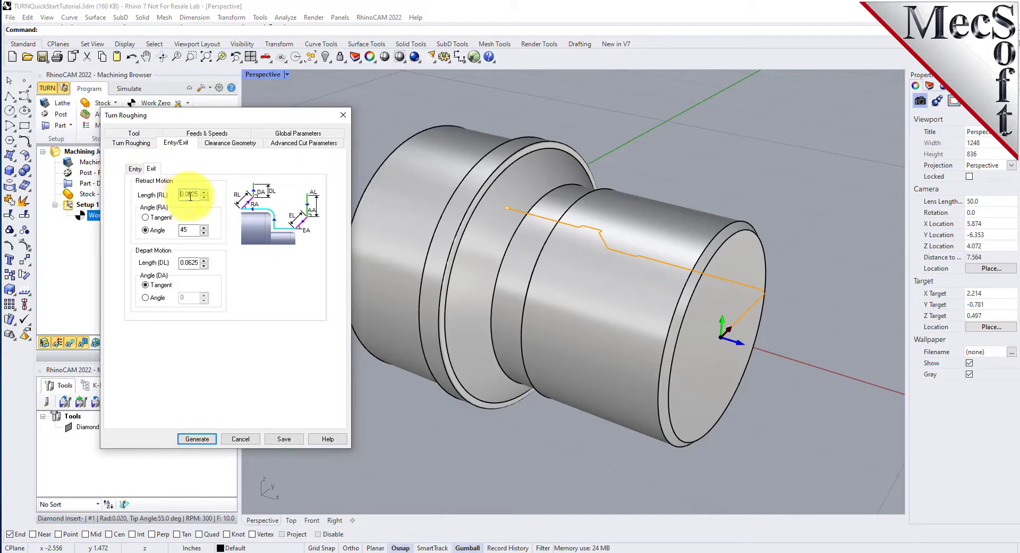
# Set the roughing exit's retract and depart lengths to 0.025 and generate the Turn Roughing toolpath
pyautogui.write('0.0')
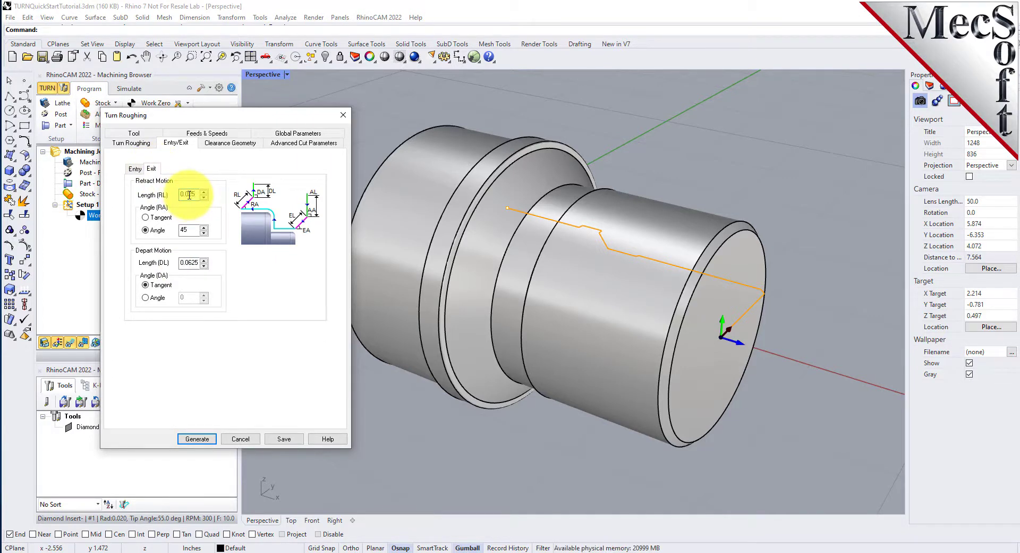
pyautogui.doubleClick(190, 261)
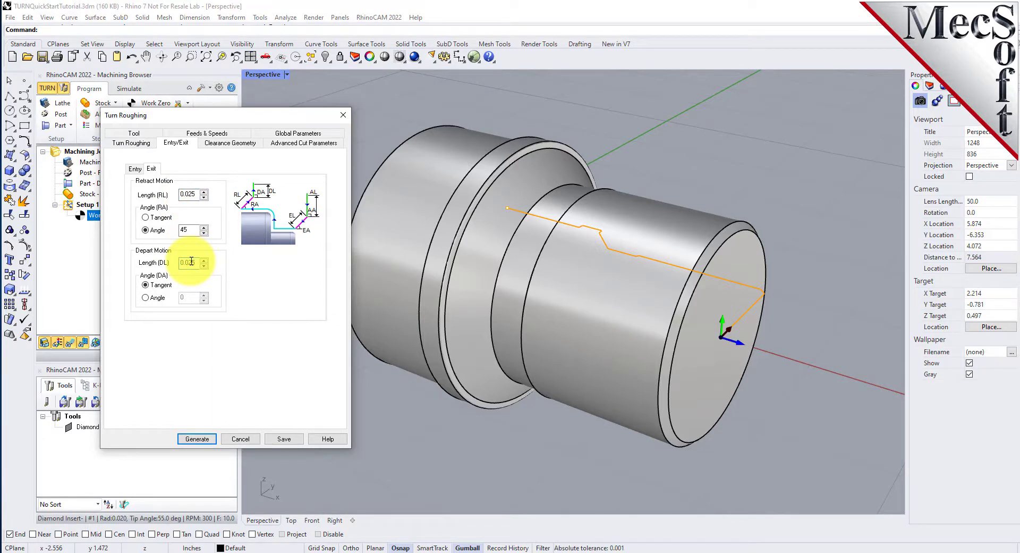
pyautogui.click(197, 439)
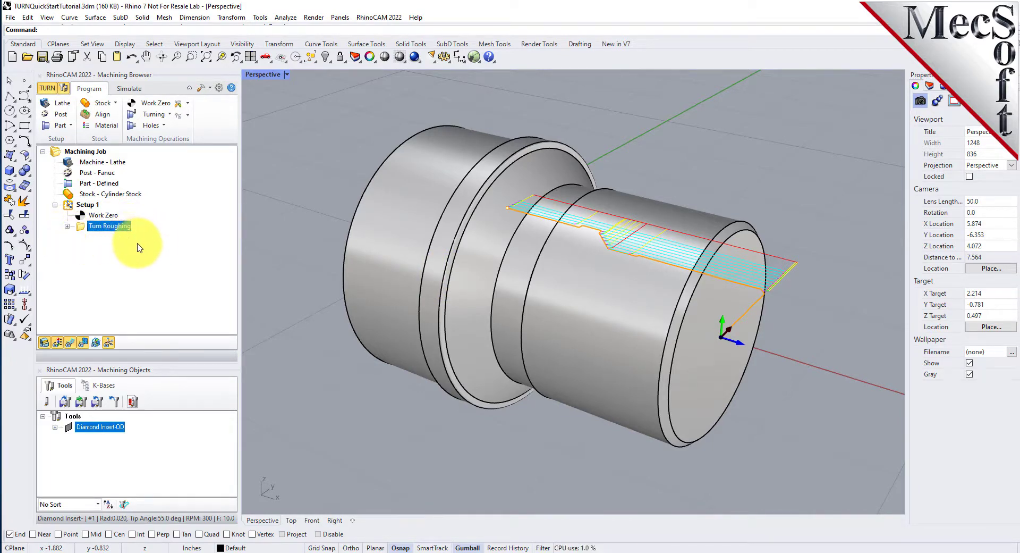
# Examine the roughing cut levels and transfers in the Top view, switching the toolpath display off and back on
pyautogui.click(266, 57)
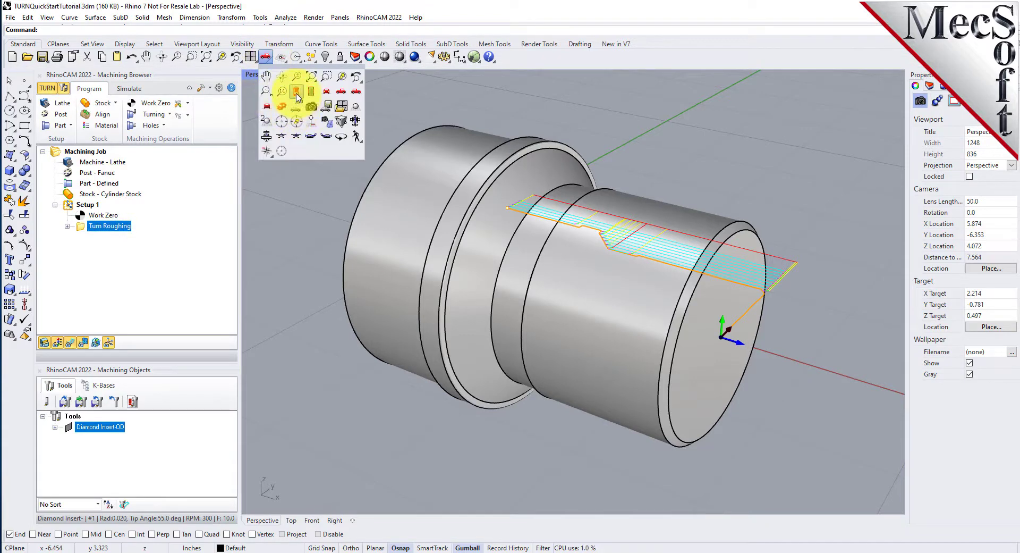
pyautogui.click(296, 93)
pyautogui.scroll(3, 493, 160)
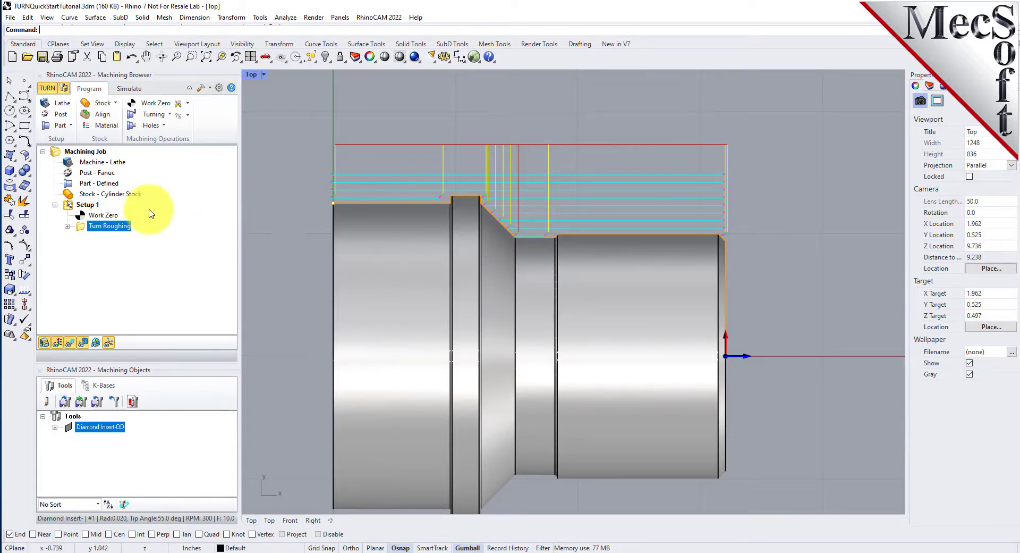
pyautogui.click(69, 343)
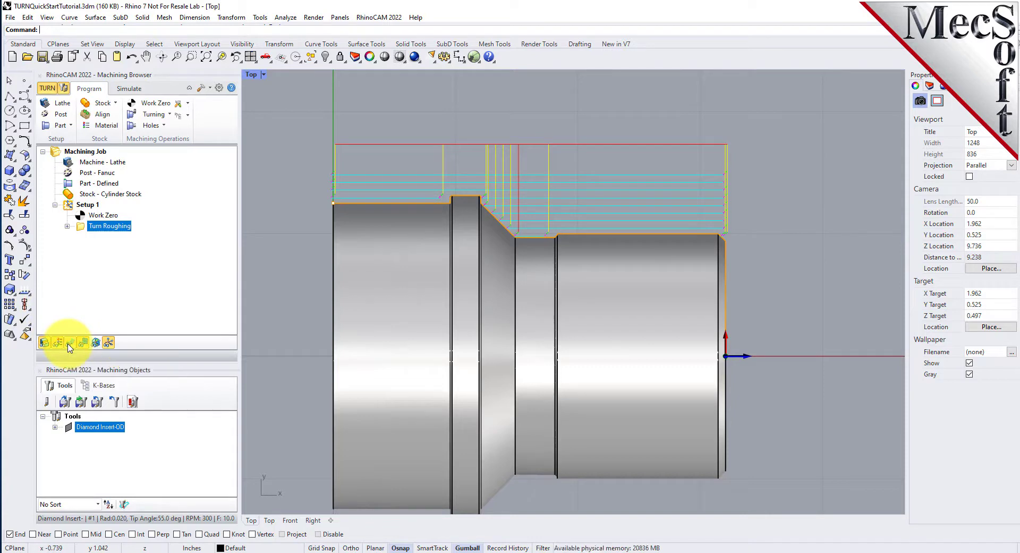
pyautogui.click(69, 342)
pyautogui.click(68, 343)
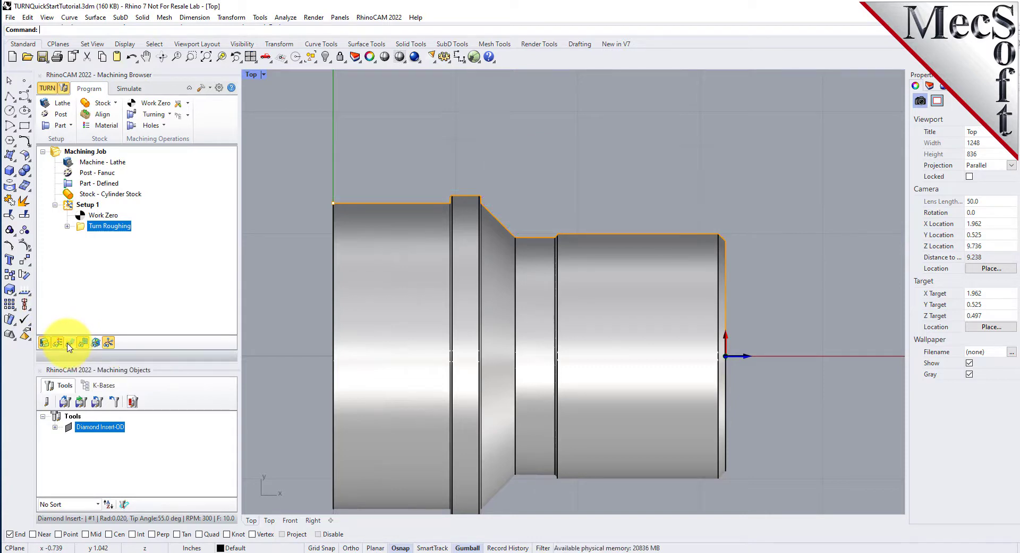
pyautogui.click(69, 343)
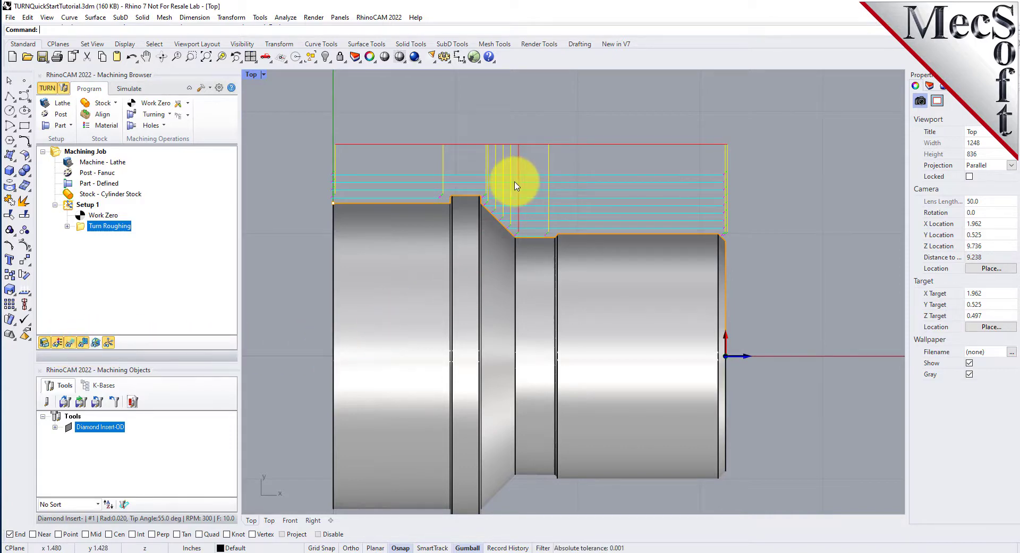
pyautogui.scroll(-1, 534, 159)
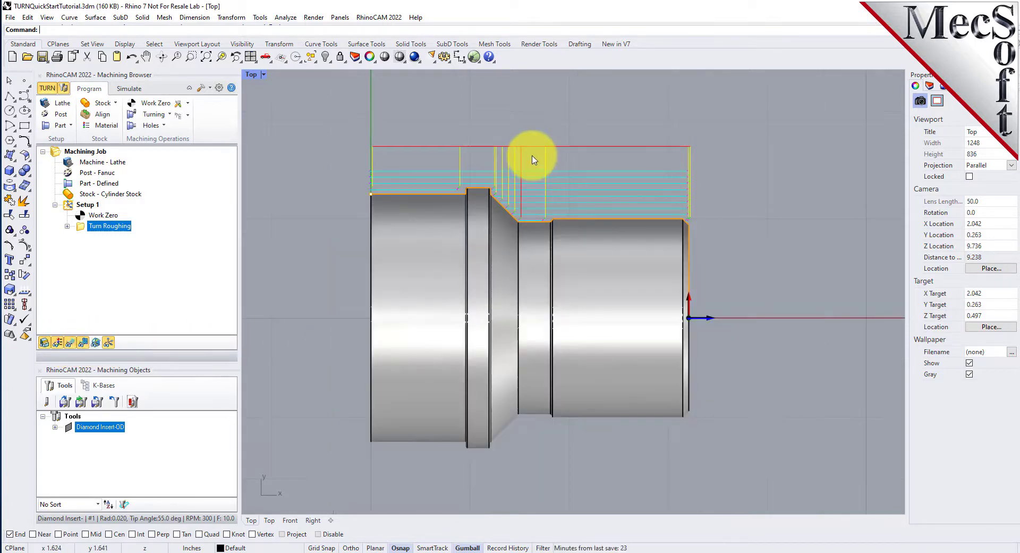
# Examine the roughing toolpath against the part in a Perspective view from the front-face side
pyautogui.click(269, 61)
pyautogui.click(272, 65)
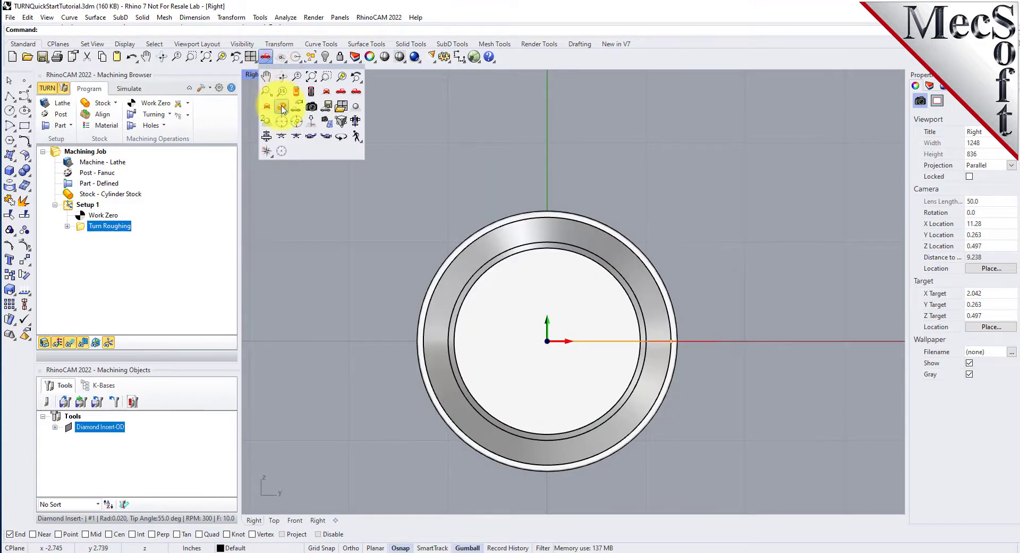
pyautogui.click(268, 55)
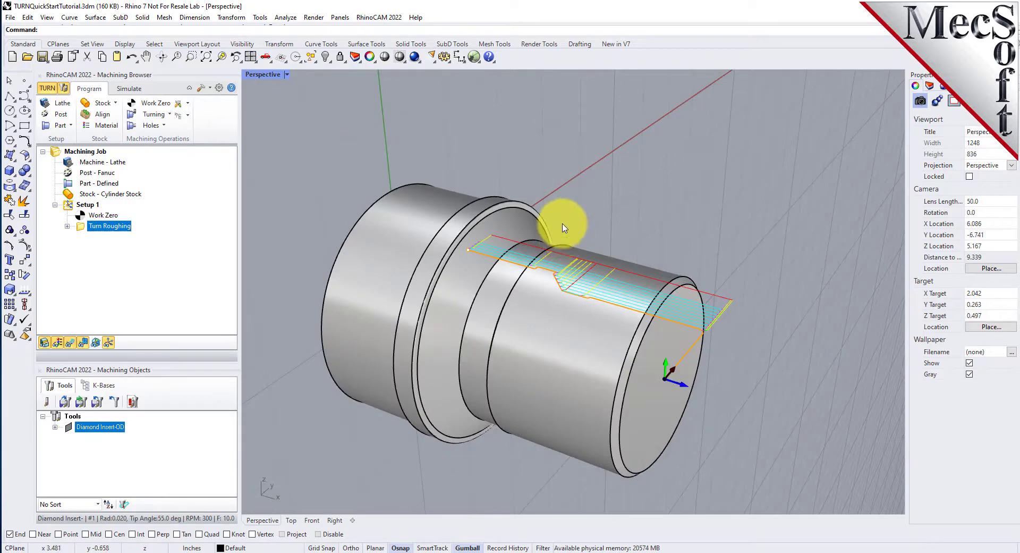
pyautogui.moveTo(659, 183); pyautogui.dragTo(499, 171, button='right')
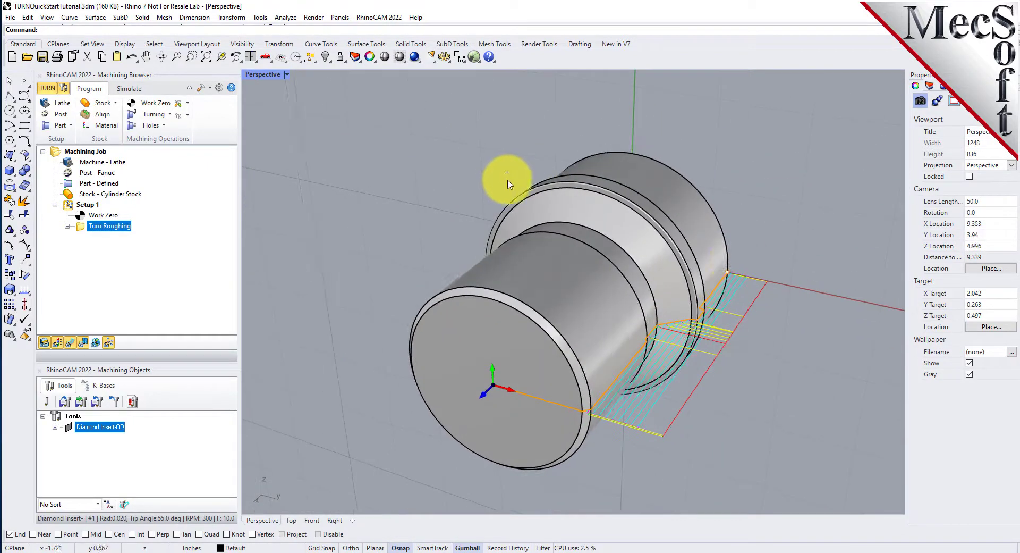
pyautogui.moveTo(728, 262); pyautogui.dragTo(698, 299, button='right')
pyautogui.scroll(2, 699, 300)
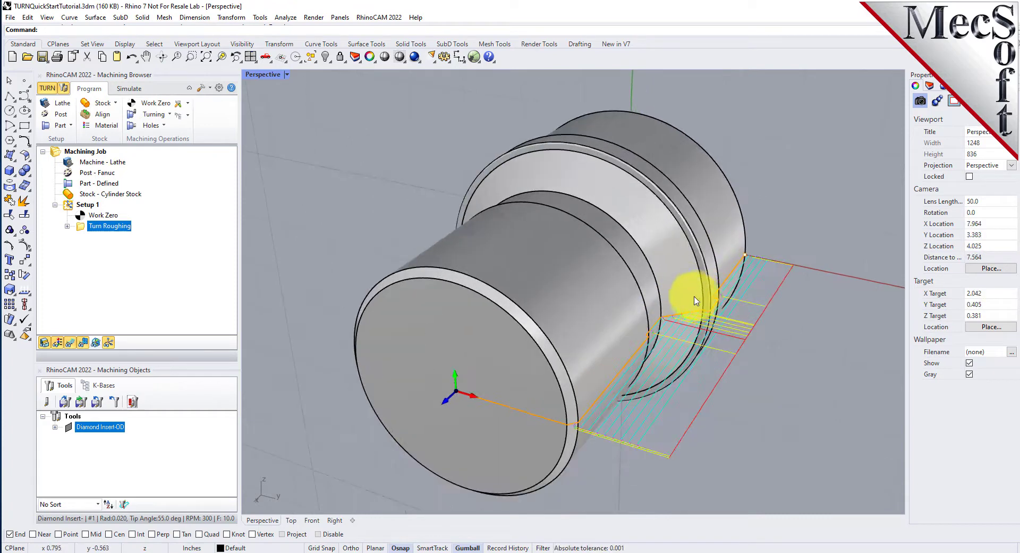
# Set the simulation preferences to the 3 Quarter display mode
pyautogui.click(129, 88)
pyautogui.click(79, 103)
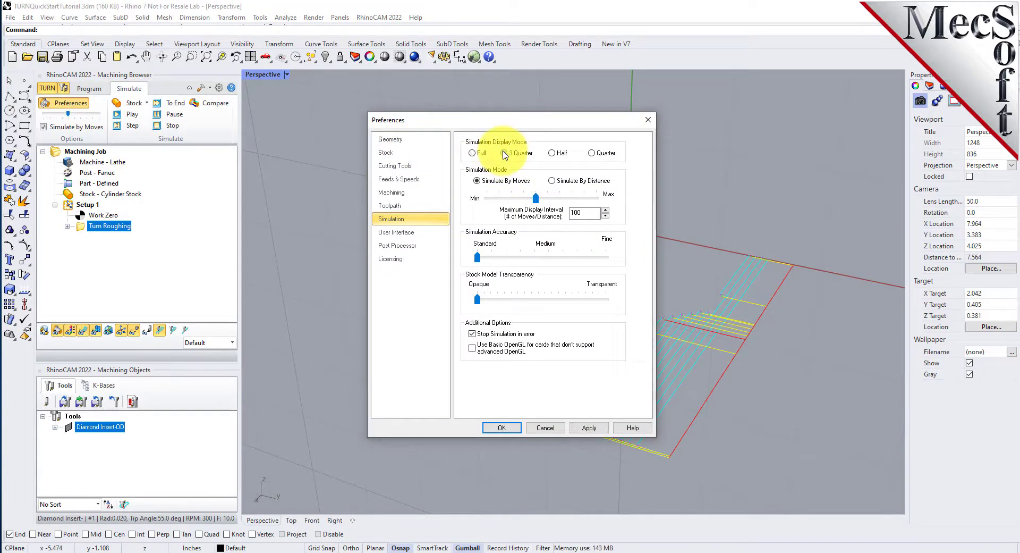
pyautogui.click(501, 427)
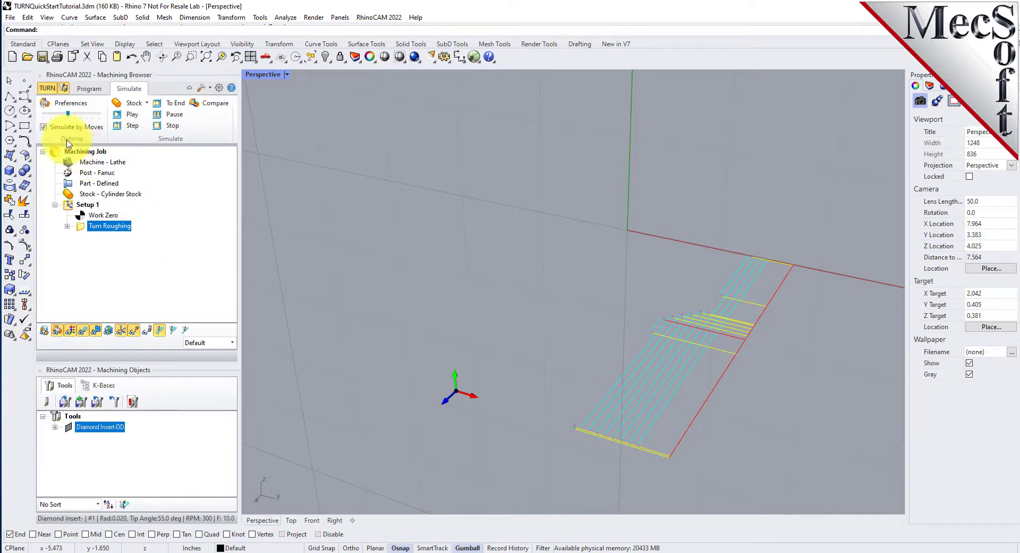
# Simulate the Turn Roughing operation with Simulate by Moves turned off
pyautogui.click(43, 127)
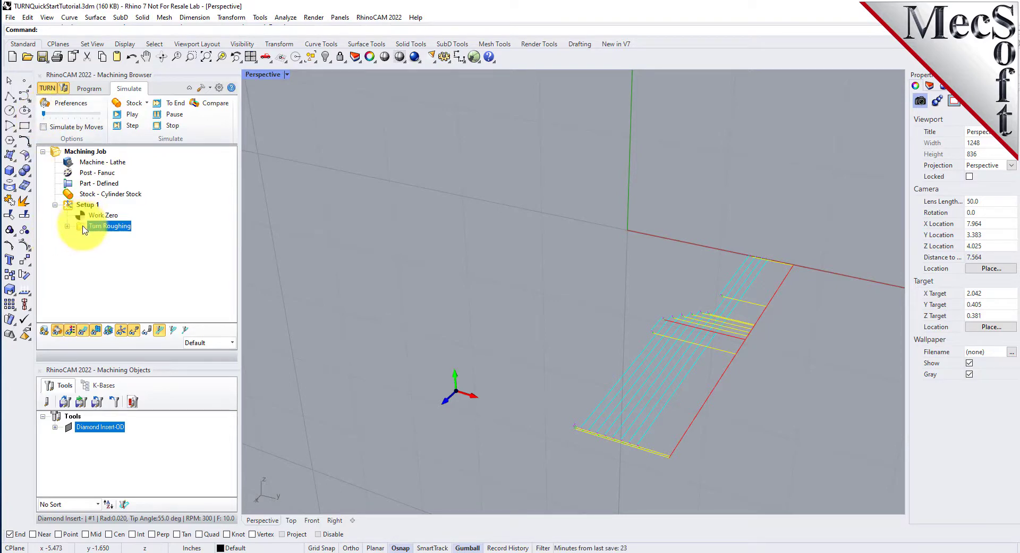
pyautogui.click(132, 114)
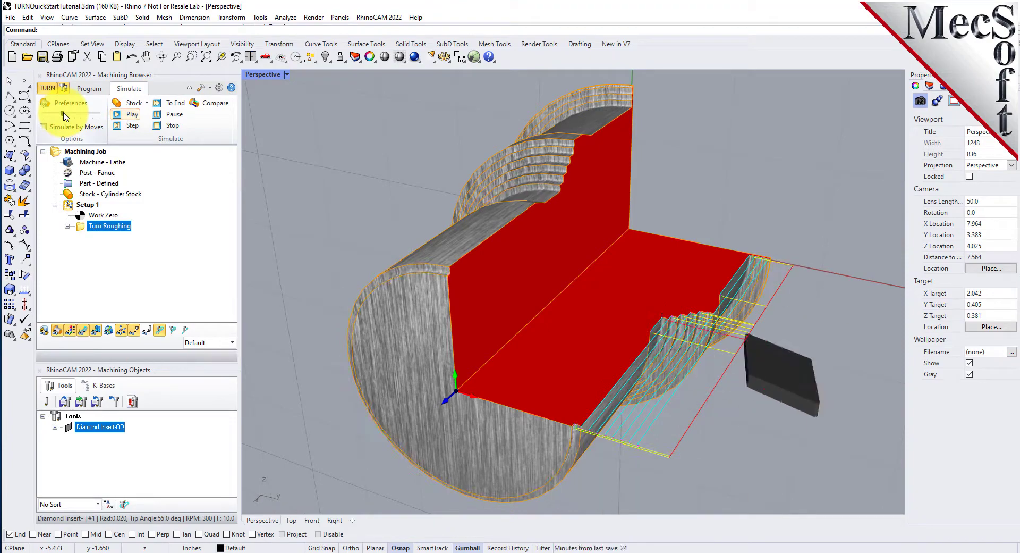
pyautogui.moveTo(558, 267); pyautogui.dragTo(542, 192, button='right')
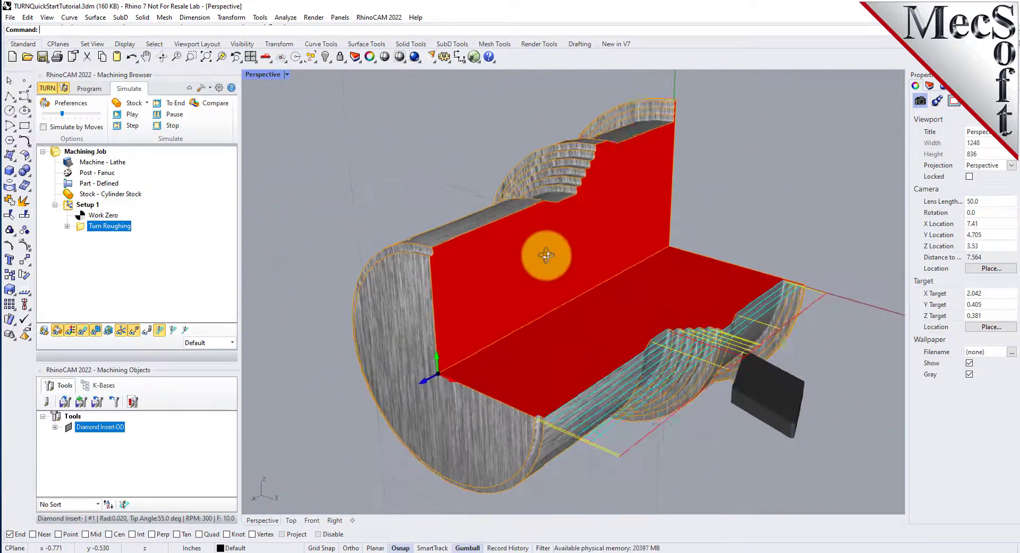
pyautogui.scroll(-2, 564, 140)
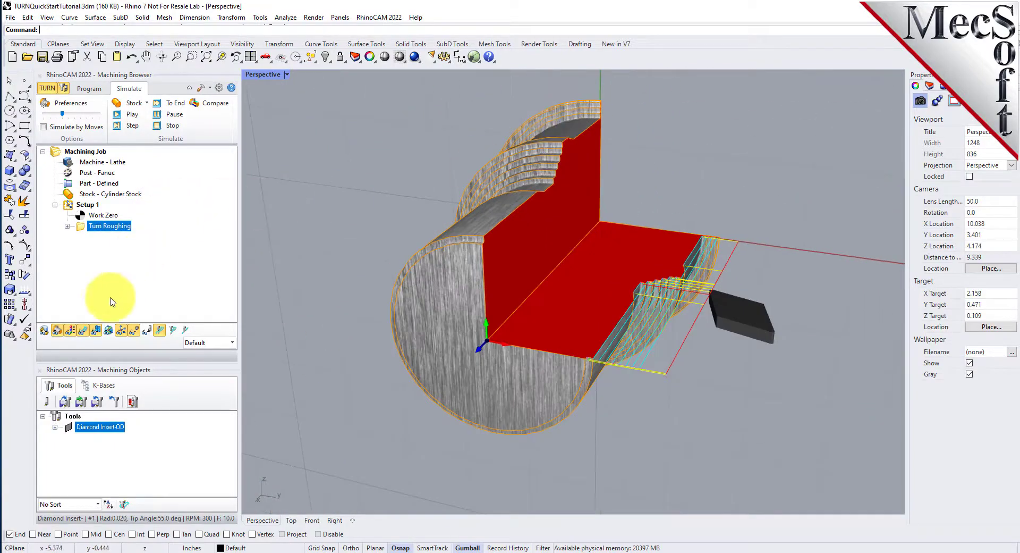
# Inspect the simulated cut stock up close with the material texture display switched off and back on
pyautogui.click(69, 331)
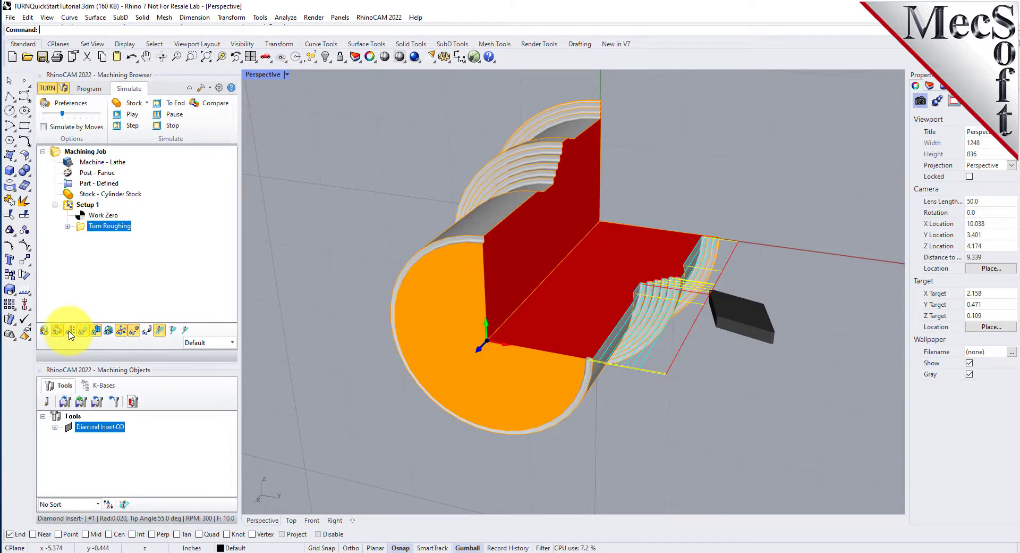
pyautogui.moveTo(330, 317); pyautogui.dragTo(301, 325, button='right')
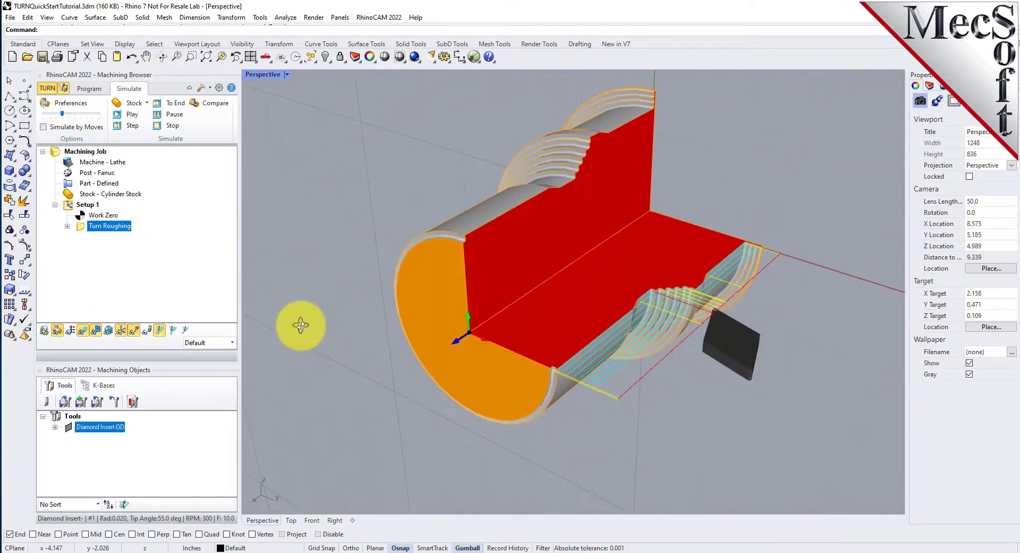
pyautogui.click(72, 332)
pyautogui.scroll(-2, 487, 397)
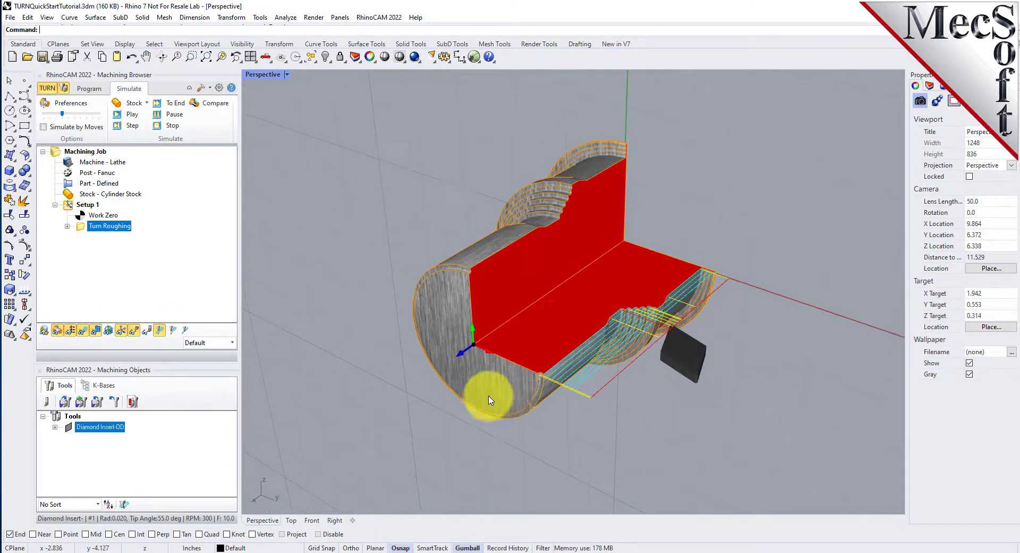
pyautogui.scroll(2, 553, 314)
pyautogui.scroll(2, 557, 306)
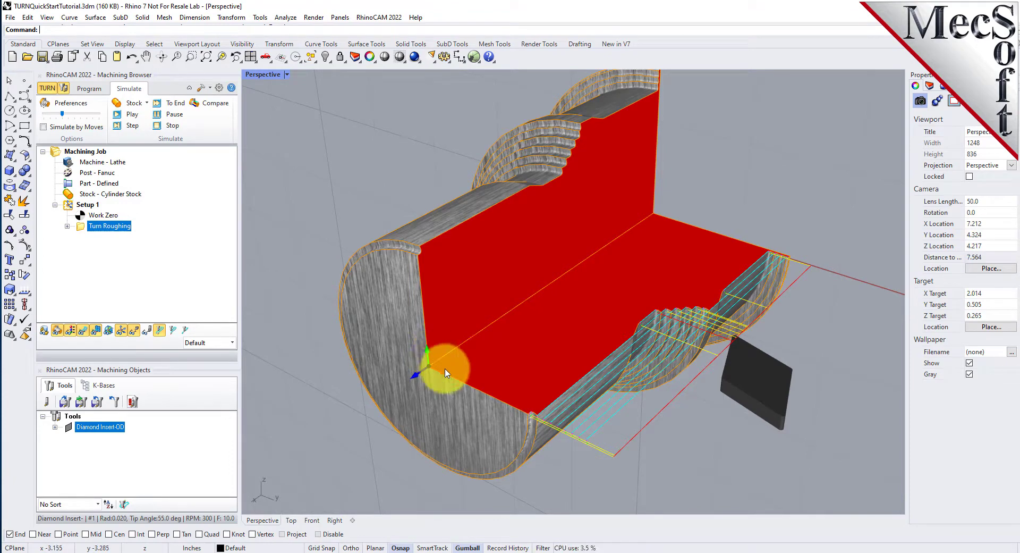
# Start a Turn Finishing operation with the Diamond Insert-OD tool
pyautogui.click(88, 88)
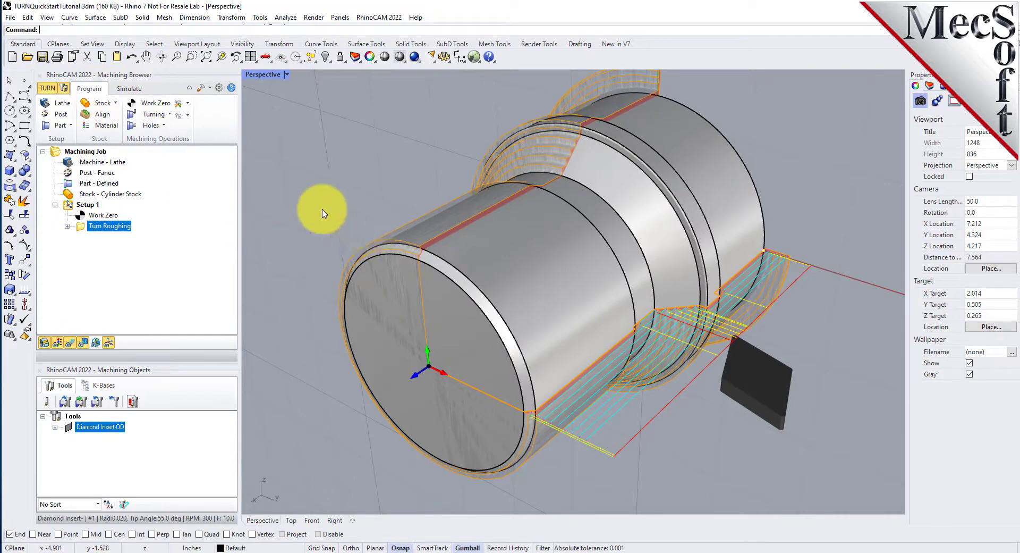
pyautogui.click(159, 114)
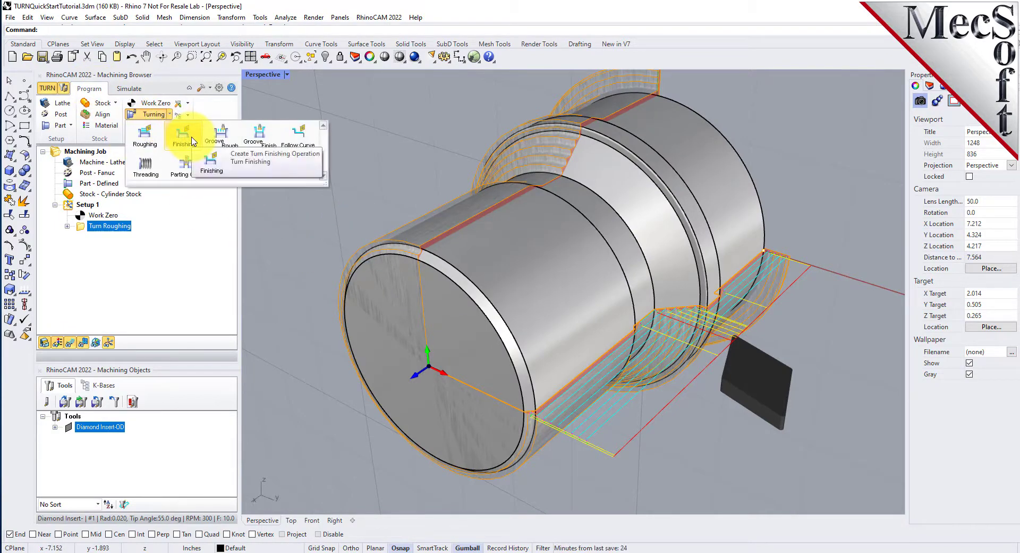
pyautogui.click(193, 139)
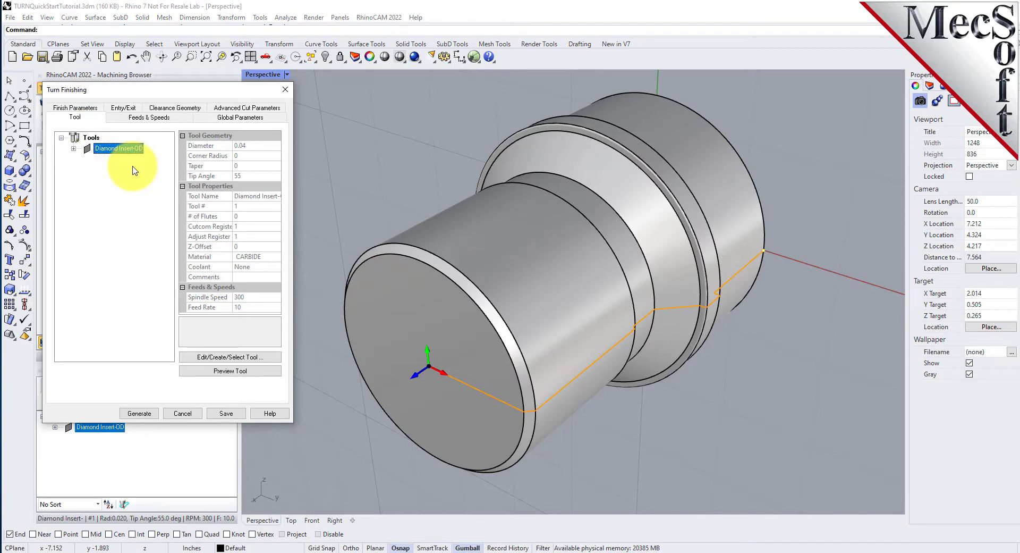
# Check the finishing feeds and speeds, and use Automatic clearance with Clearance Plane as the cut transfer
pyautogui.click(145, 117)
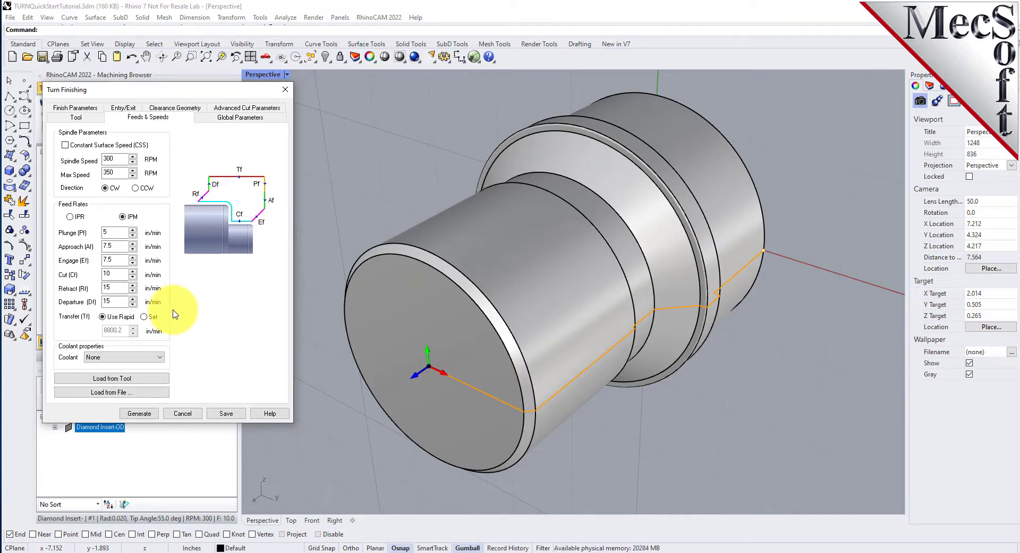
pyautogui.click(182, 110)
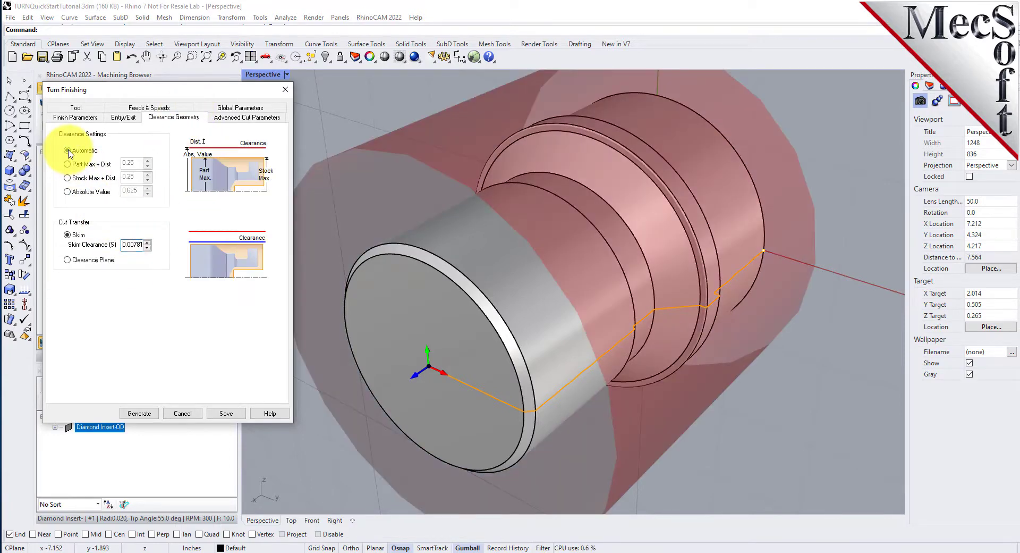
pyautogui.click(67, 260)
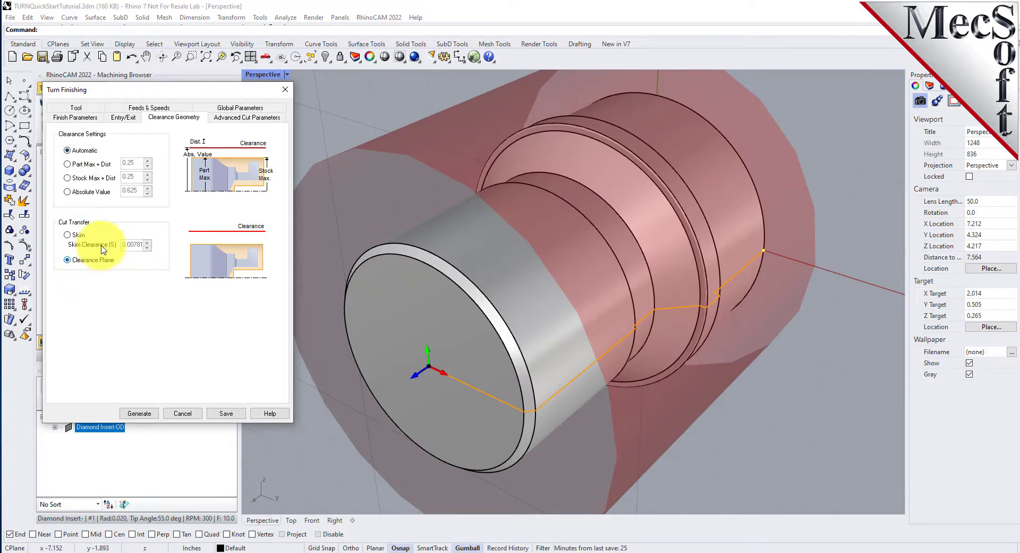
# Set the Turn Finishing operation's Approach Type to Outer Diameter in its global parameters
pyautogui.click(240, 107)
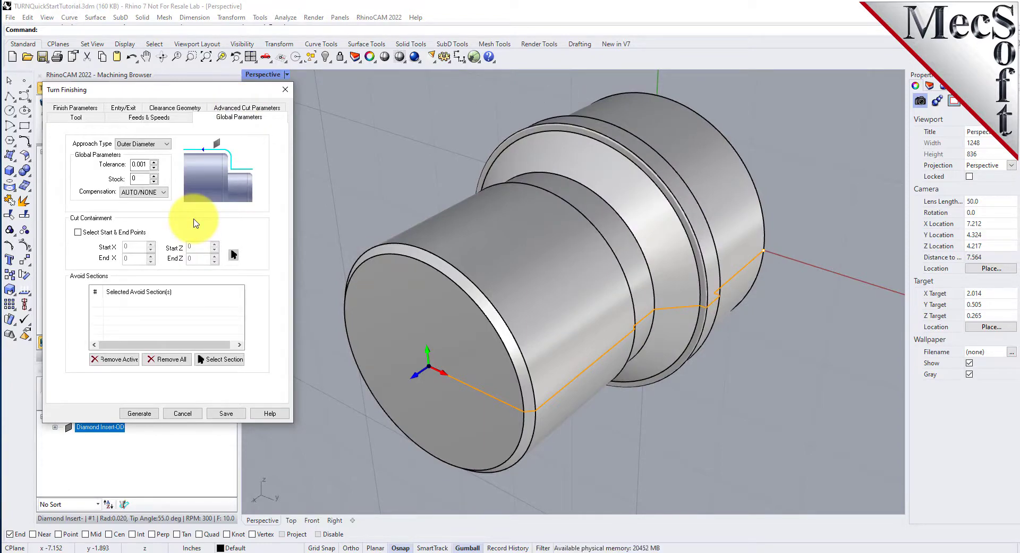
pyautogui.click(157, 143)
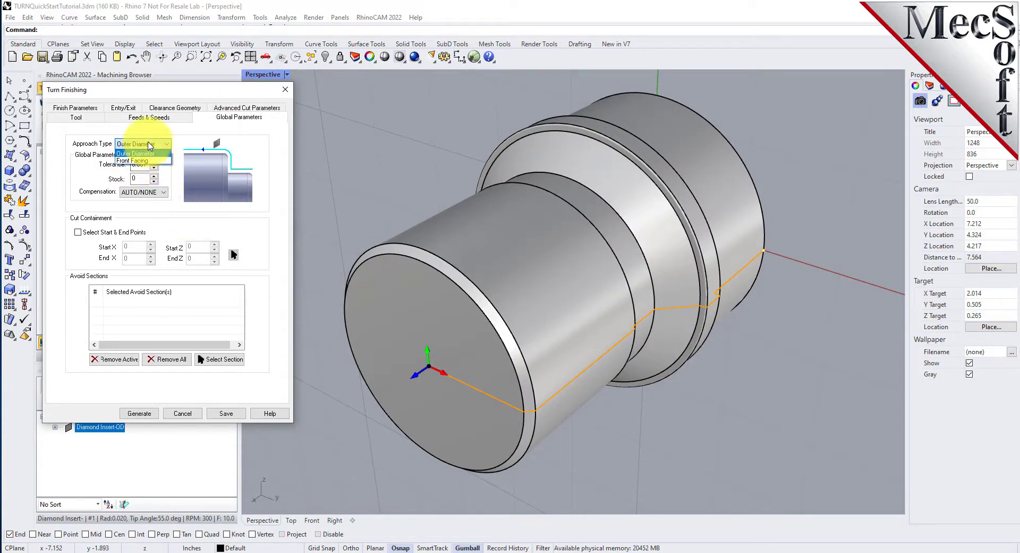
pyautogui.click(150, 154)
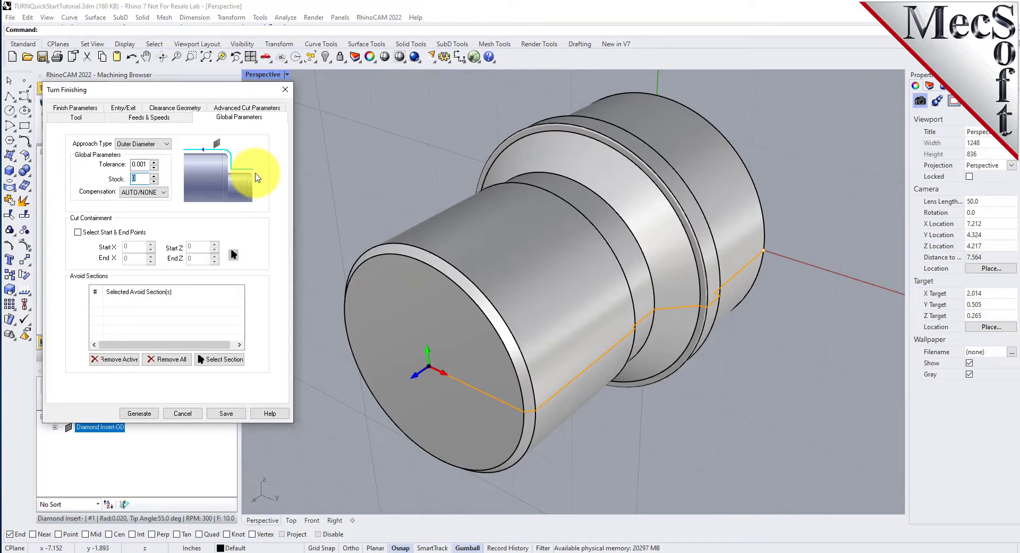
# Contain the cut with start and end points picked at the front-face chamfer corner and the profile's rear end, and generate Turn Finishing
pyautogui.click(78, 232)
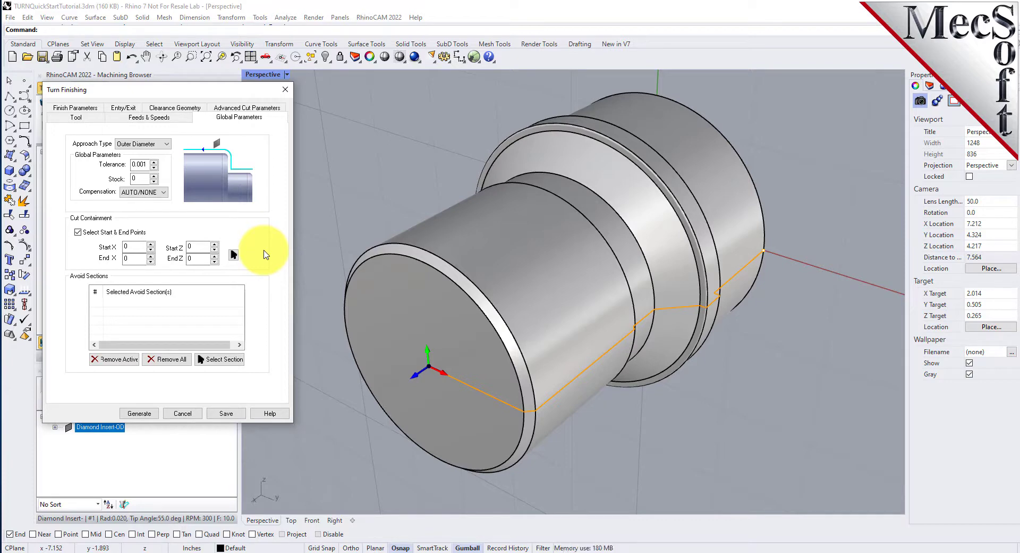
pyautogui.click(234, 256)
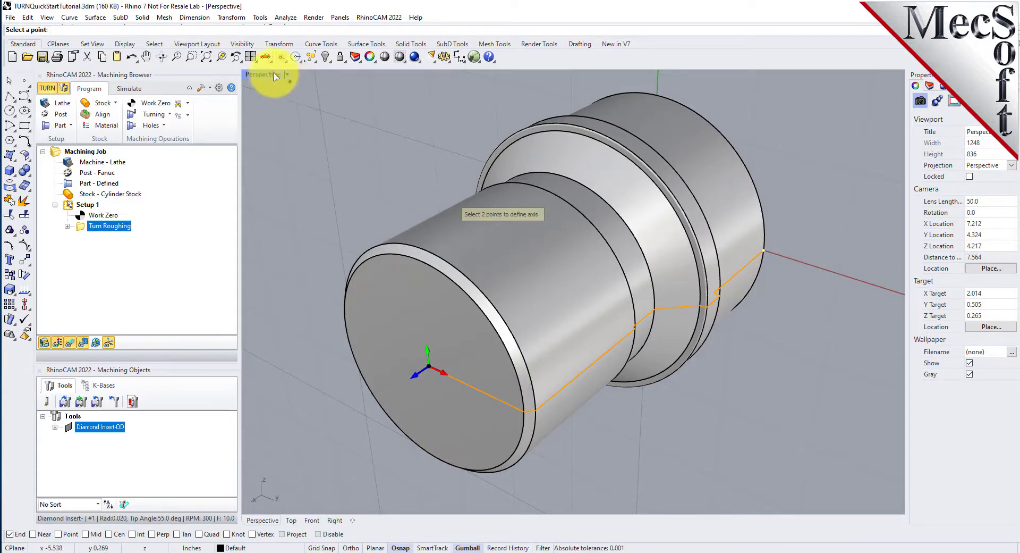
pyautogui.click(280, 57)
pyautogui.click(298, 93)
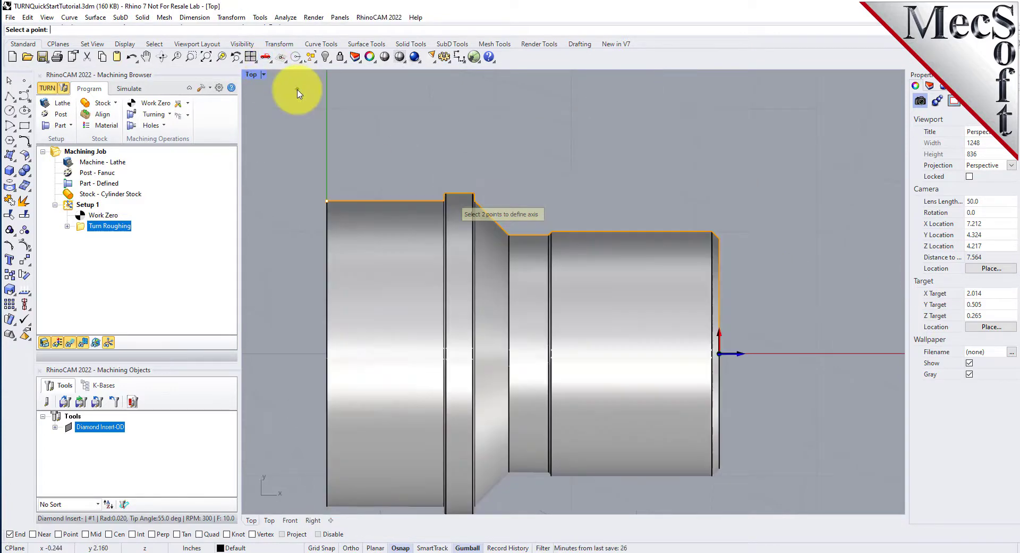
pyautogui.click(9, 533)
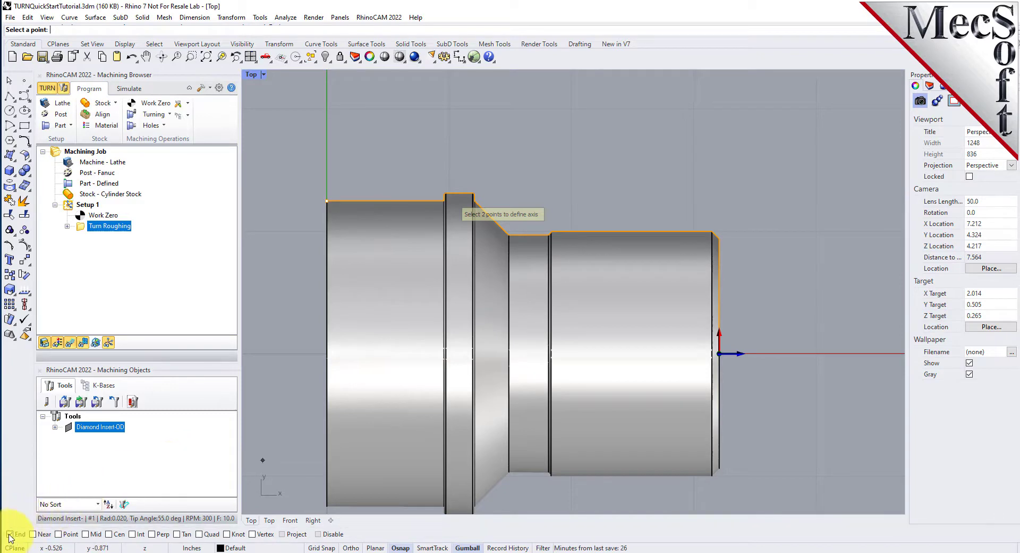
pyautogui.click(713, 242)
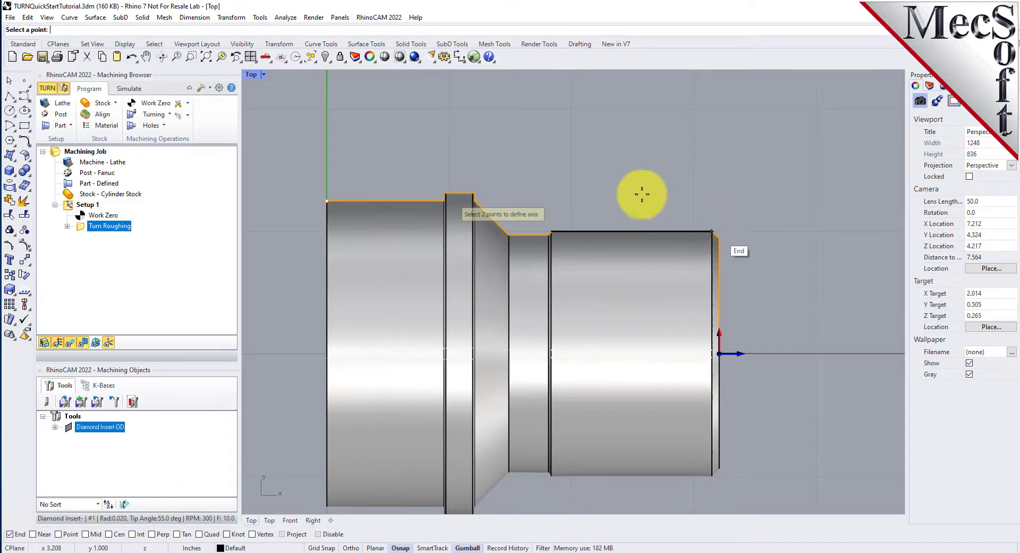
pyautogui.click(323, 201)
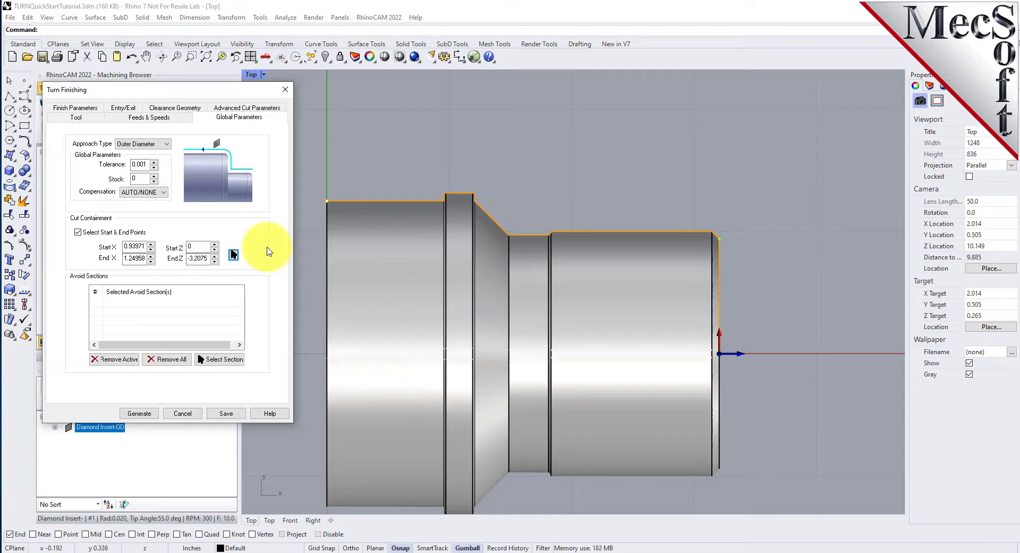
pyautogui.click(140, 414)
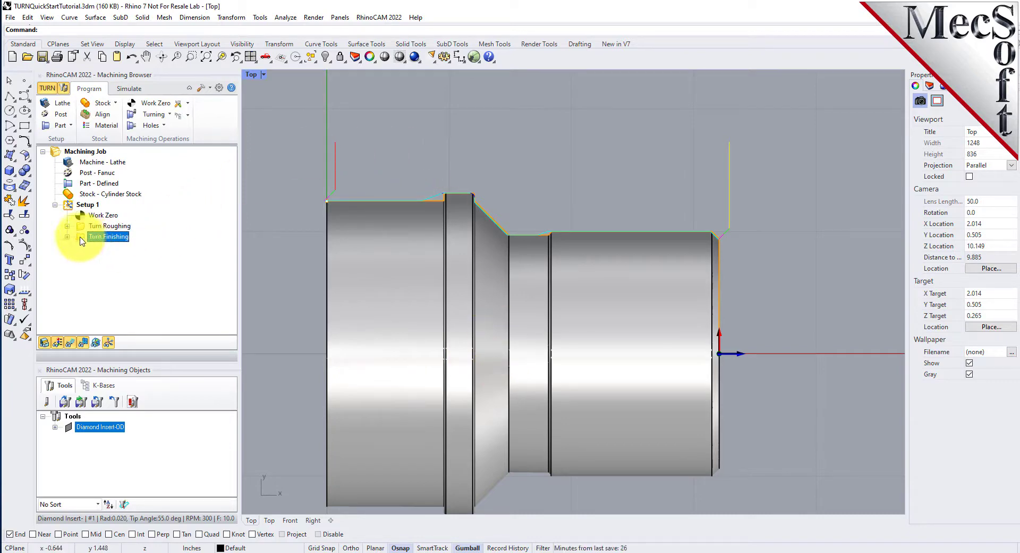
# Show the part in the Perspective view and simulate the Turn Finishing operation
pyautogui.click(271, 62)
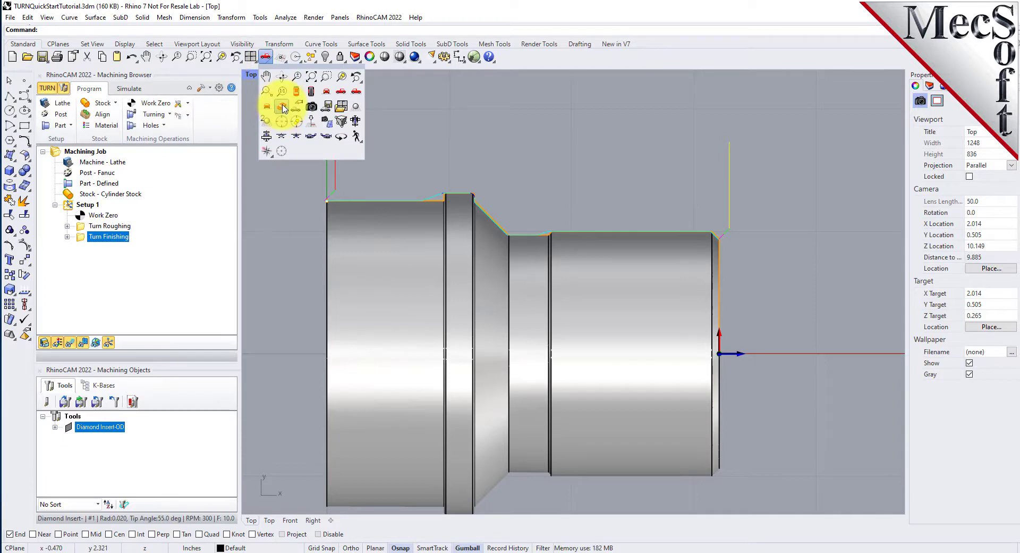
pyautogui.click(283, 108)
pyautogui.moveTo(675, 221); pyautogui.dragTo(524, 221, button='right')
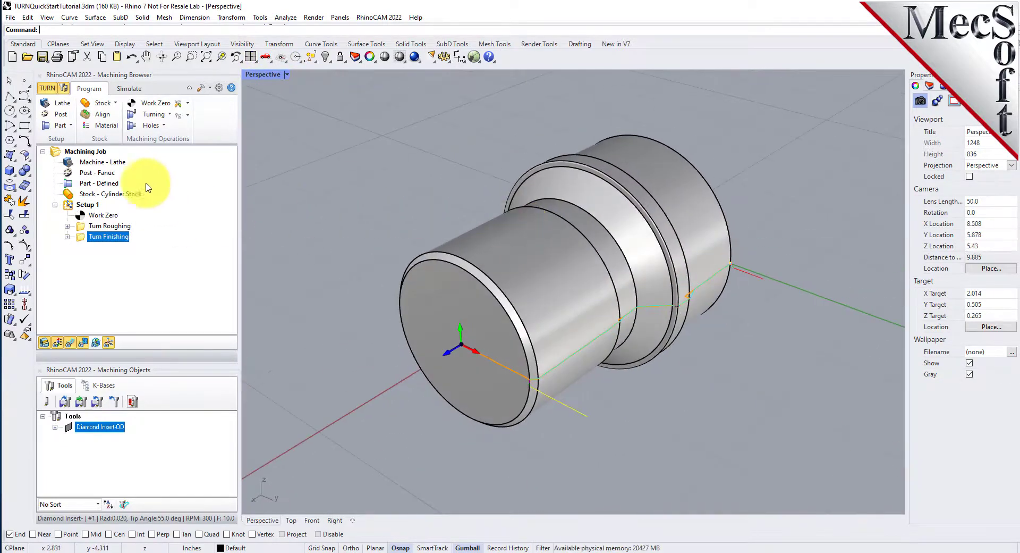
pyautogui.click(126, 89)
pyautogui.click(134, 116)
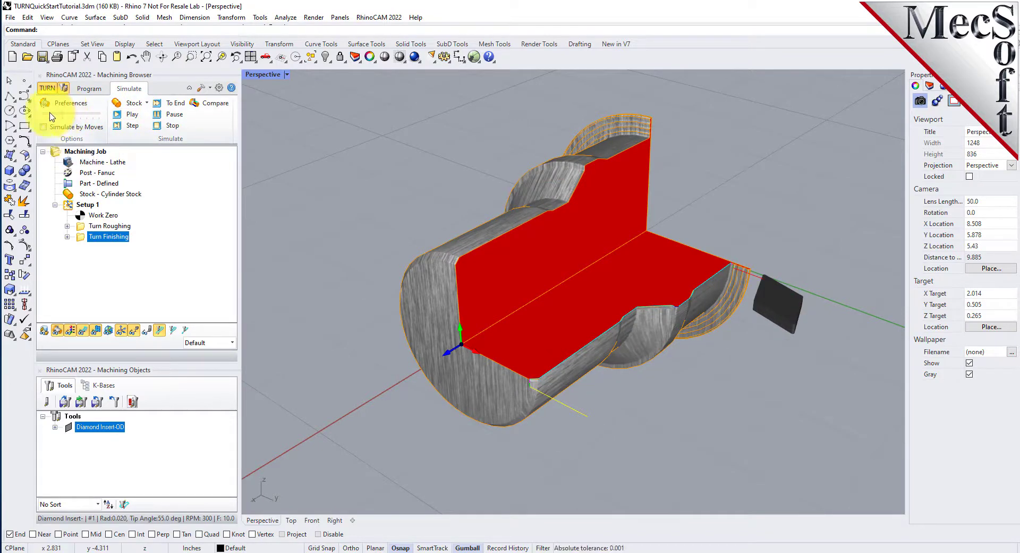
pyautogui.click(132, 114)
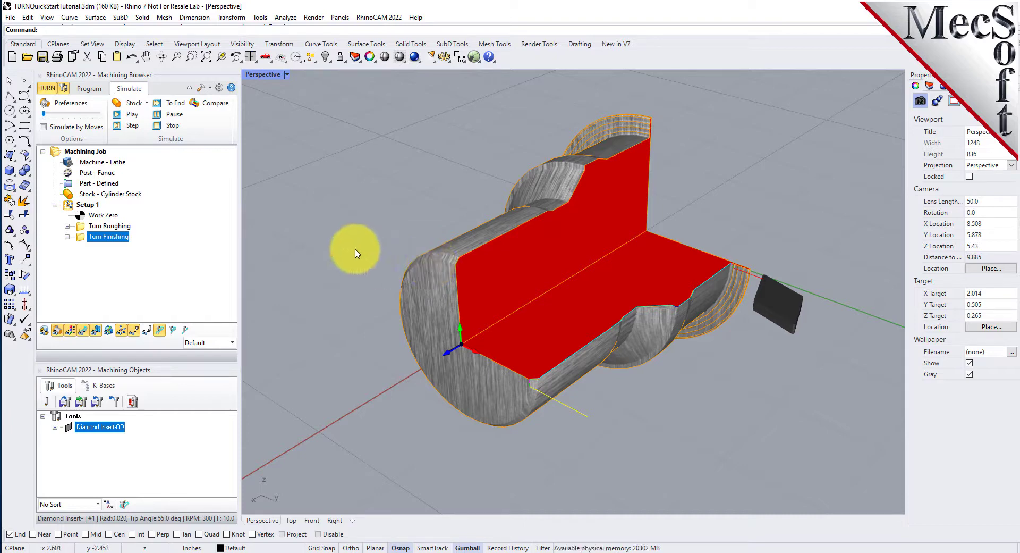
# Post Setup 1 with the Fanuc post as TURNQuickStartTutorial_Setup 1.nc and review the resulting G-code
pyautogui.click(83, 204)
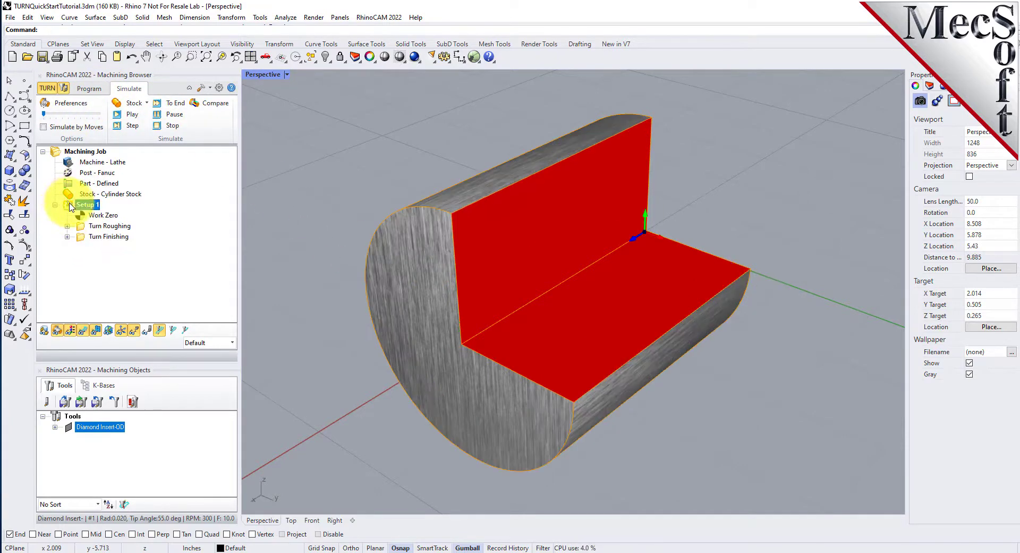
pyautogui.rightClick(121, 208)
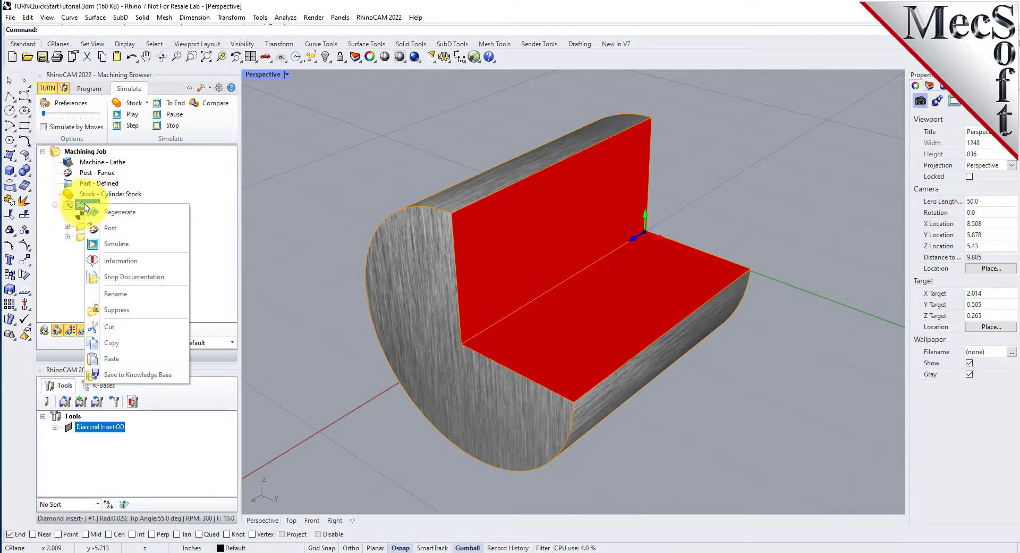
pyautogui.click(120, 229)
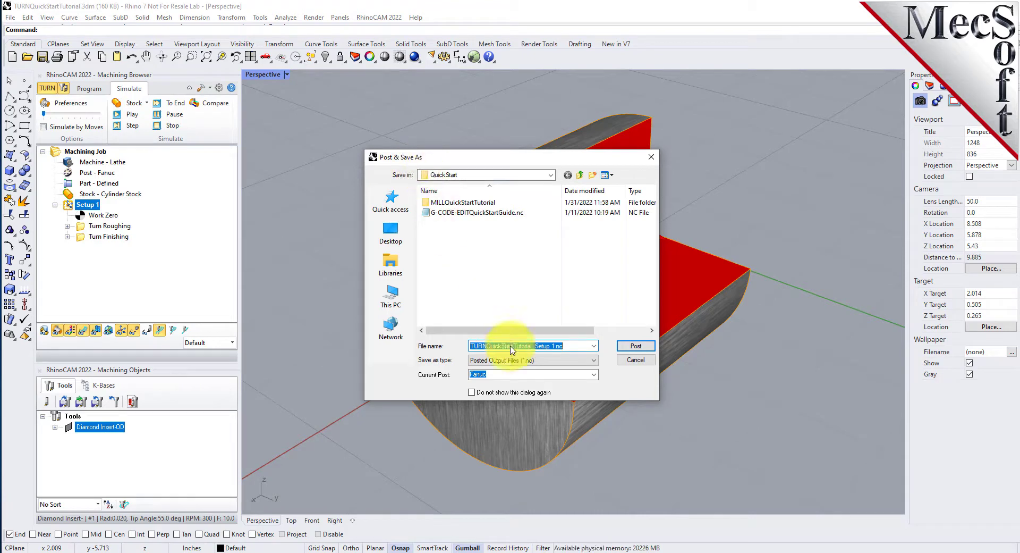
pyautogui.click(577, 345)
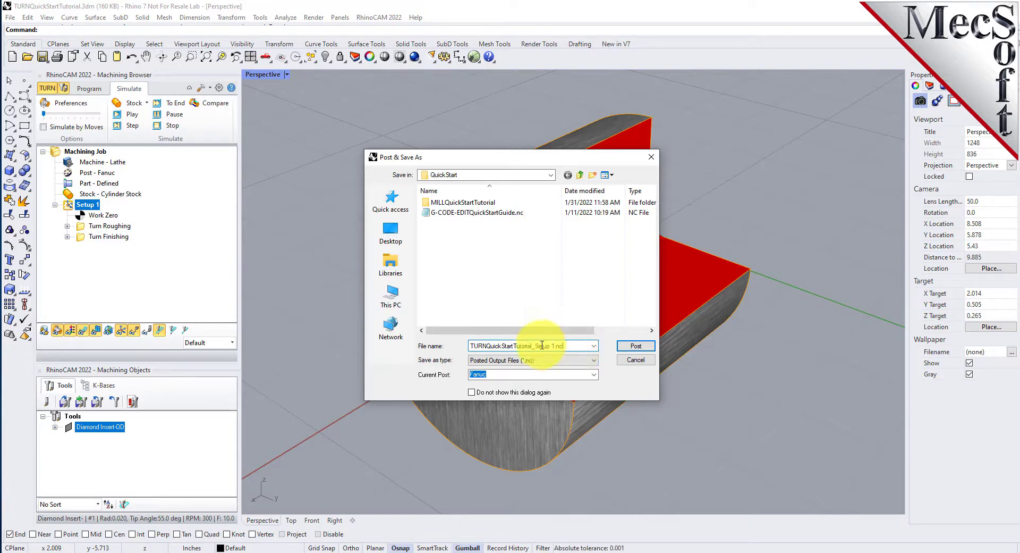
pyautogui.moveTo(554, 346); pyautogui.dragTo(469, 346)
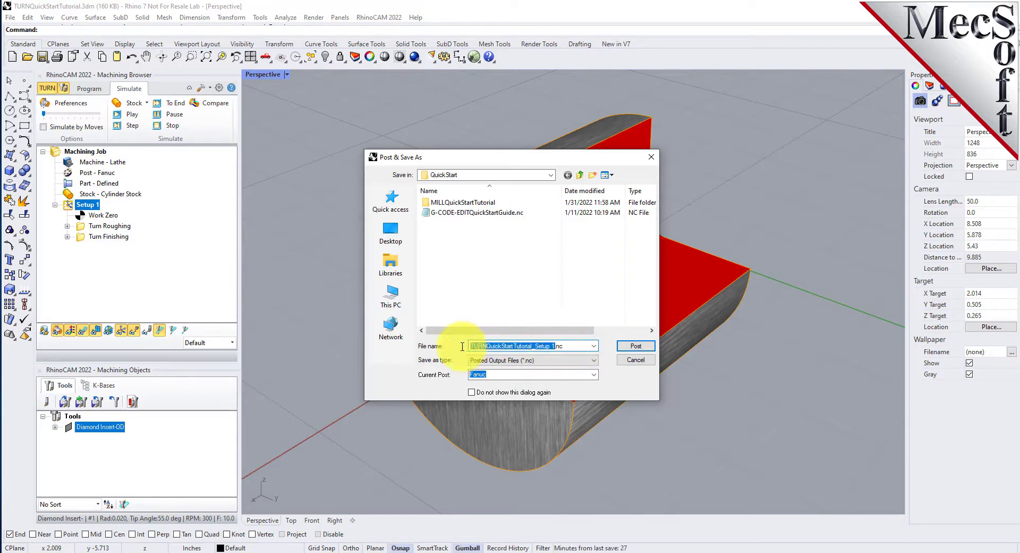
pyautogui.click(572, 346)
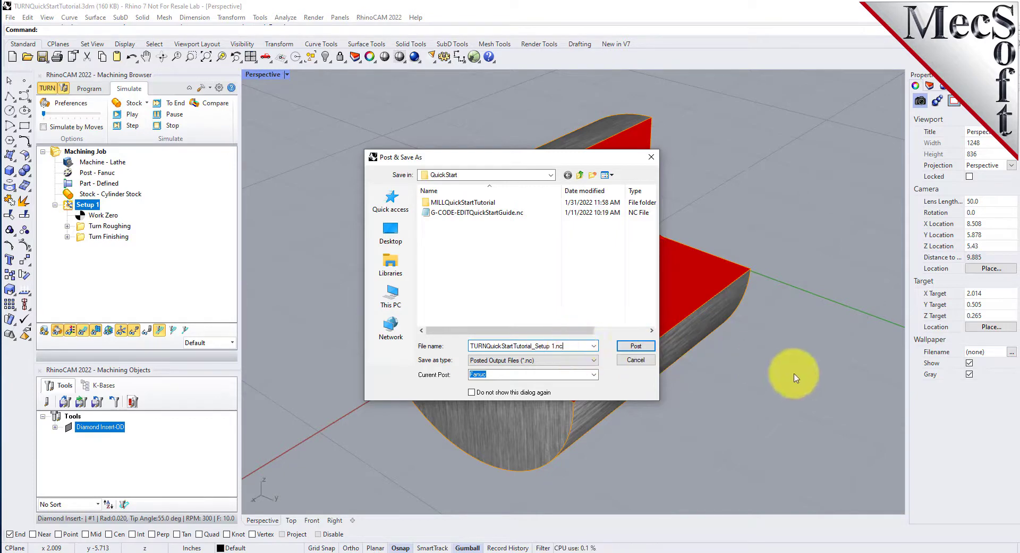
pyautogui.click(637, 346)
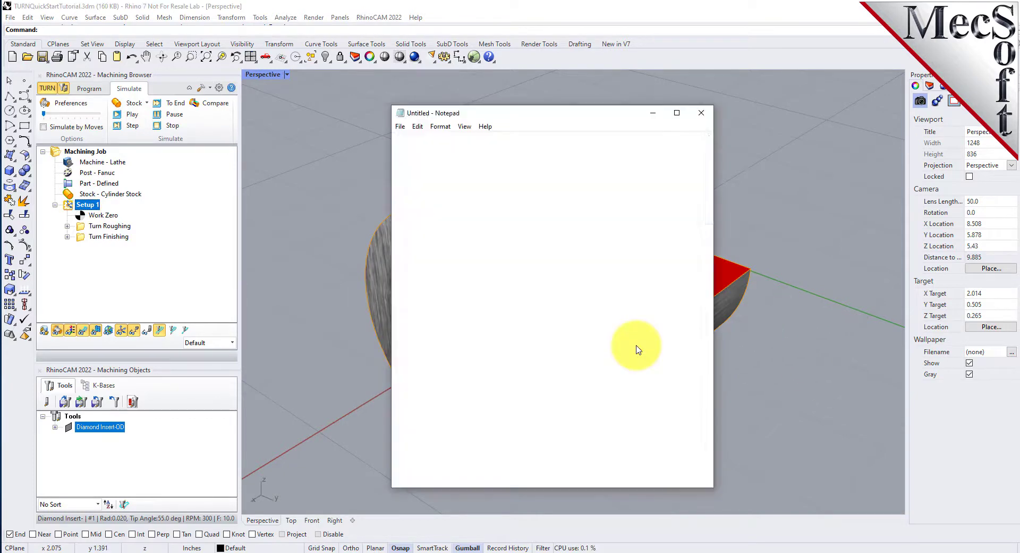
pyautogui.moveTo(709, 168); pyautogui.dragTo(683, 91)
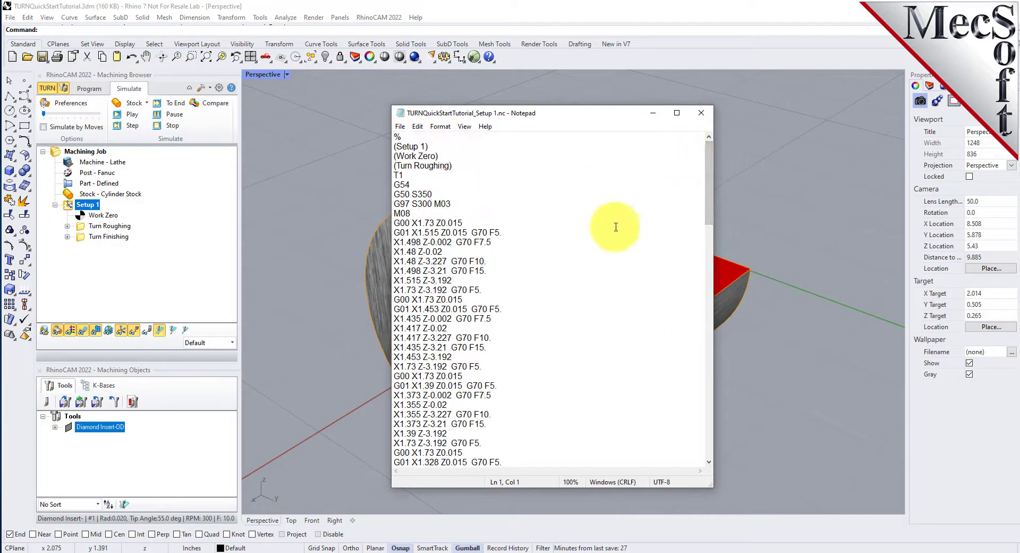
pyautogui.click(701, 112)
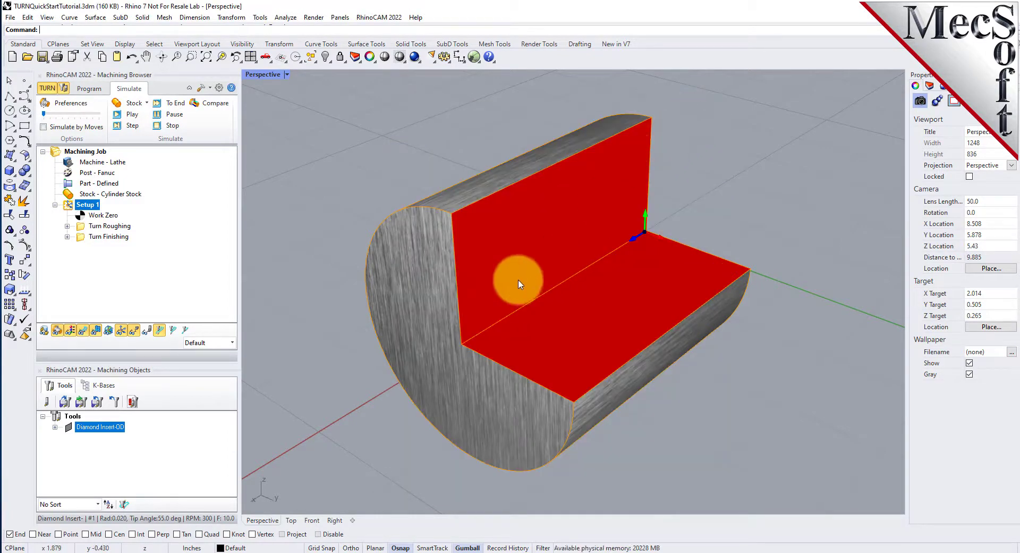
# Review the machining operations information for Setup 1
pyautogui.click(88, 89)
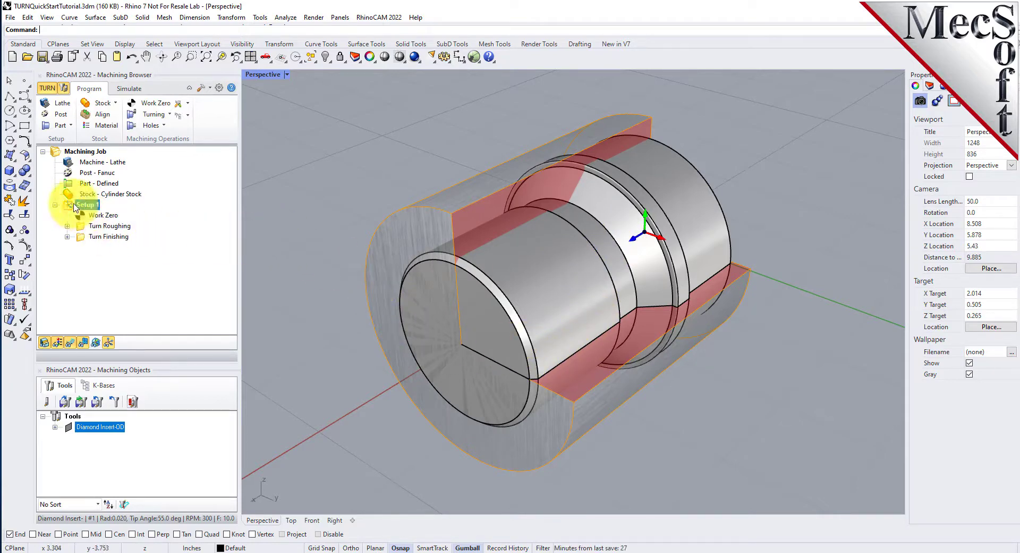
pyautogui.rightClick(96, 206)
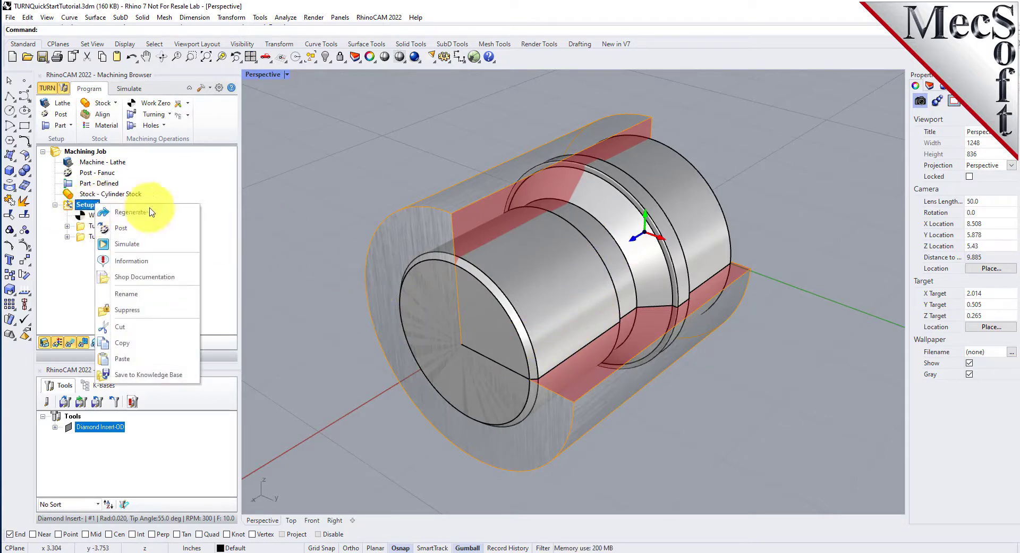
pyautogui.click(171, 263)
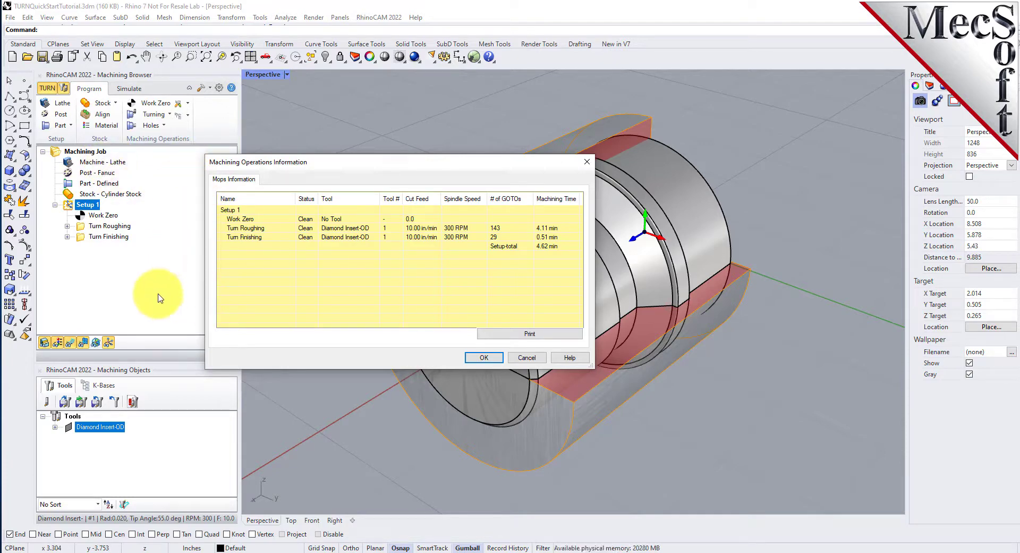
pyautogui.click(484, 357)
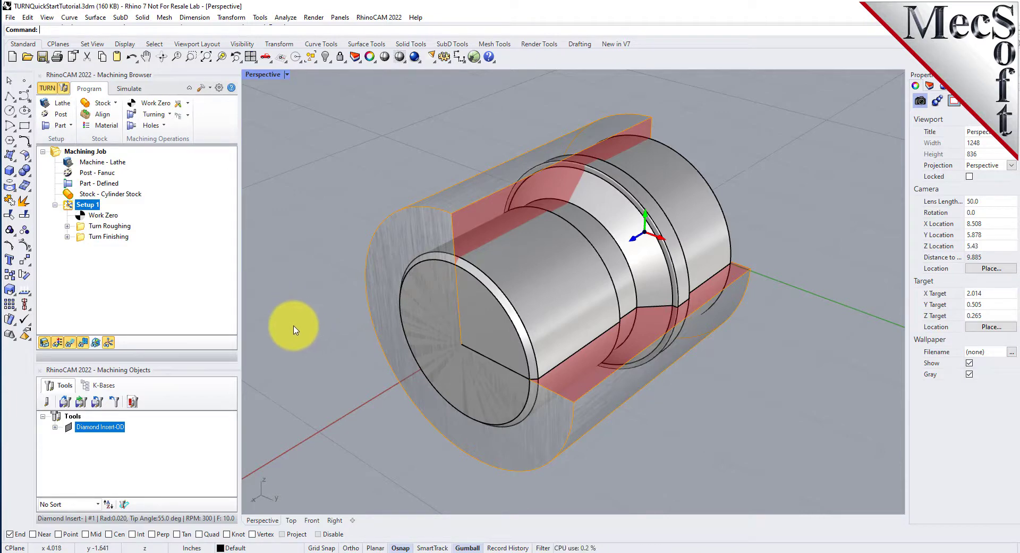
# Save shop documentation for Setup 1 as TURNQuickStartTutorial.htm using the Template1 output template
pyautogui.rightClick(91, 205)
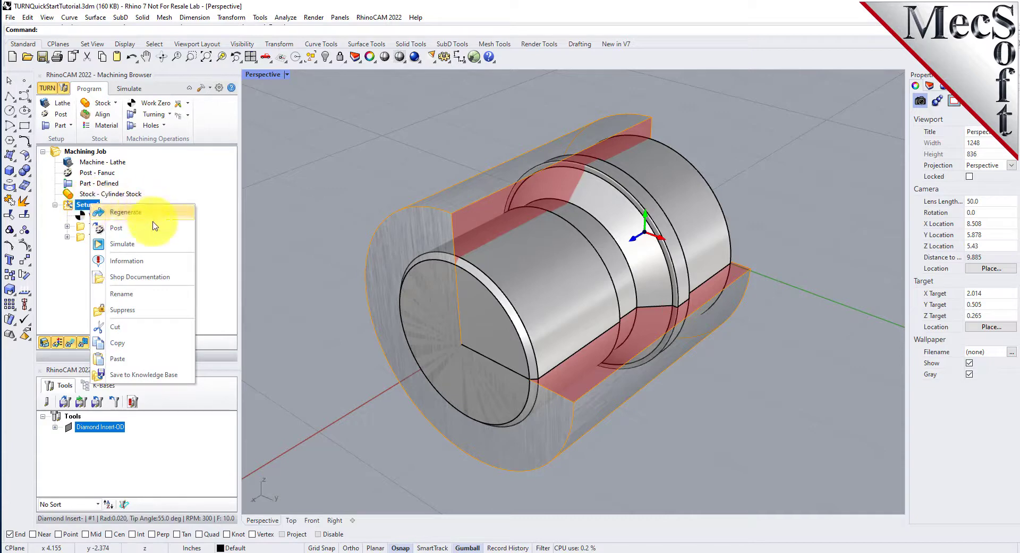
pyautogui.click(179, 279)
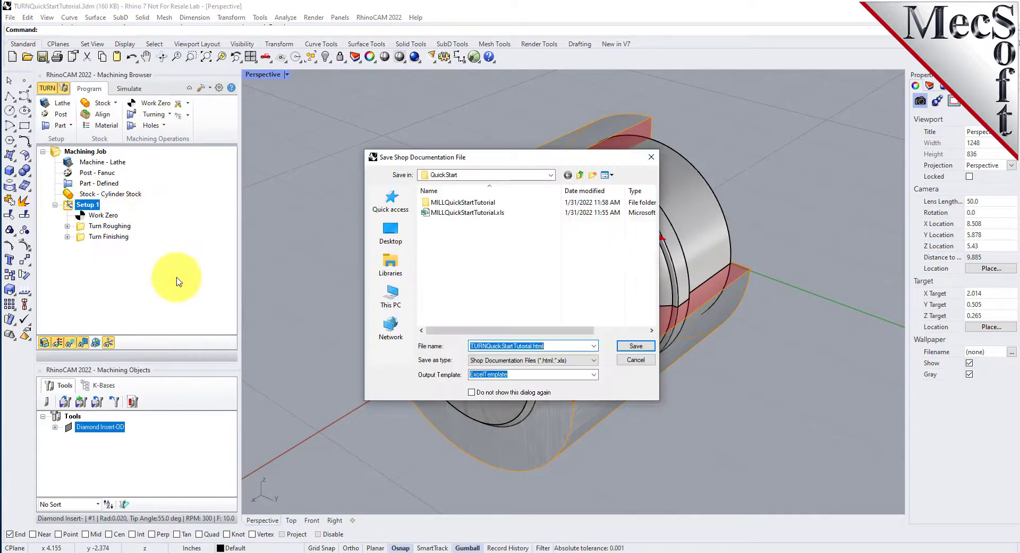
pyautogui.click(594, 374)
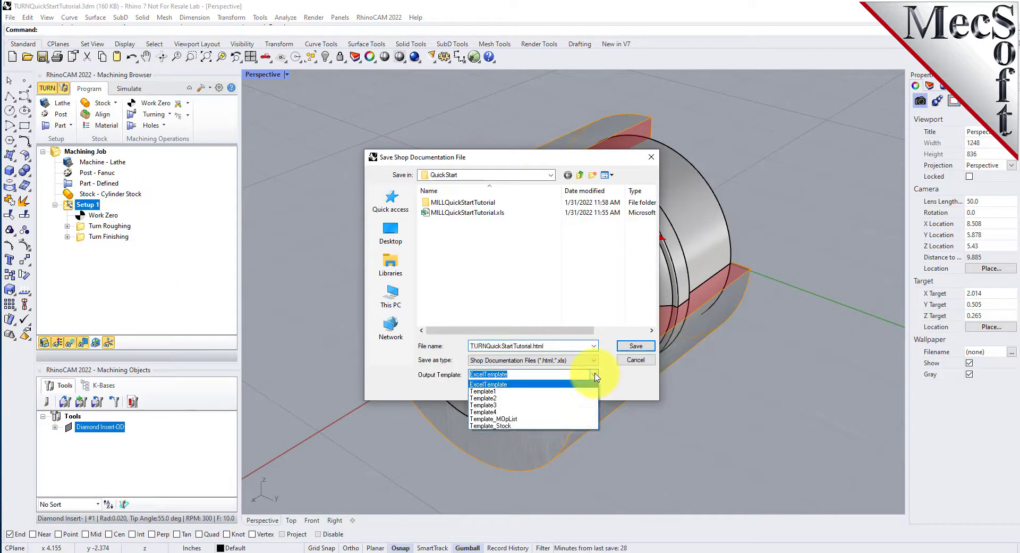
pyautogui.click(498, 393)
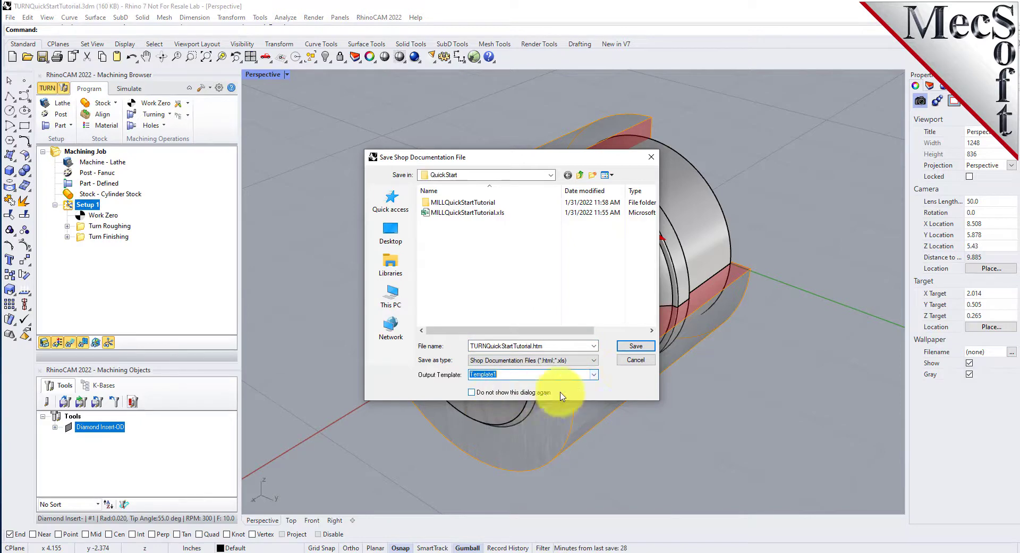
pyautogui.click(633, 346)
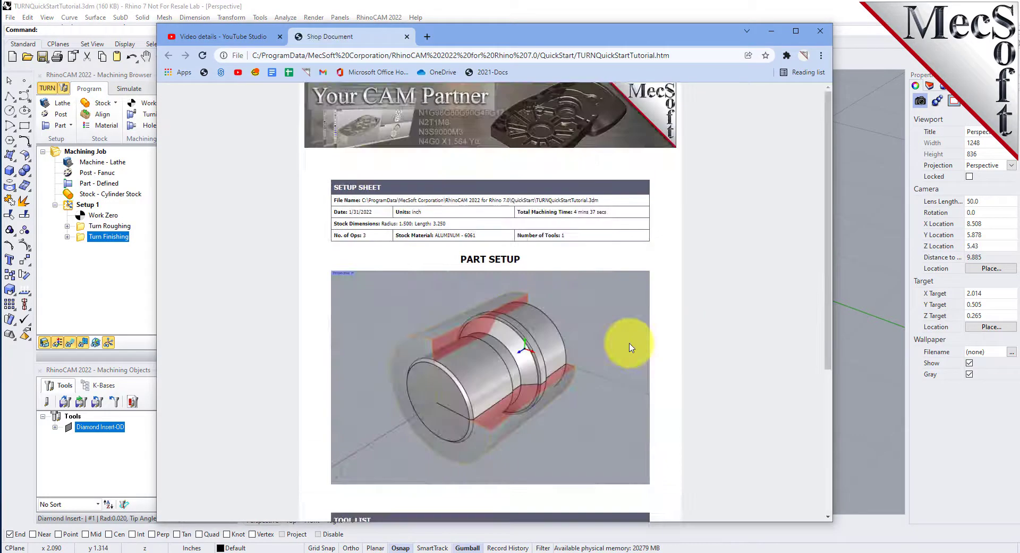
# Examine the shop document's setup sheet, stock dimensions, tool list and machine operations list
pyautogui.scroll(-4, 615, 205)
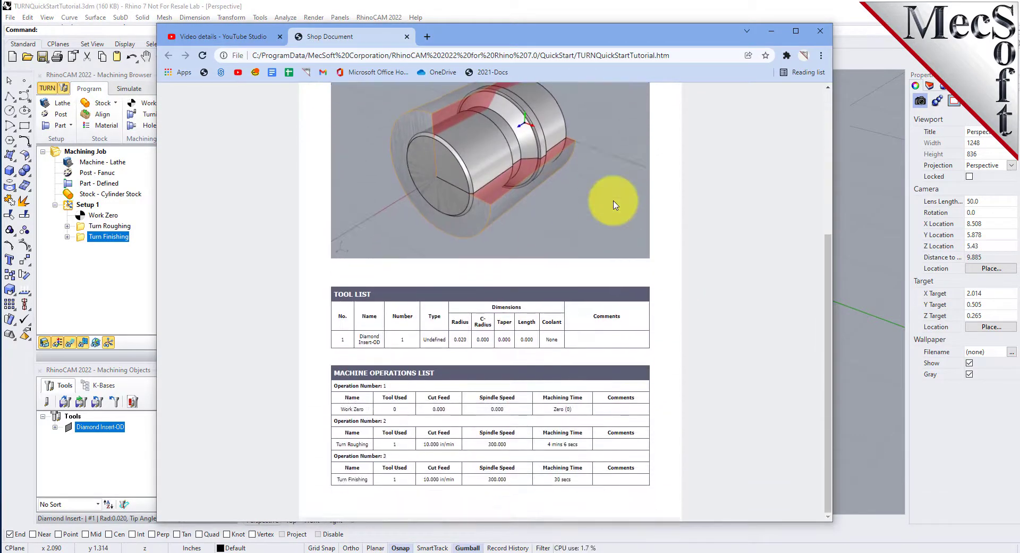
pyautogui.scroll(4, 587, 244)
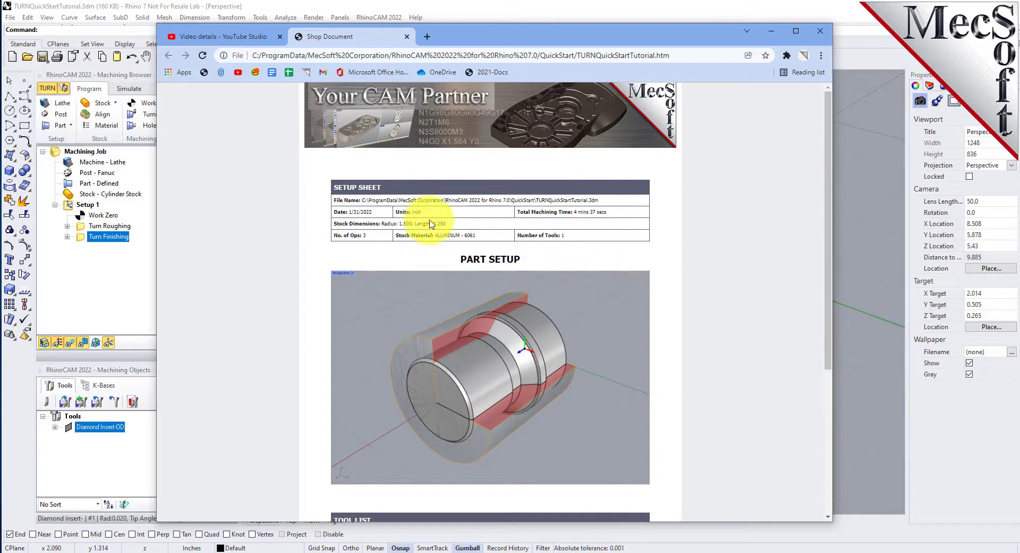
pyautogui.moveTo(461, 224); pyautogui.dragTo(339, 224)
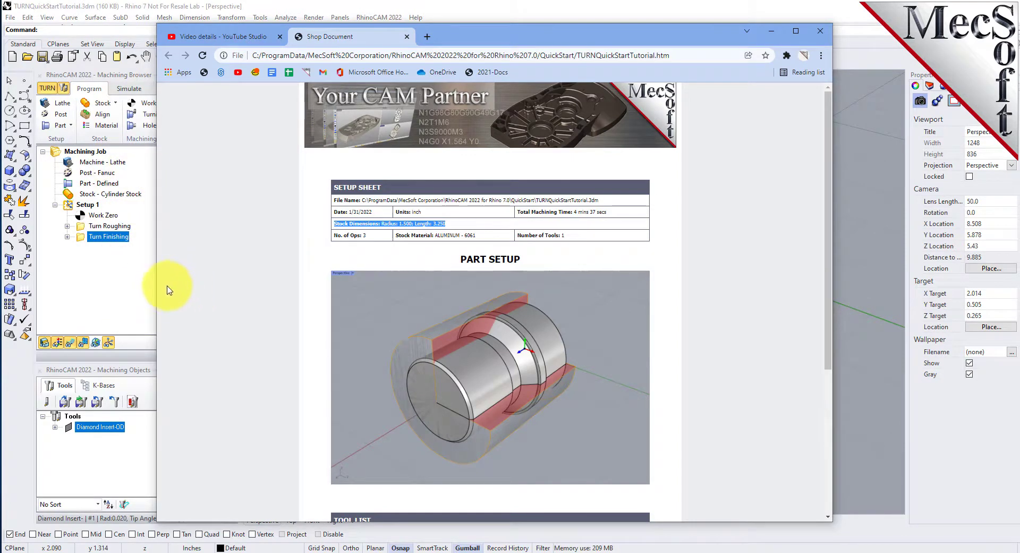
pyautogui.moveTo(155, 285); pyautogui.dragTo(316, 287)
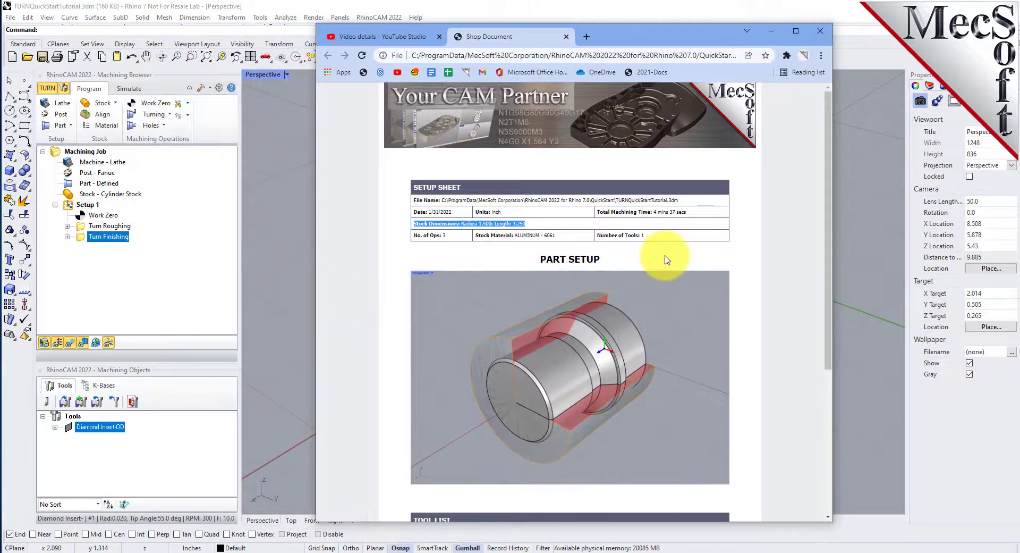
pyautogui.scroll(-5, 667, 259)
pyautogui.moveTo(455, 291); pyautogui.dragTo(414, 296)
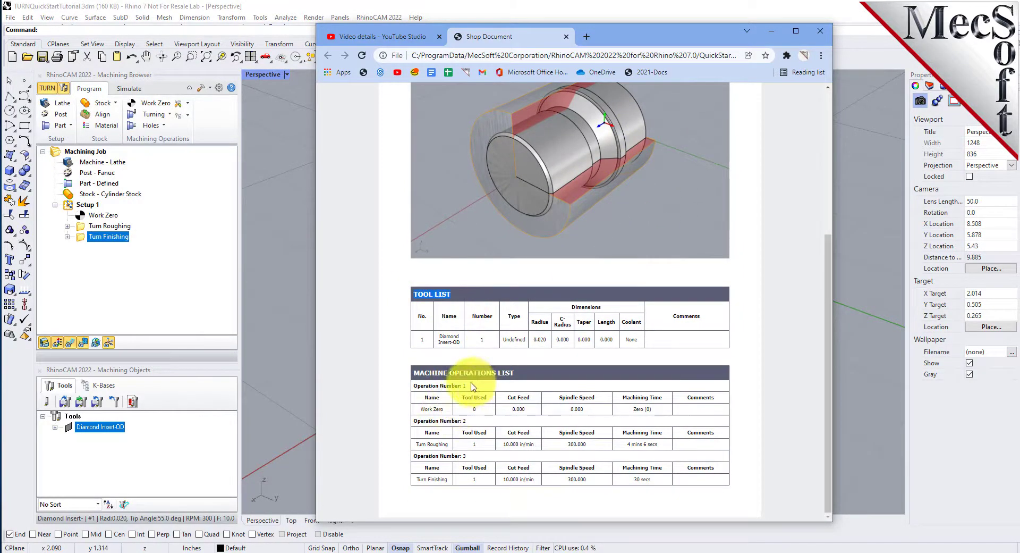
pyautogui.click(404, 387)
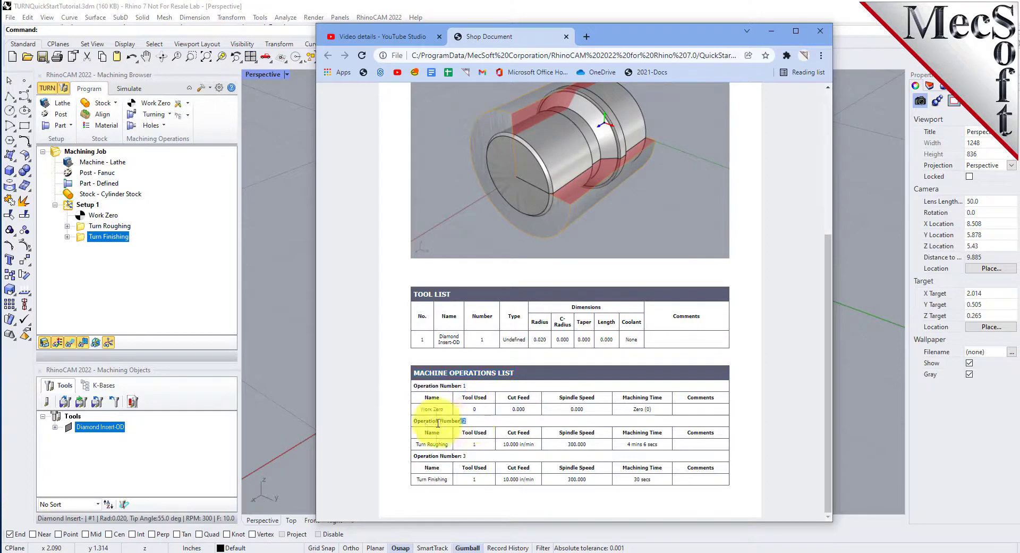